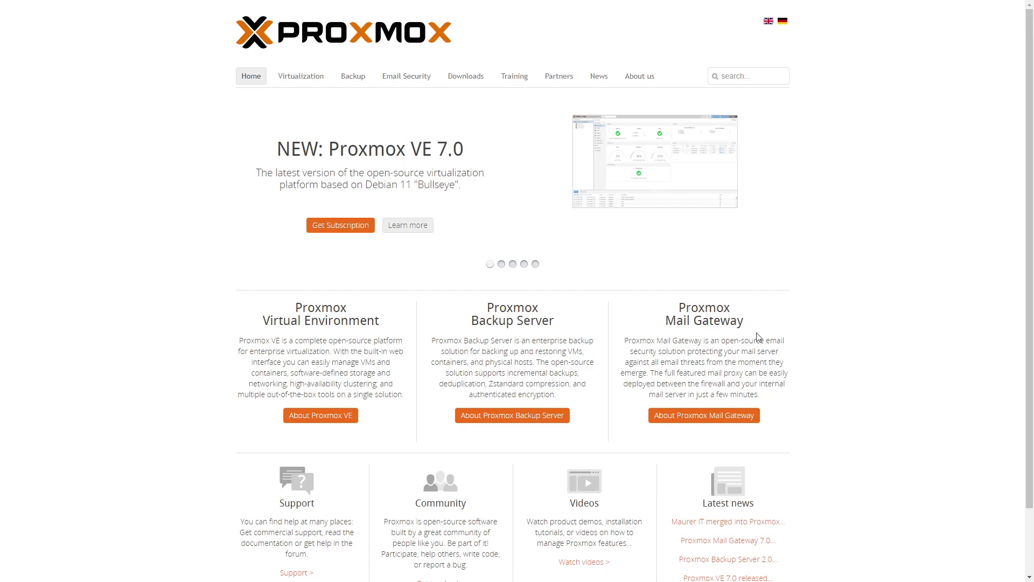
Step: Skim the Proxmox home page, then go to the 'About Proxmox VE' features page
scroll(755, 335, "down", 2)
scroll(333, 426, "up", 2)
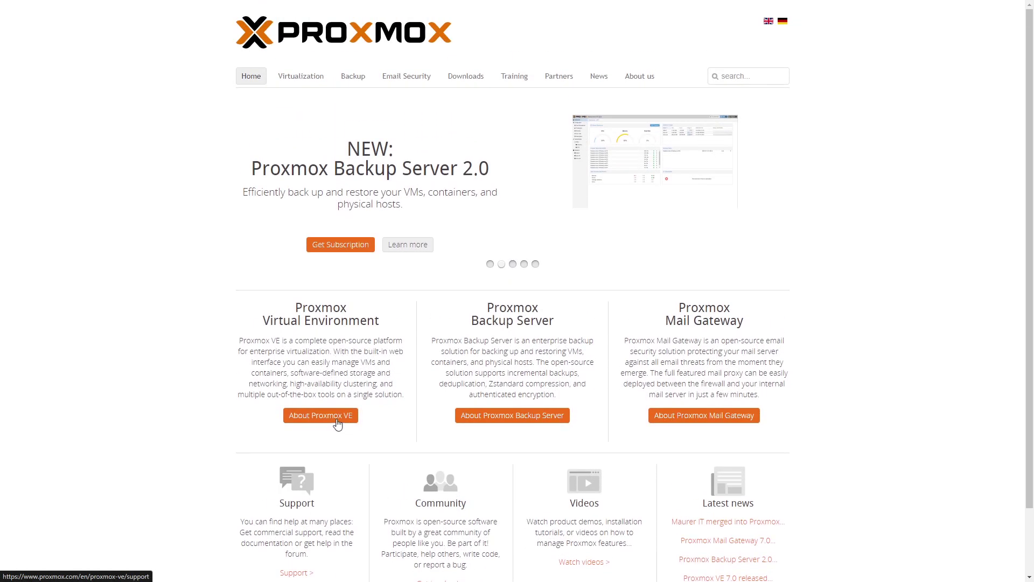
left_click(349, 418)
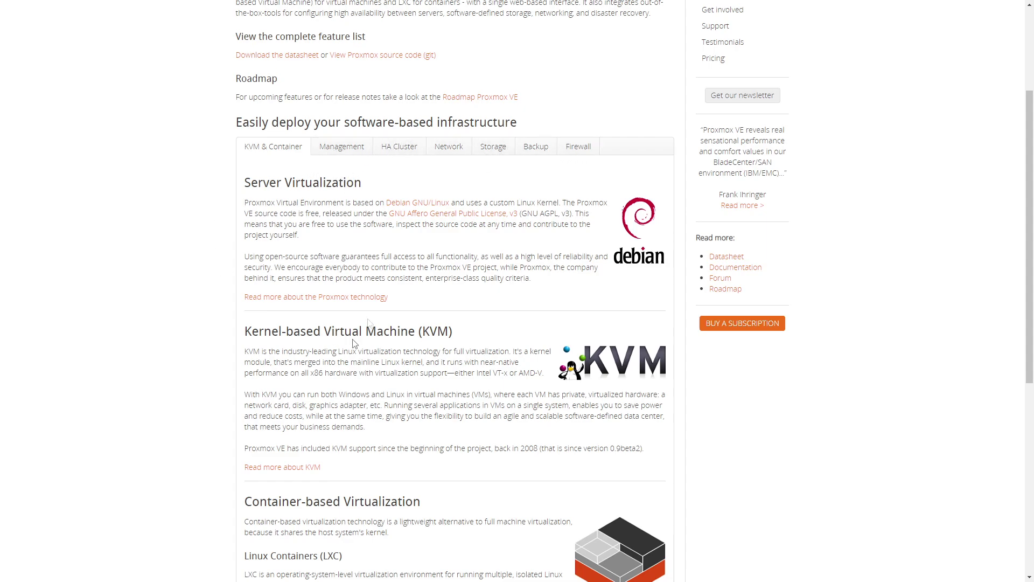
scroll(316, 295, "down", 2)
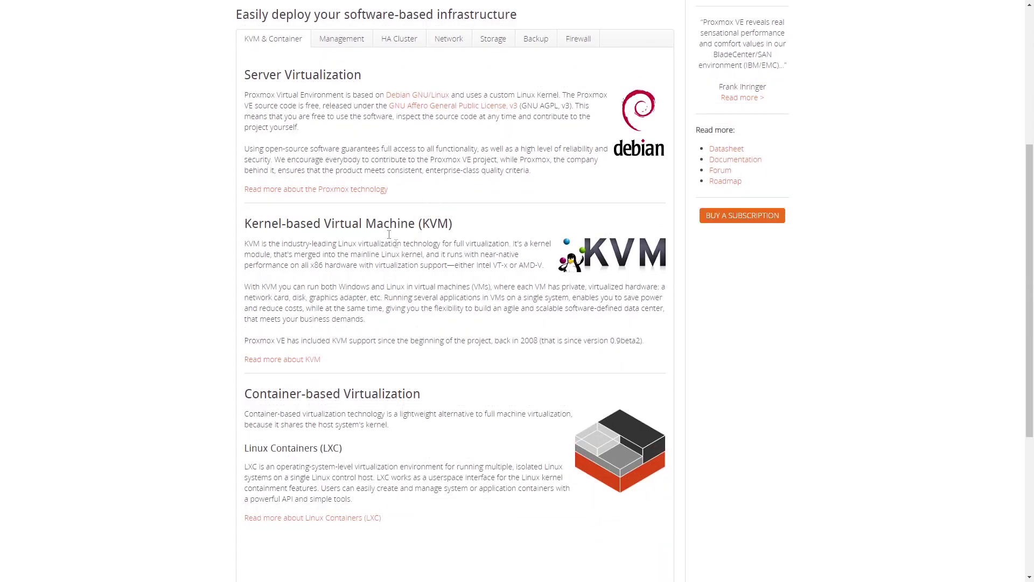
scroll(405, 277, "down", 3)
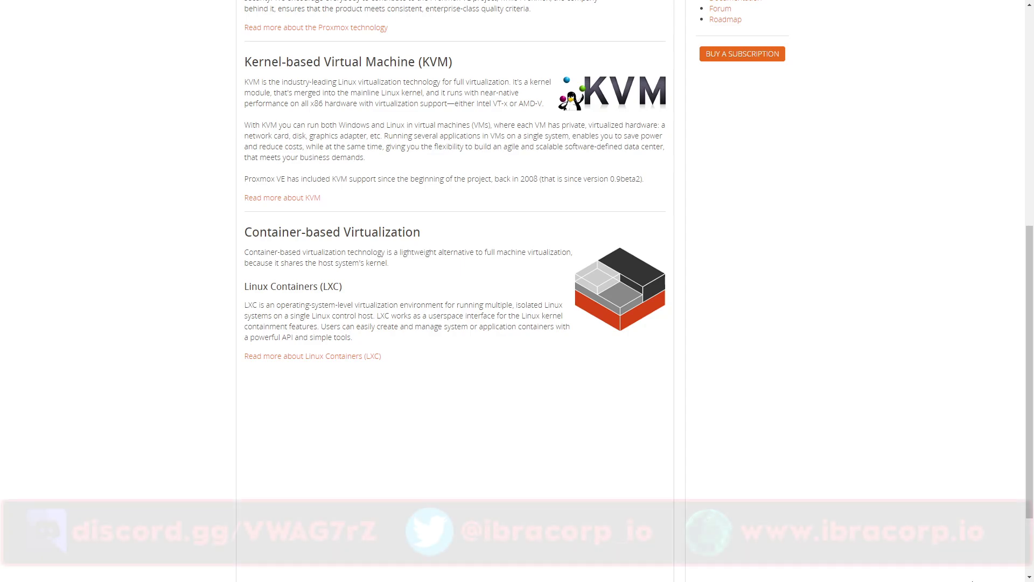
scroll(539, 243, "up", 2)
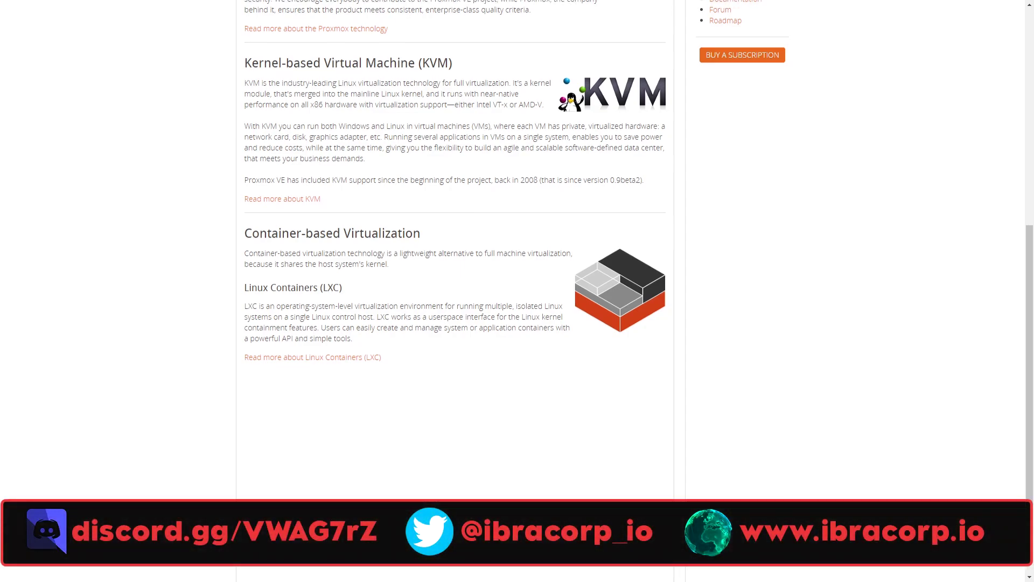
scroll(538, 242, "up", 2)
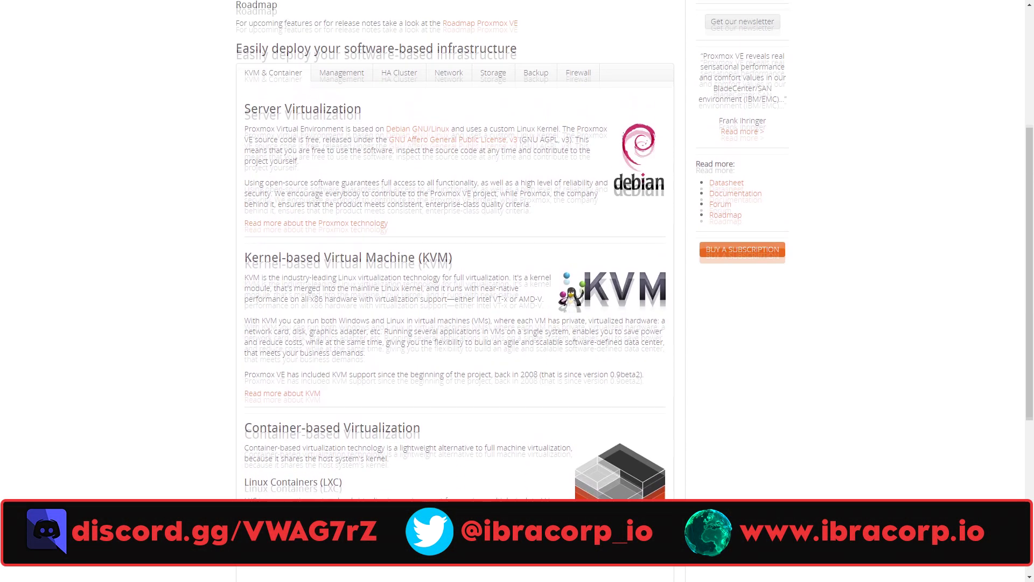
scroll(538, 243, "down", 1)
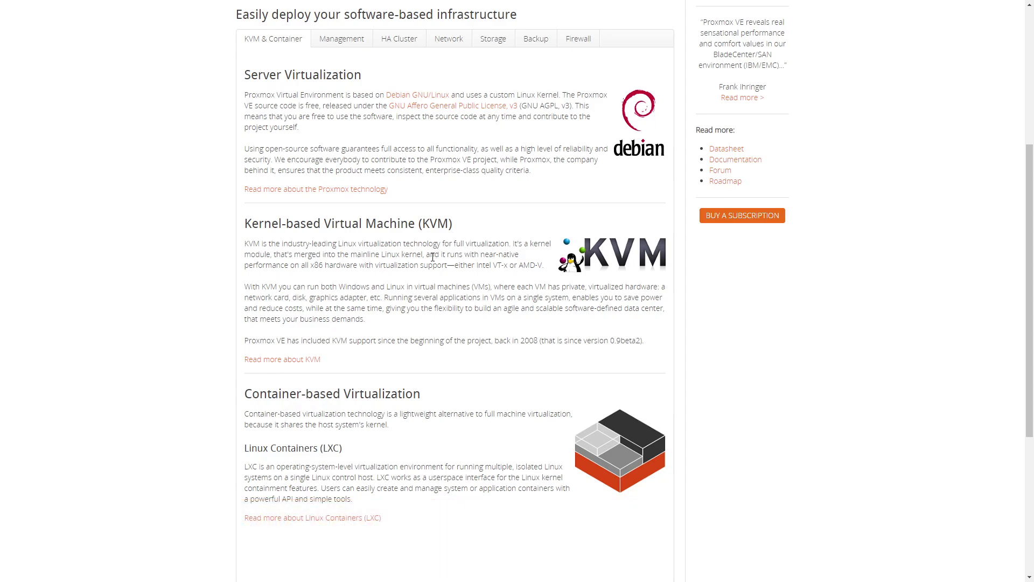
Step: Read through the Management features, then move on to the HA Cluster section
left_click(361, 49)
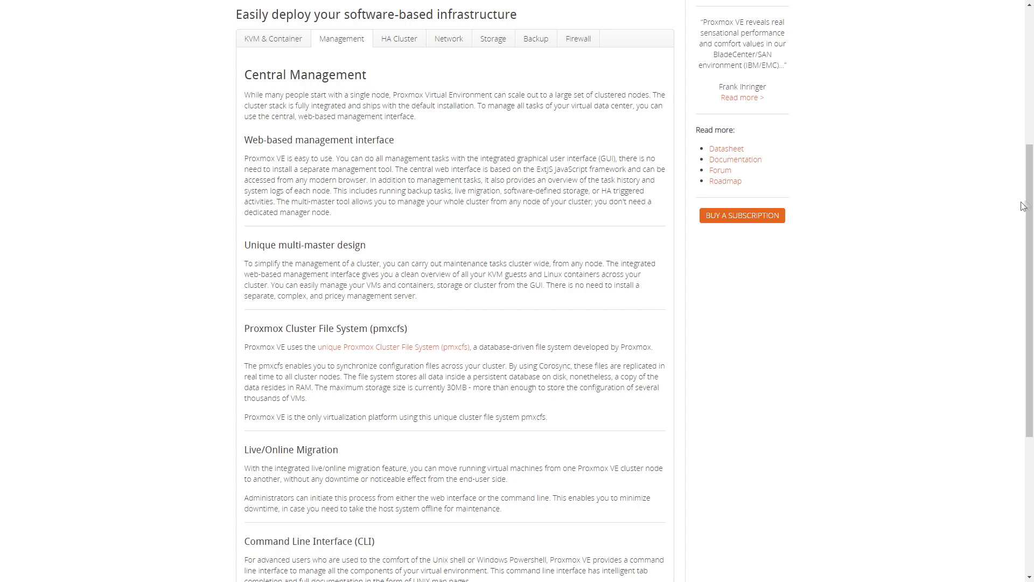
left_click_drag(1030, 202, 1032, 215)
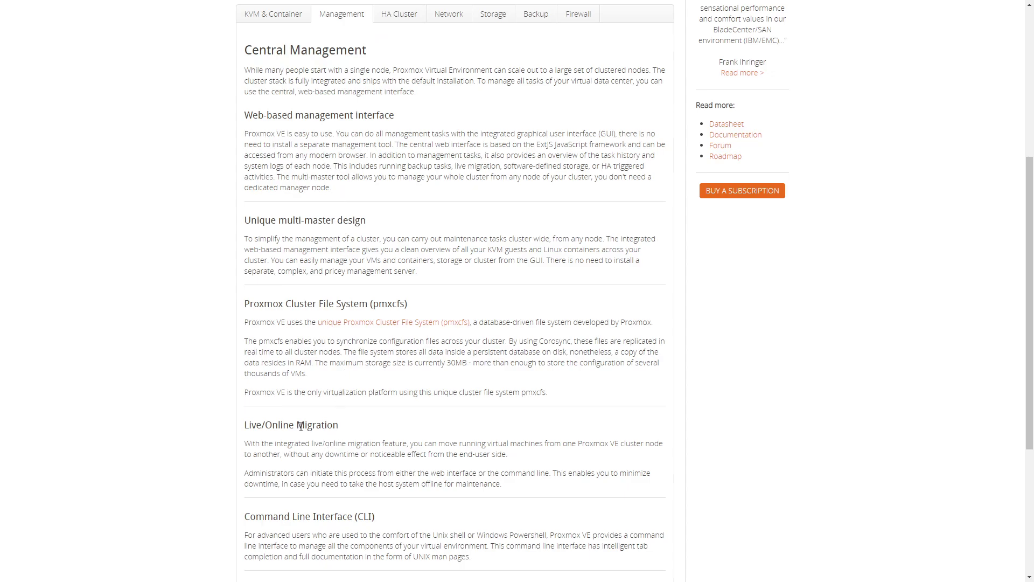
scroll(301, 425, "down", 2)
scroll(324, 412, "down", 3)
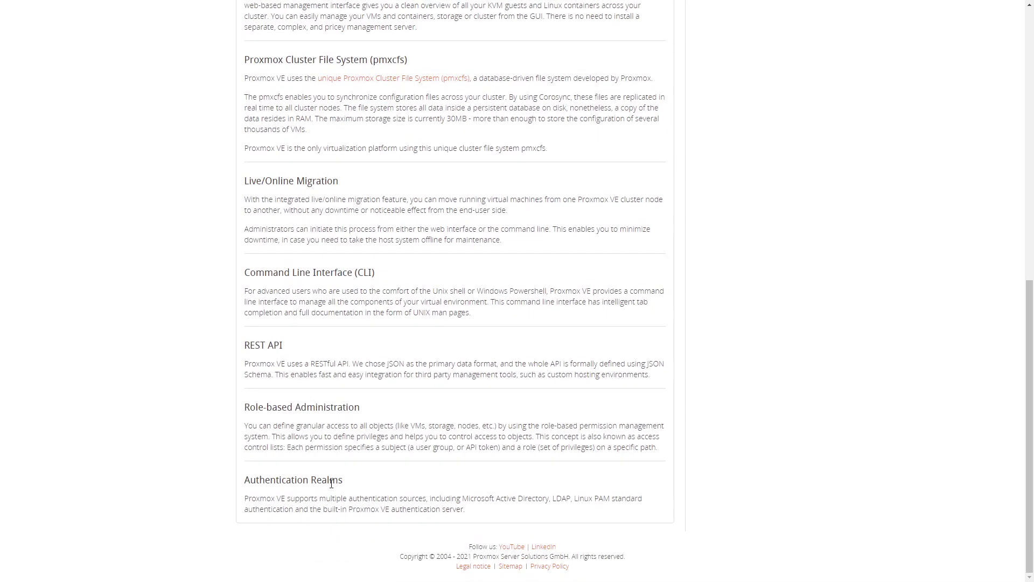
scroll(377, 482, "up", 7)
scroll(388, 480, "down", 2)
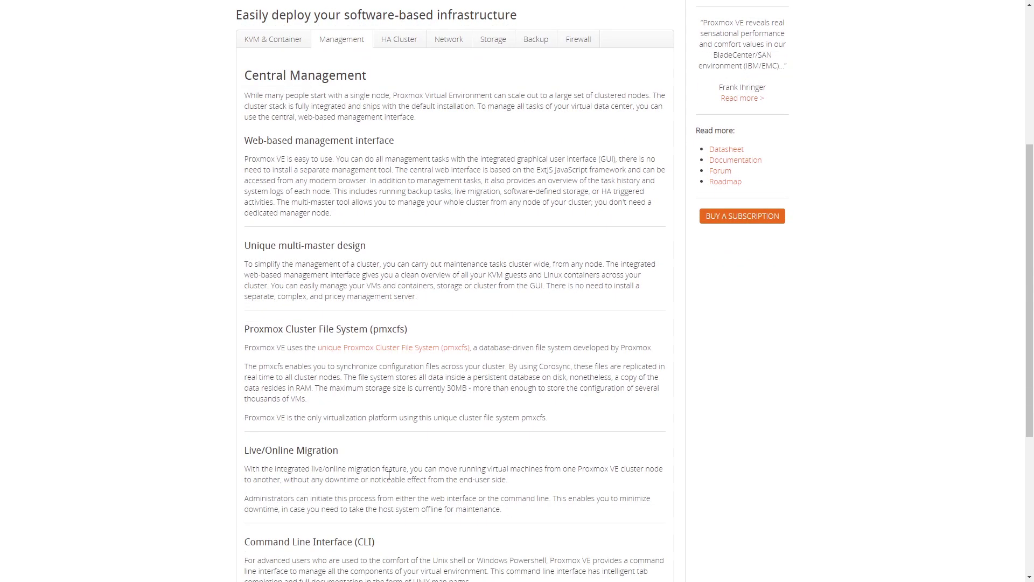
left_click(400, 47)
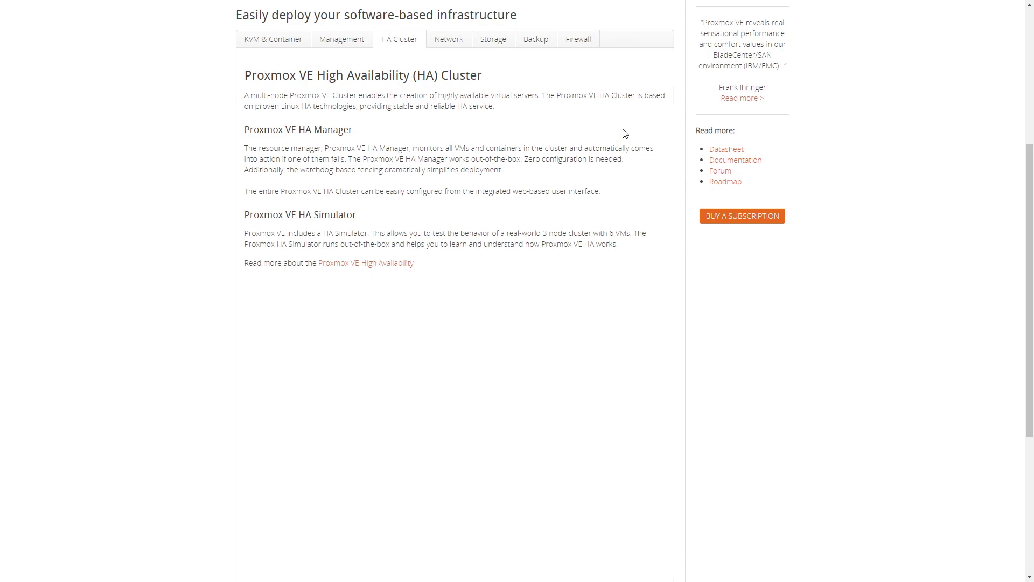
Step: Page through the Network, Storage and Backup sections, ending on Firewall at the top
left_click(449, 39)
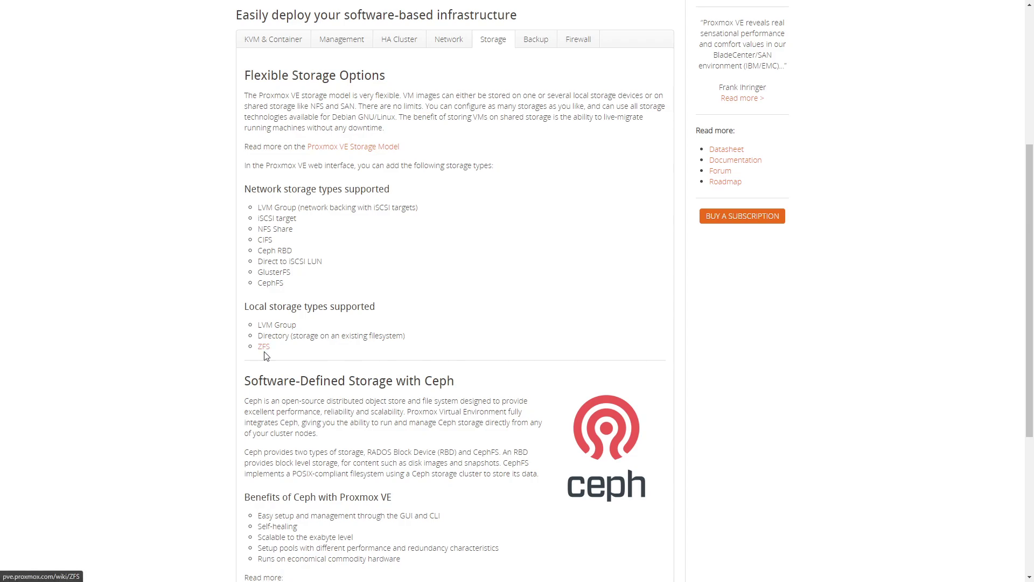
scroll(302, 334, "up", 5)
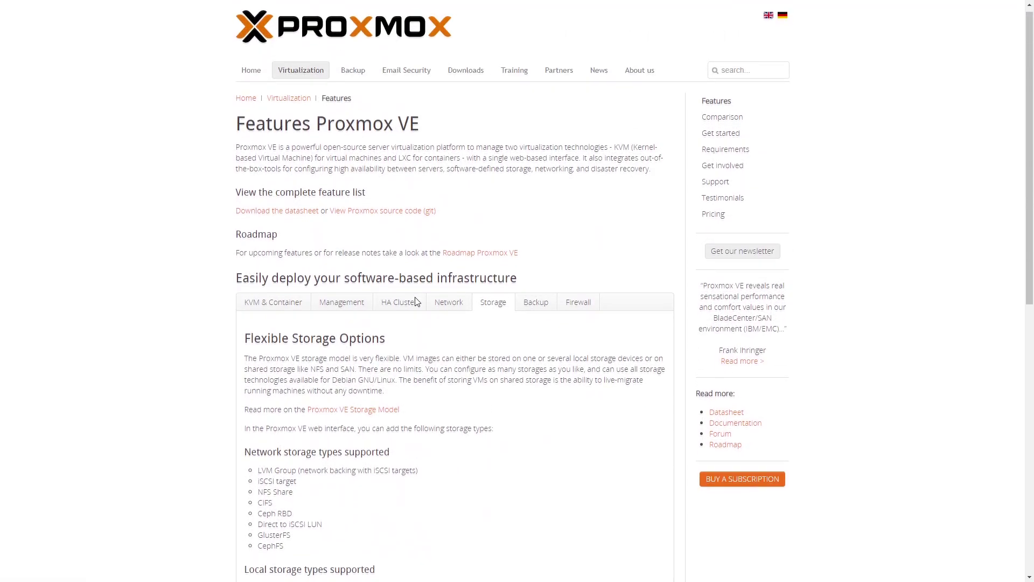
scroll(415, 301, "down", 4)
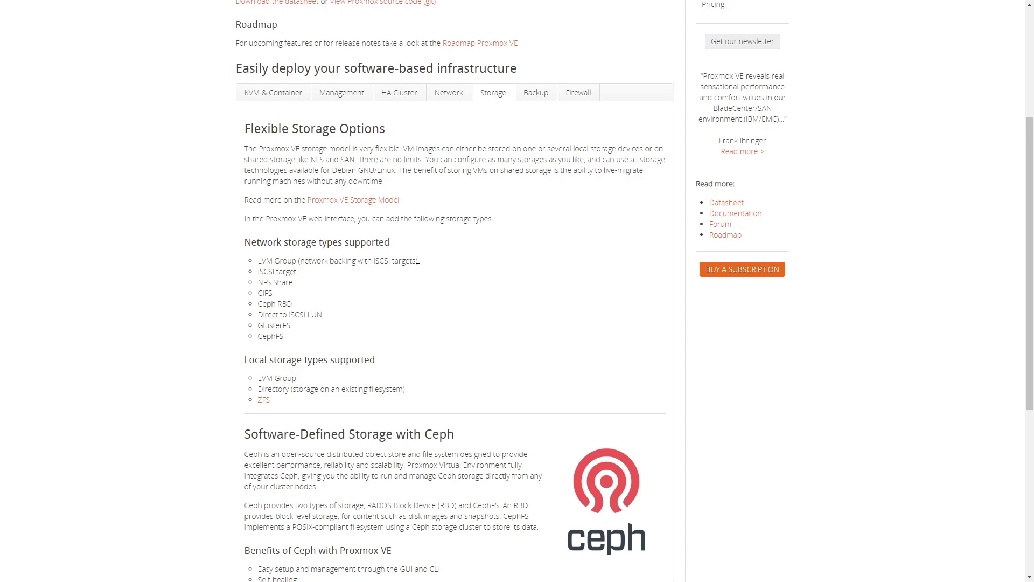
left_click(536, 93)
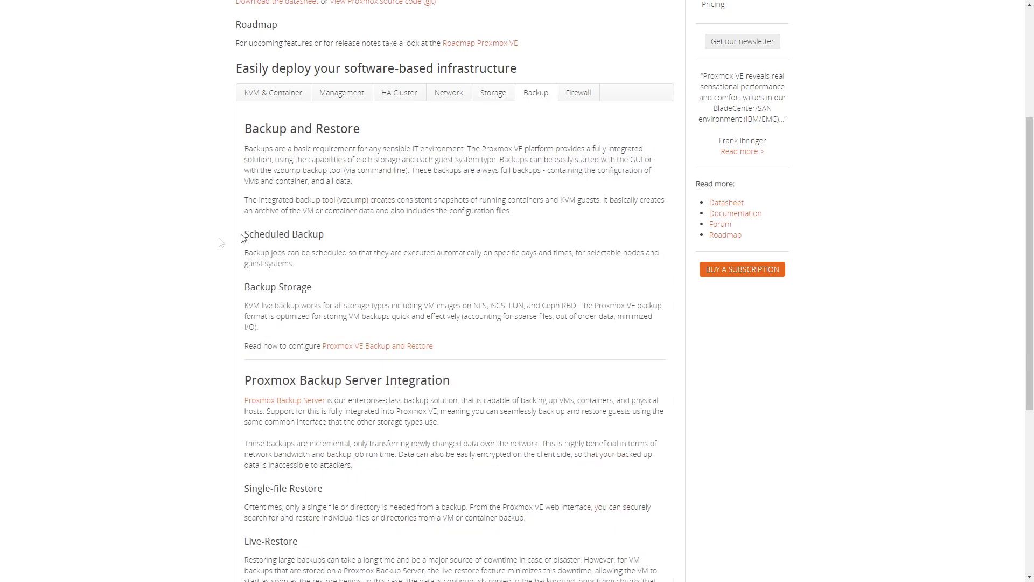
scroll(388, 237, "down", 1)
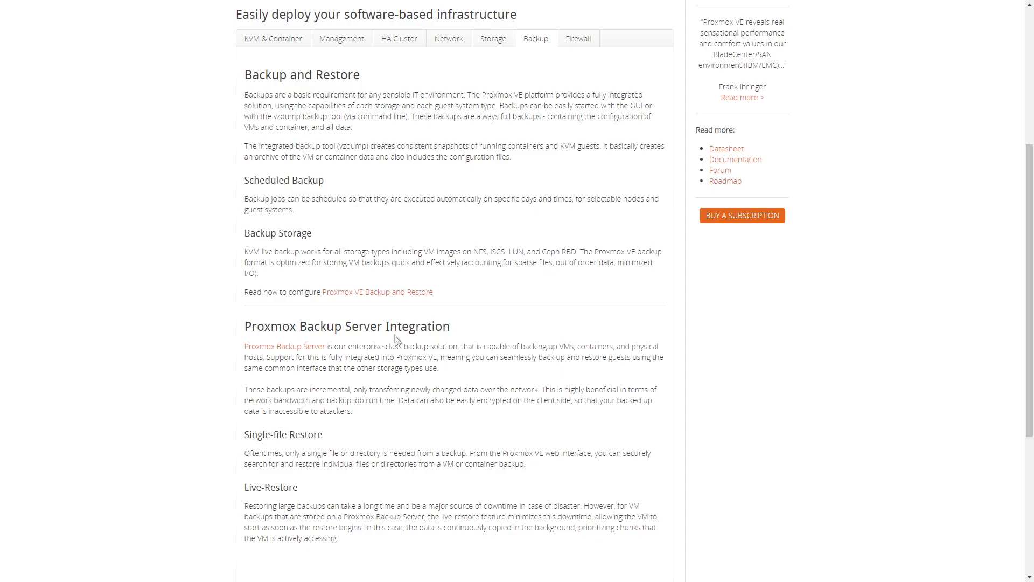
left_click(592, 46)
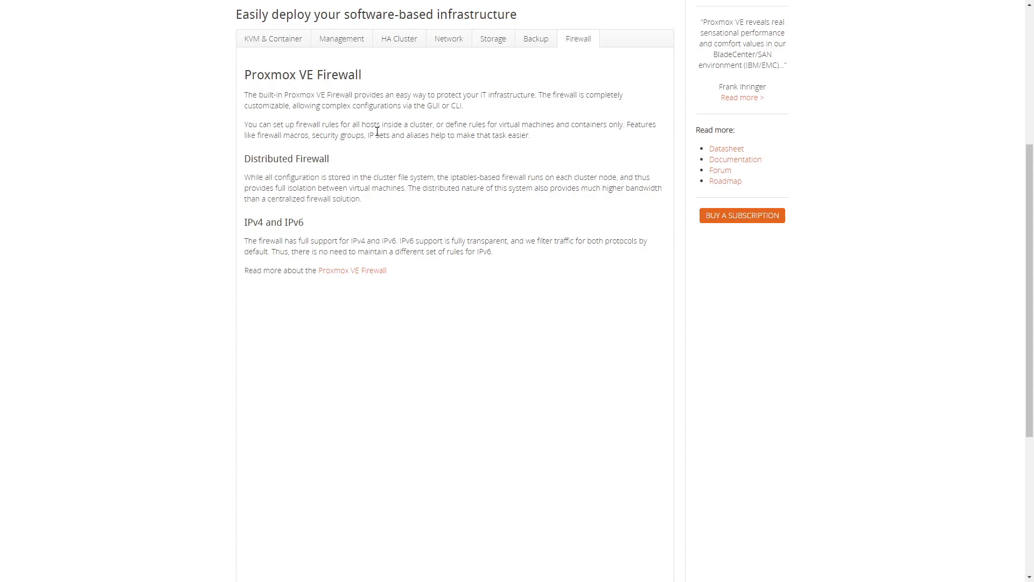
scroll(377, 132, "up", 5)
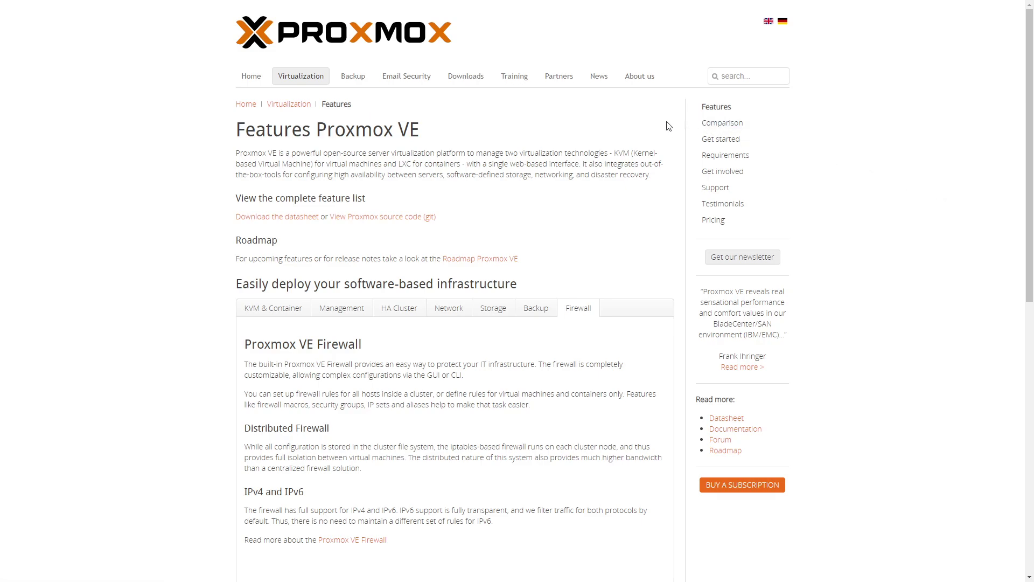
Step: Find the Proxmox VE 7.0 ISO on the Downloads page, then switch to the downloaded proxmox-ve_7.0-1.iso
left_click(466, 76)
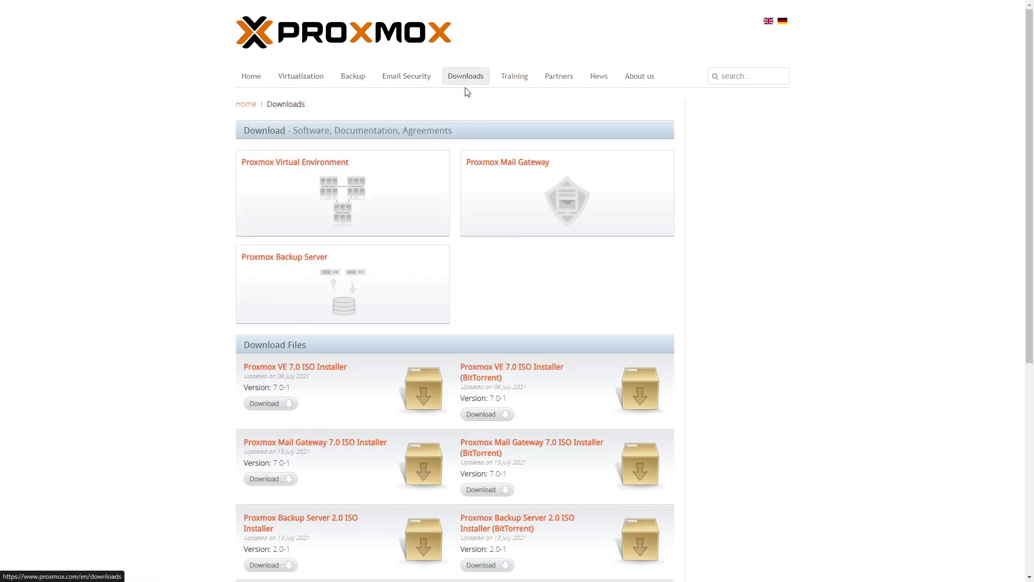
scroll(328, 219, "down", 1)
scroll(455, 76, "up", 1)
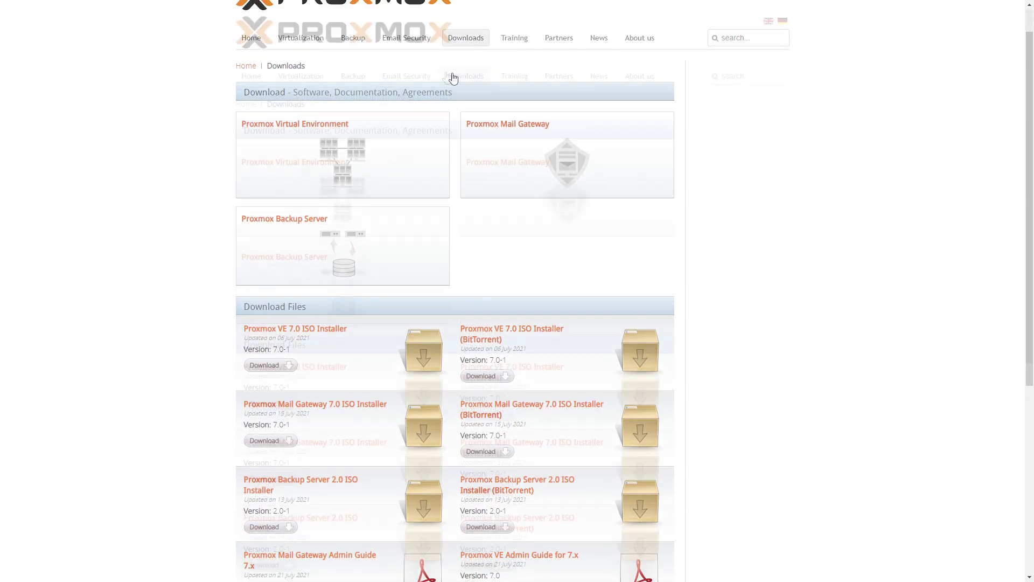
scroll(418, 309, "down", 3)
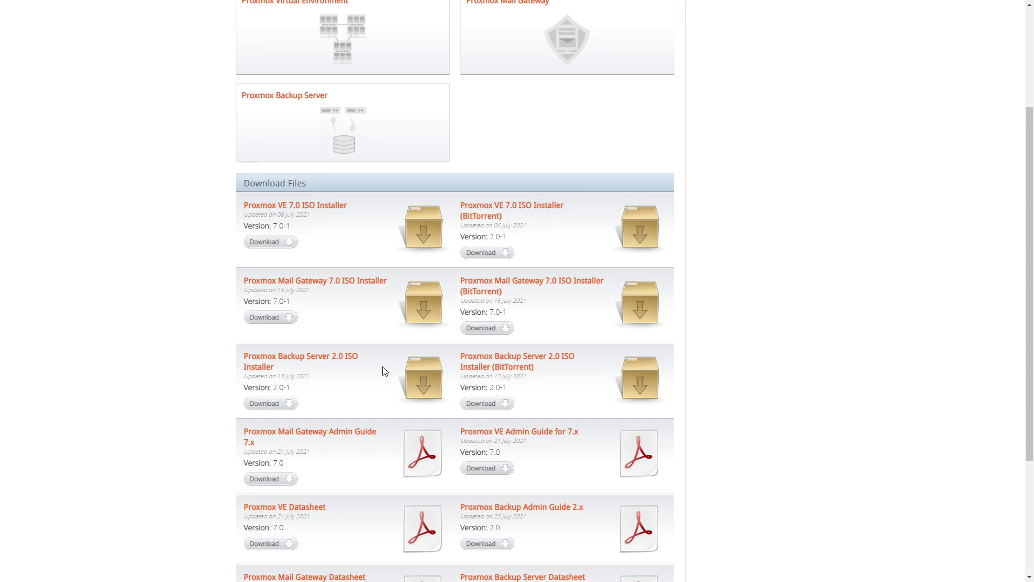
key("alt+Tab")
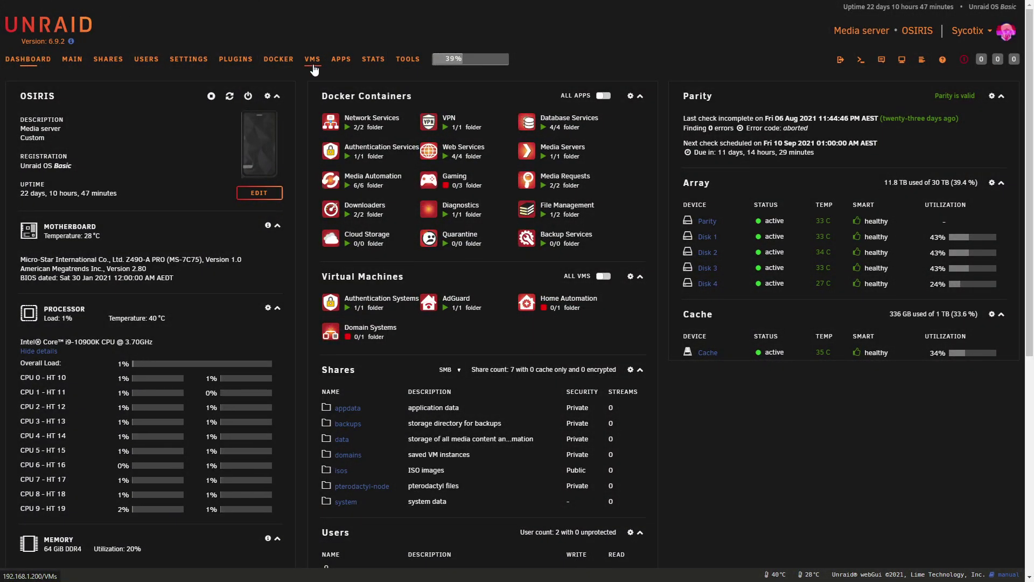
Step: From the VMS tab, add a new VM based on the Linux Debian template
left_click(314, 66)
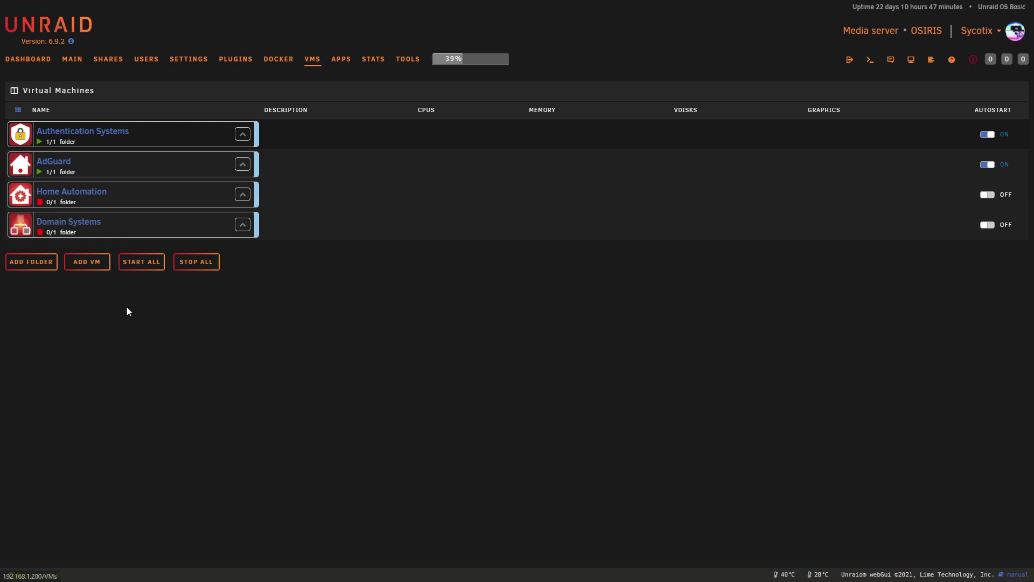
left_click(88, 263)
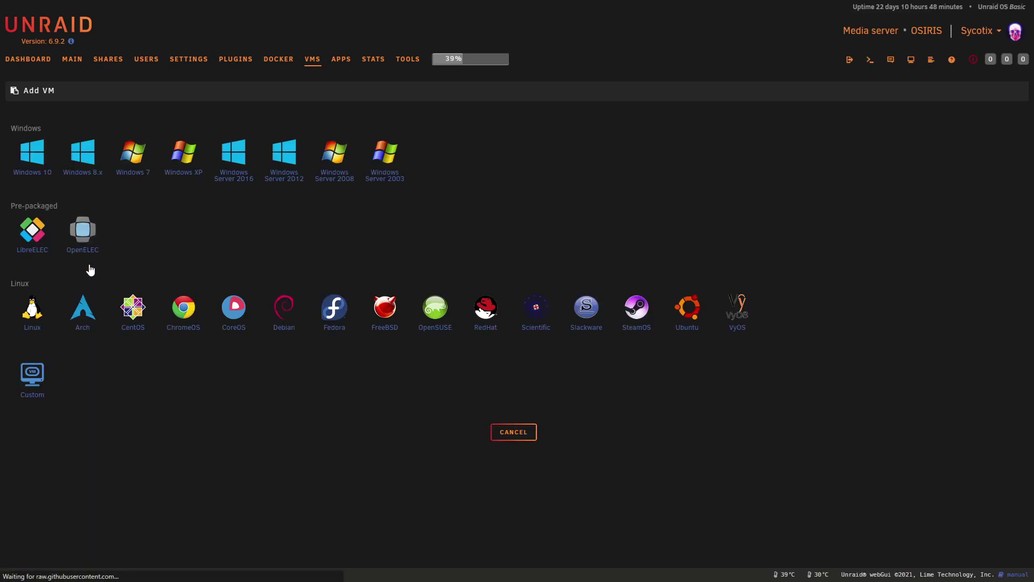
left_click(285, 328)
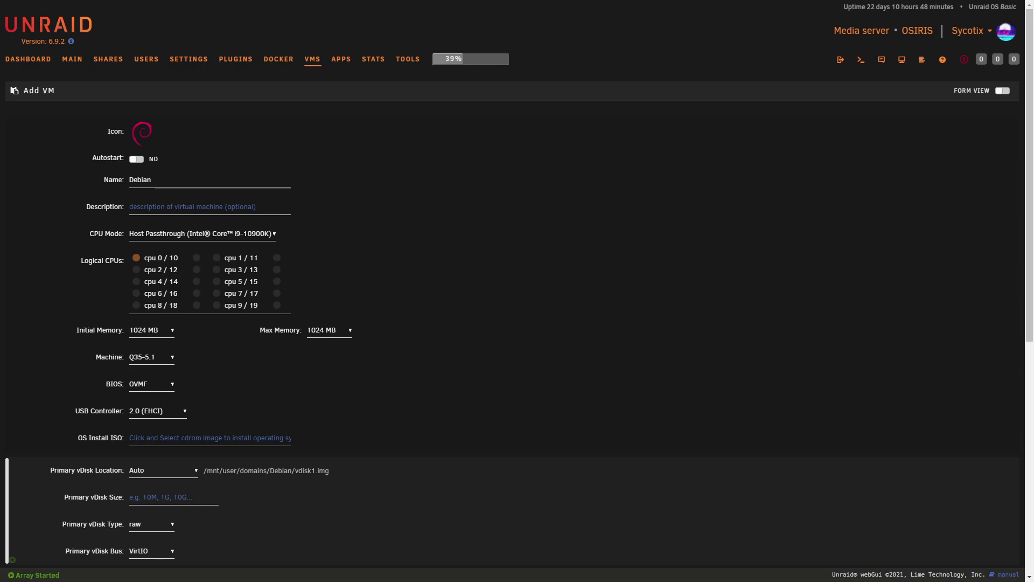
Step: Name the VM Proxmox, pin CPUs 4/14, 5/15 and 6/16, and set 2048 MB initial memory
type("Proxmox")
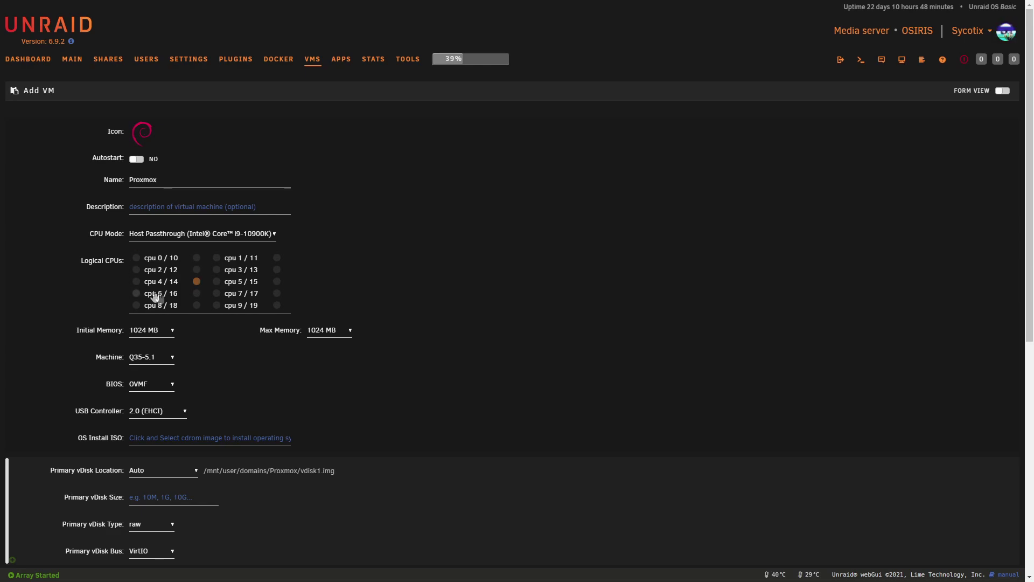
left_click(136, 282)
left_click(197, 293)
left_click(137, 293)
left_click(278, 282)
left_click(217, 281)
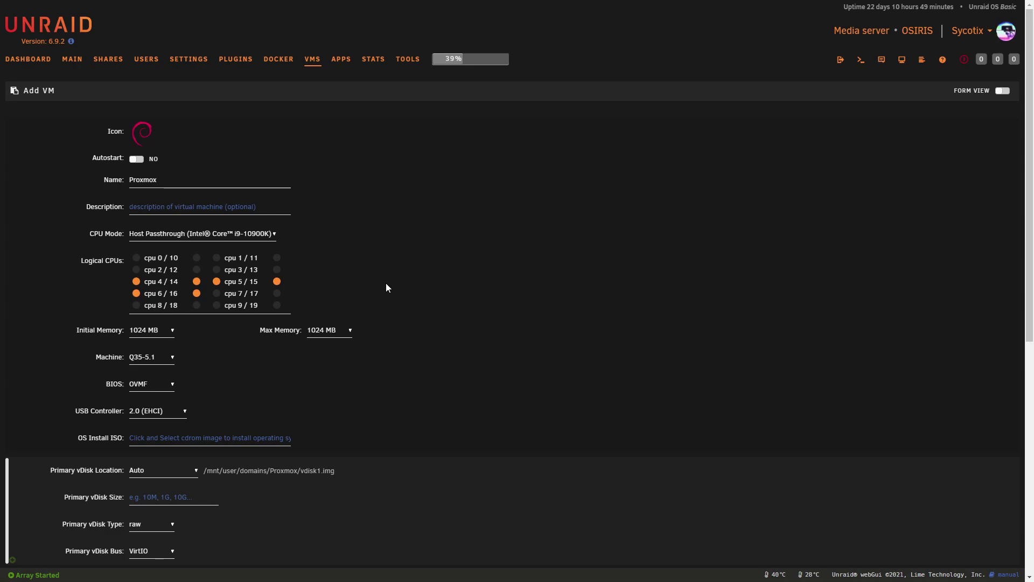
left_click(172, 338)
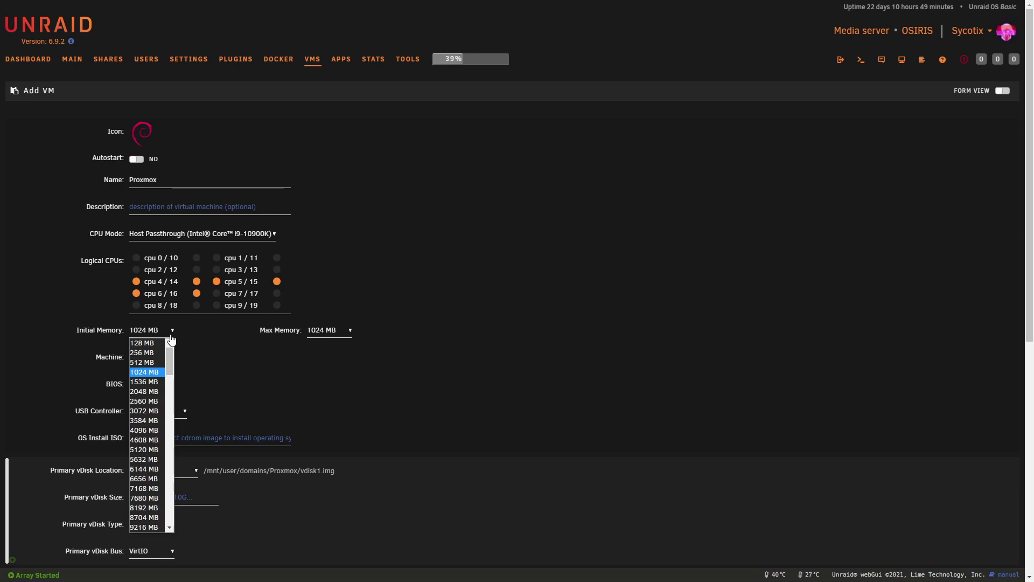
left_click(145, 391)
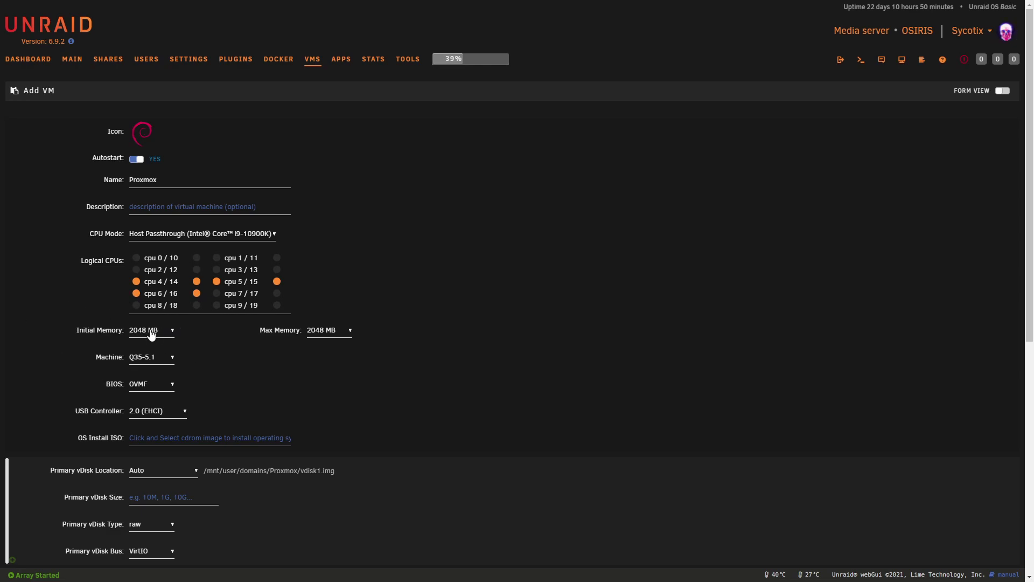
Step: Choose proxmox-ve_7.0-1.iso from the Proxmox 7.0 folder as the OS install ISO
left_click(154, 437)
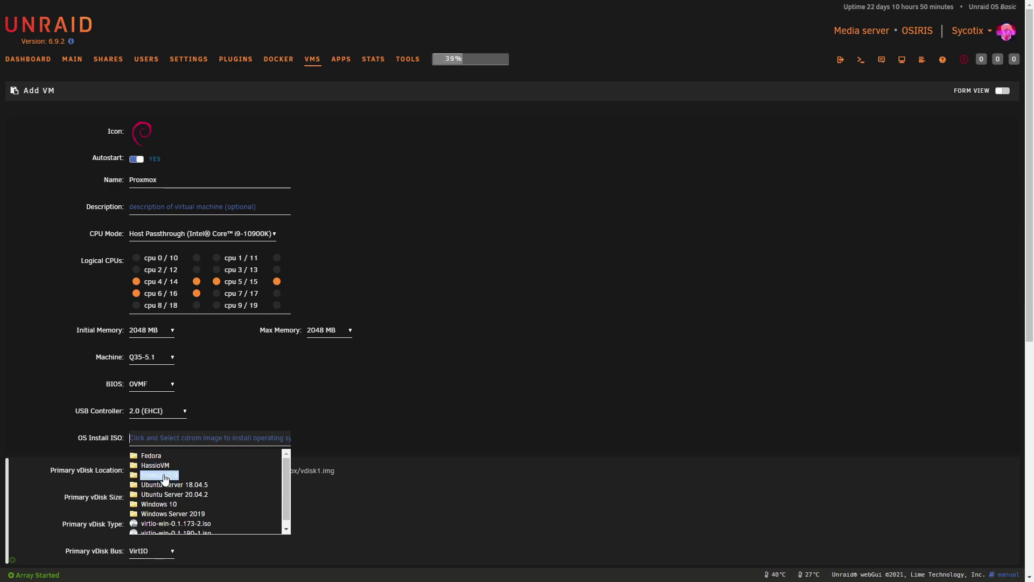
left_click(161, 475)
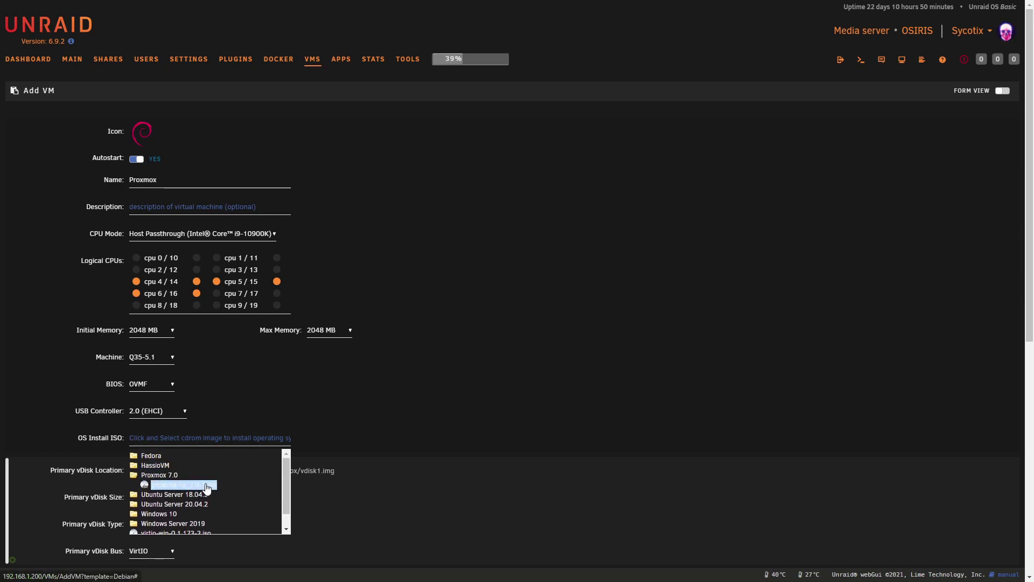
left_click(211, 486)
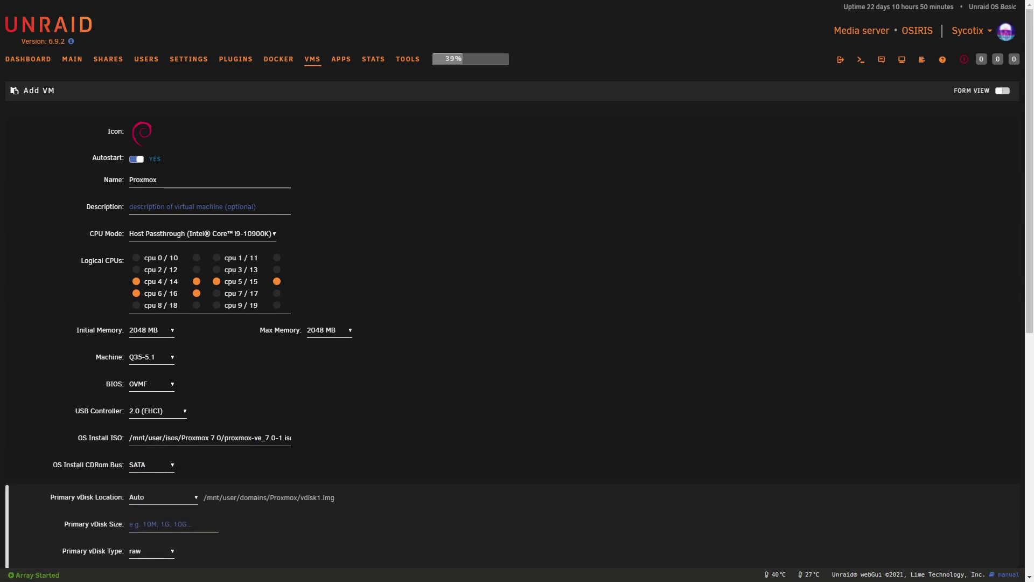
scroll(130, 410, "down", 1)
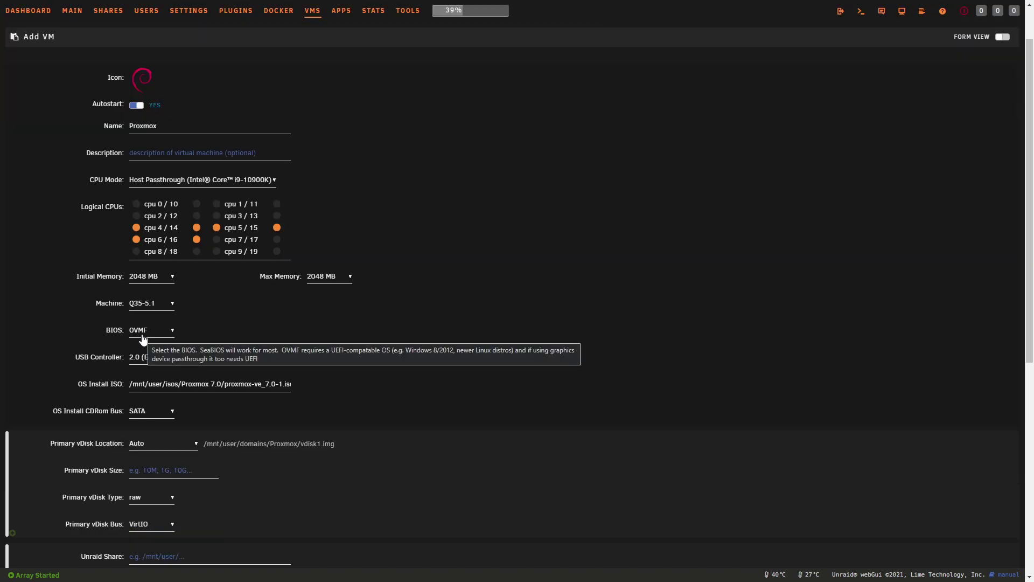
scroll(143, 339, "down", 4)
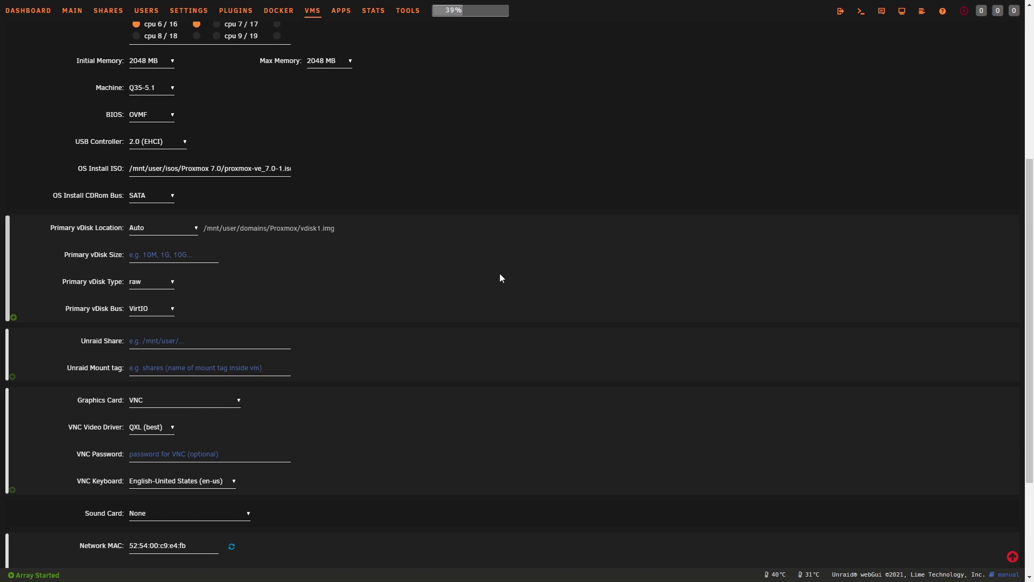
scroll(470, 264, "up", 2)
left_click(168, 173)
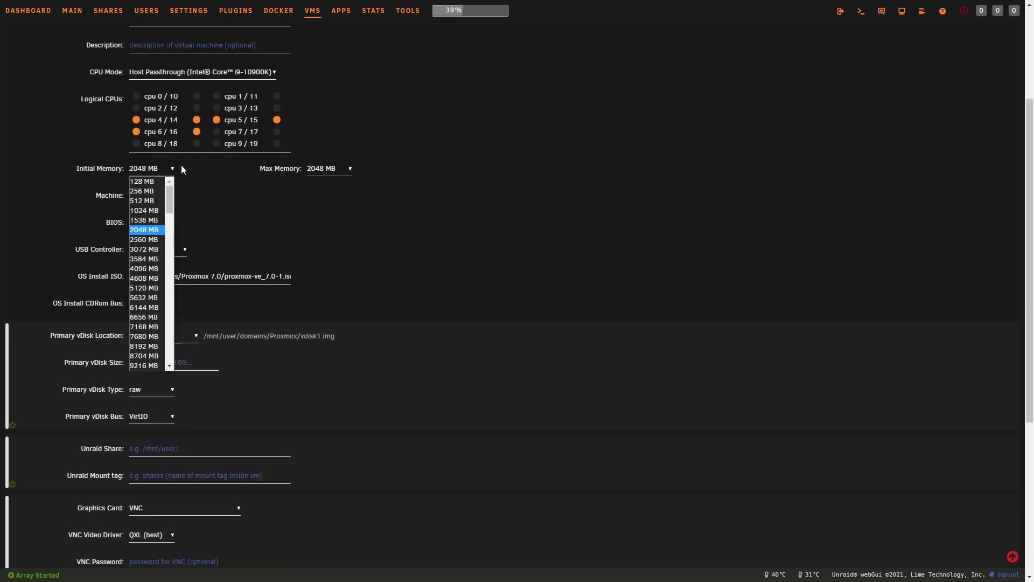
Step: Set the Proxmox VM's initial memory to 4096 MB, matching max memory
left_click(156, 269)
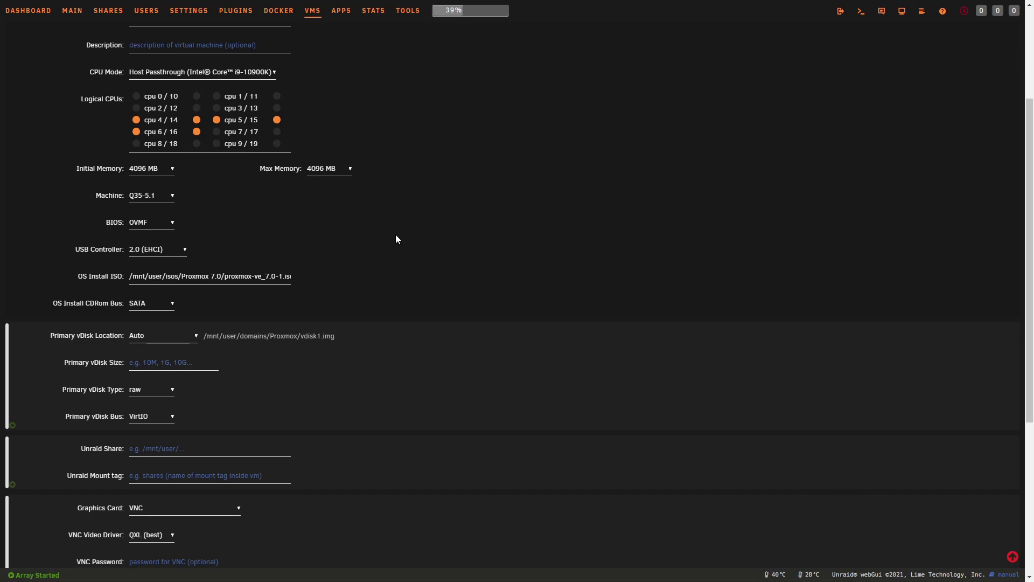
left_click(150, 168)
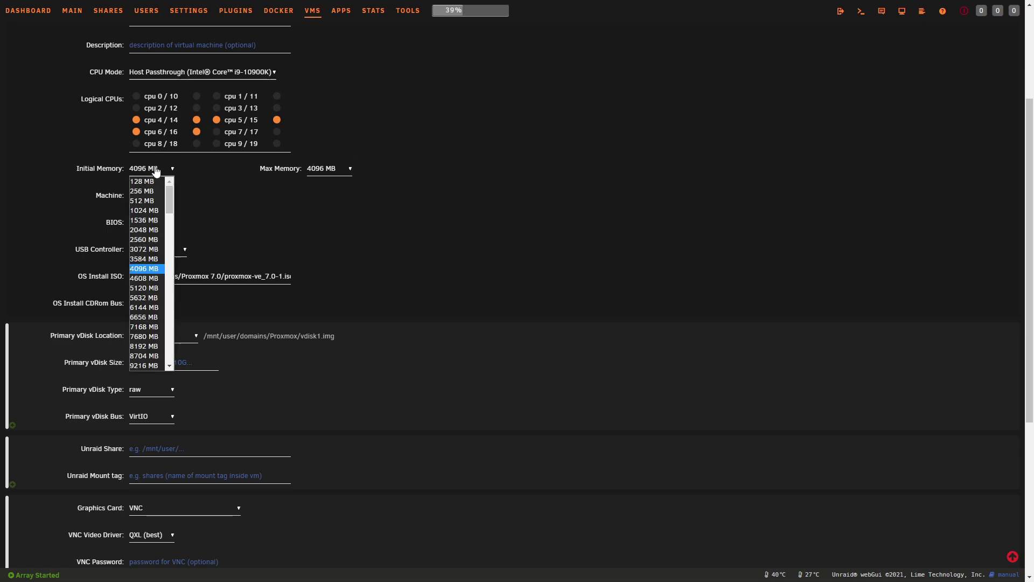
left_click(354, 192)
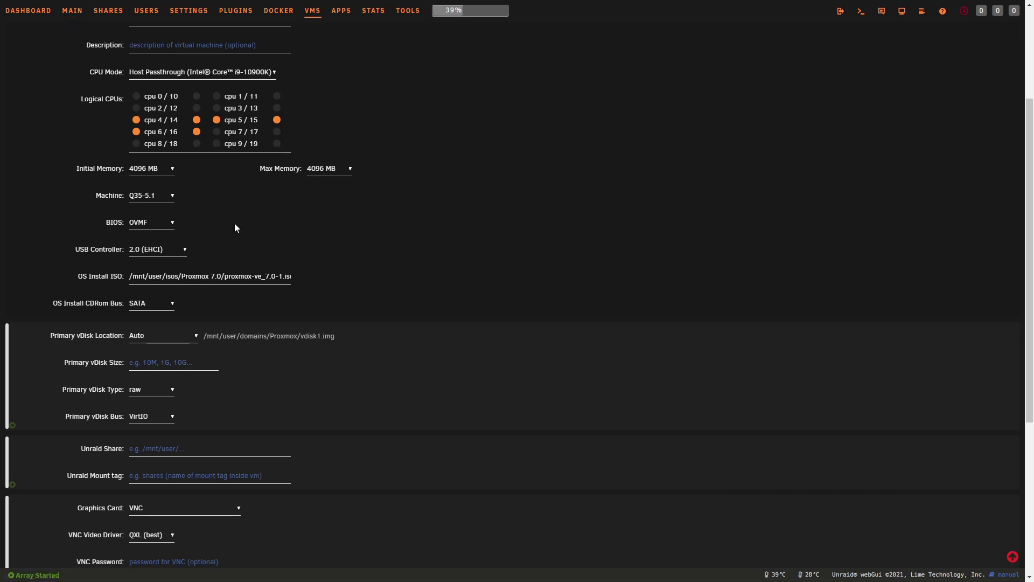
scroll(210, 315, "down", 2)
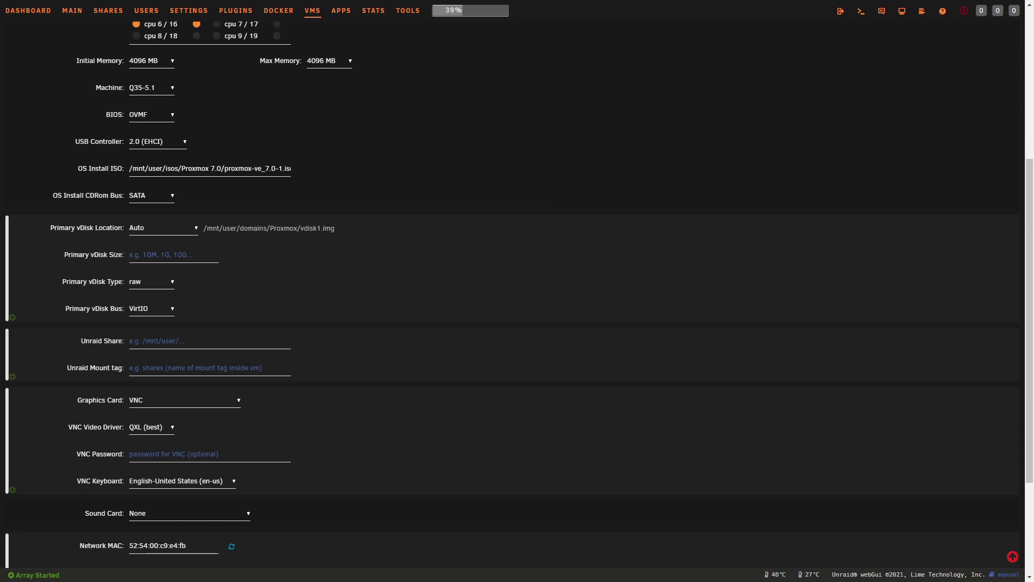
left_click(174, 257)
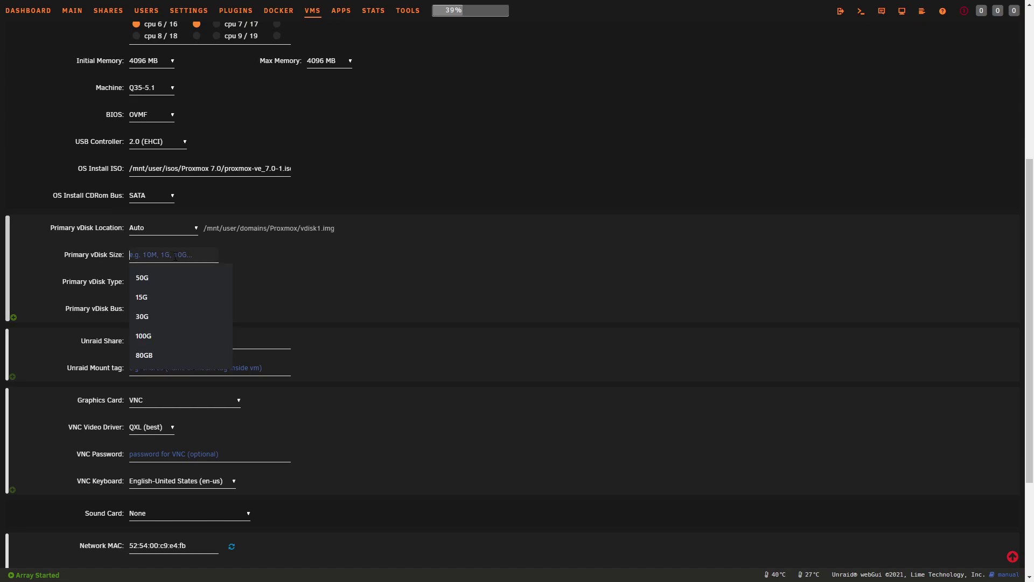
Step: Make the primary vdisk 32G, qcow2, on the SATA bus, and add a 2nd vdisk
type("32G")
left_click(172, 282)
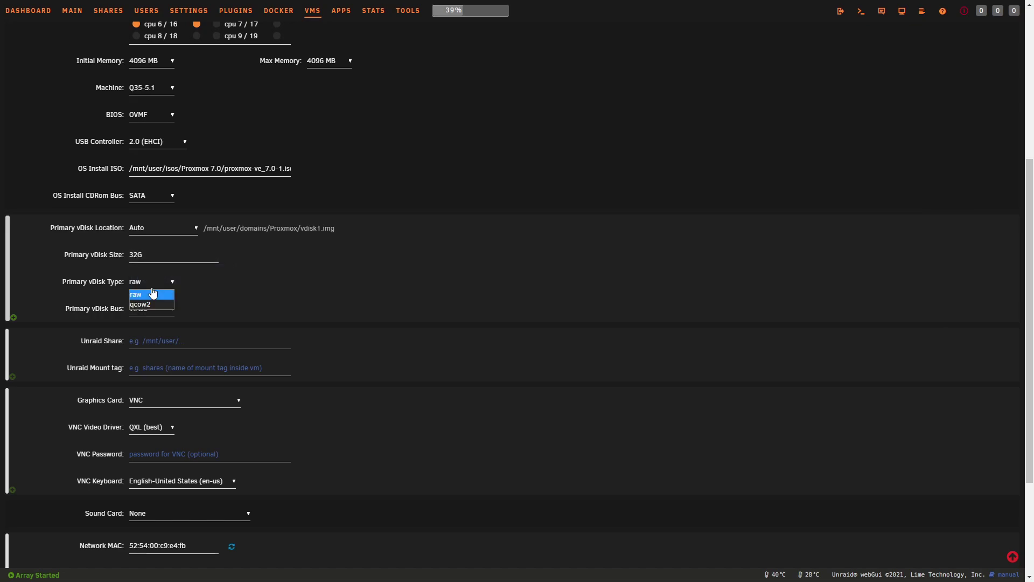
left_click(159, 304)
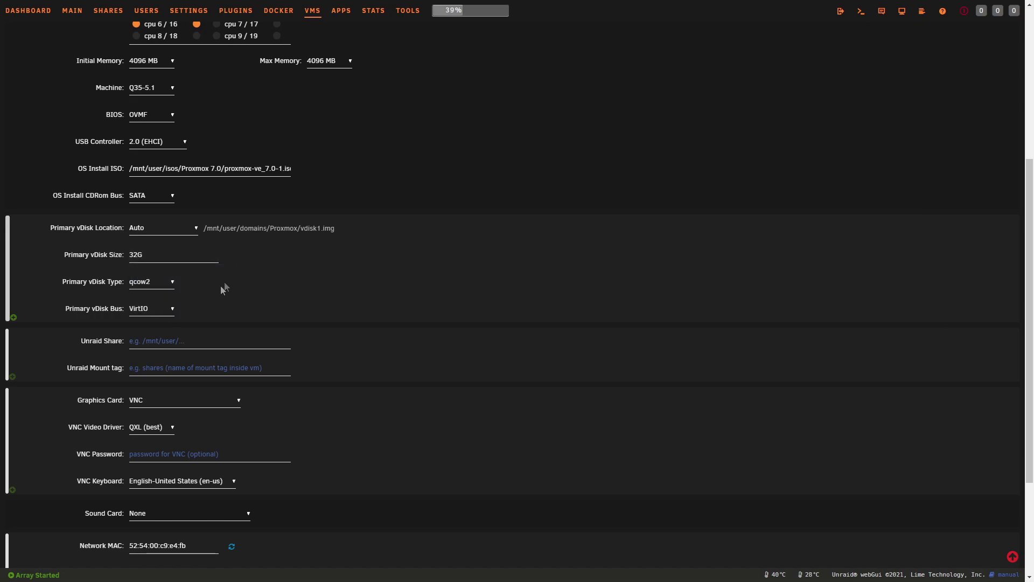
left_click(152, 310)
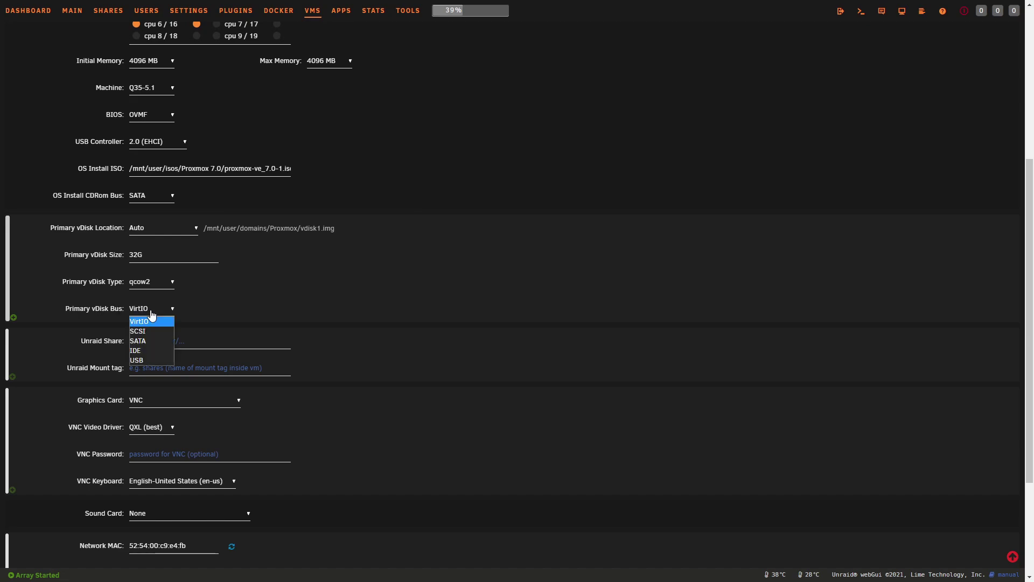
left_click(151, 341)
left_click(14, 318)
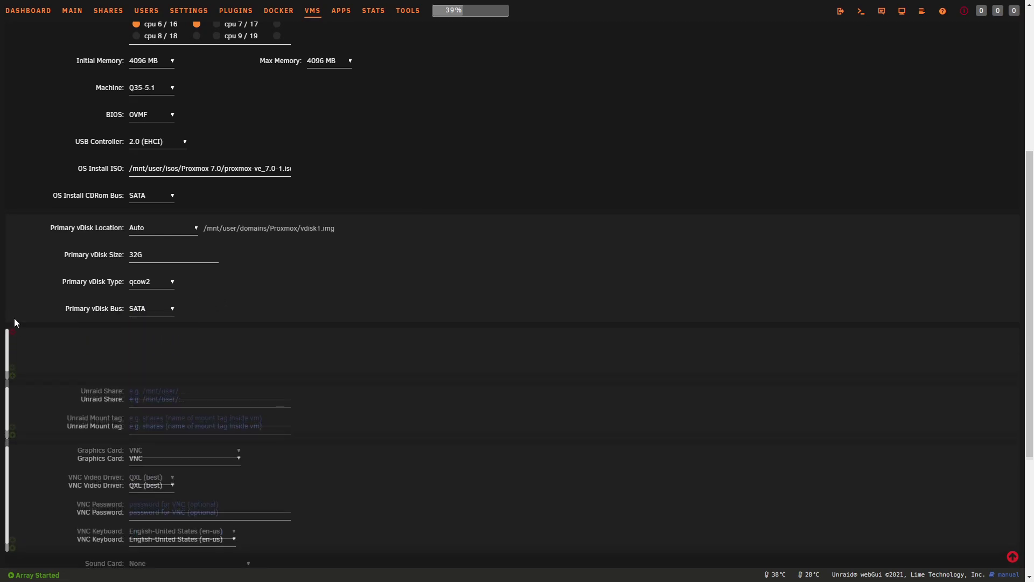
scroll(45, 365, "down", 1)
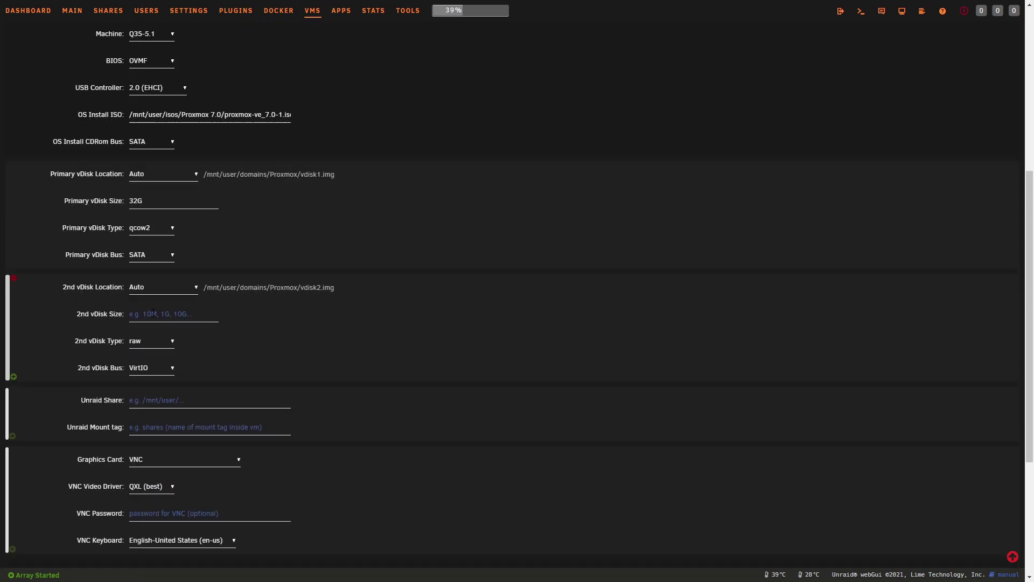
Step: Make the 2nd vdisk 100G, qcow2, on the SATA bus
left_click(155, 311)
type("100G")
key("Tab")
key("Down")
left_click(157, 369)
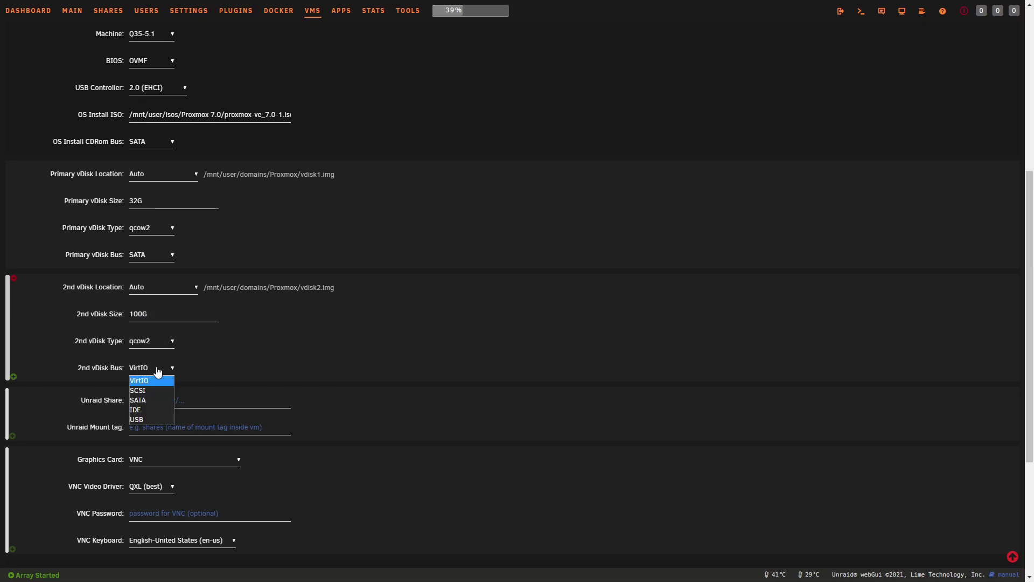
left_click(141, 400)
Step: Add 3rd and 4th vdisks, and make the 3rd one 100G qcow2 on SATA
left_click(13, 377)
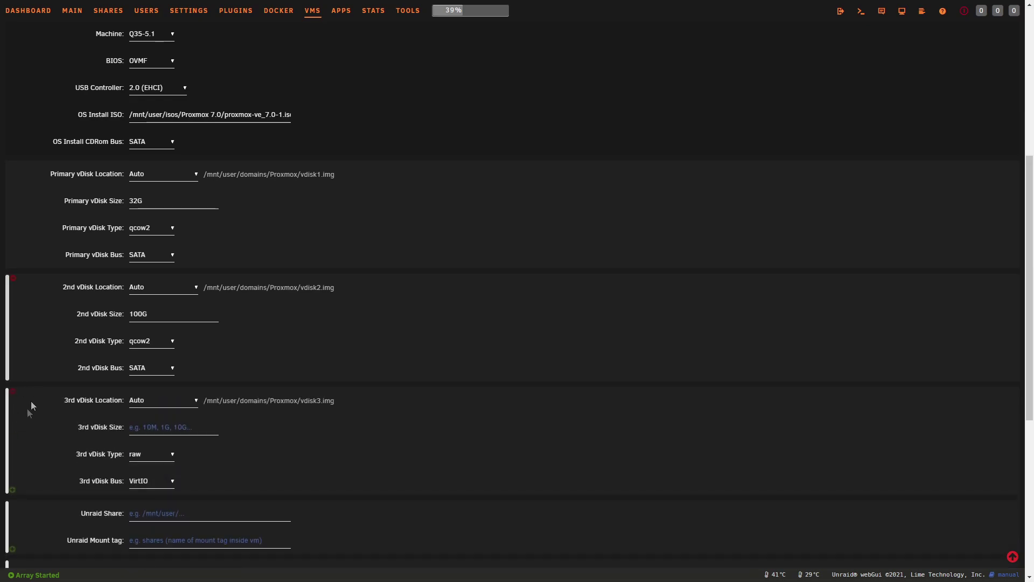
left_click(13, 490)
scroll(221, 311, "down", 2)
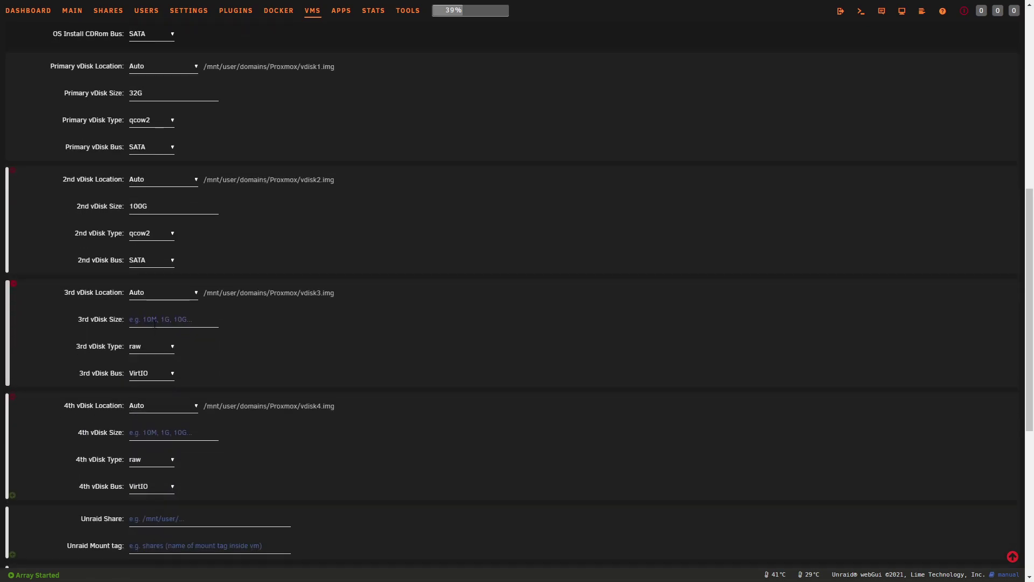
left_click(156, 321)
type("100G")
left_click(151, 347)
left_click(157, 367)
left_click(158, 375)
left_click(139, 406)
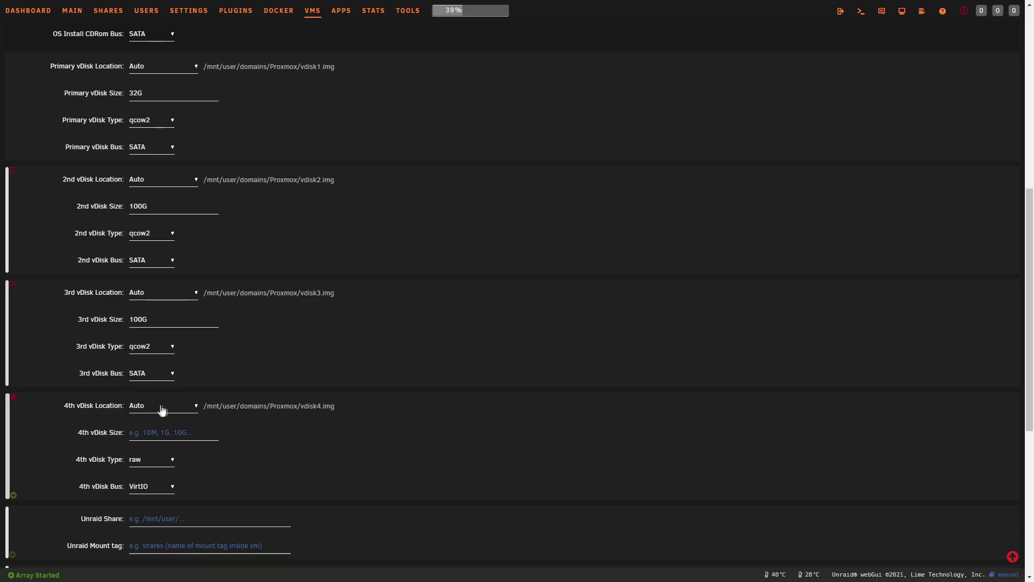
Step: Make the 4th vdisk 100G, qcow2, on the SATA bus
left_click(145, 436)
type("100G")
left_click(155, 459)
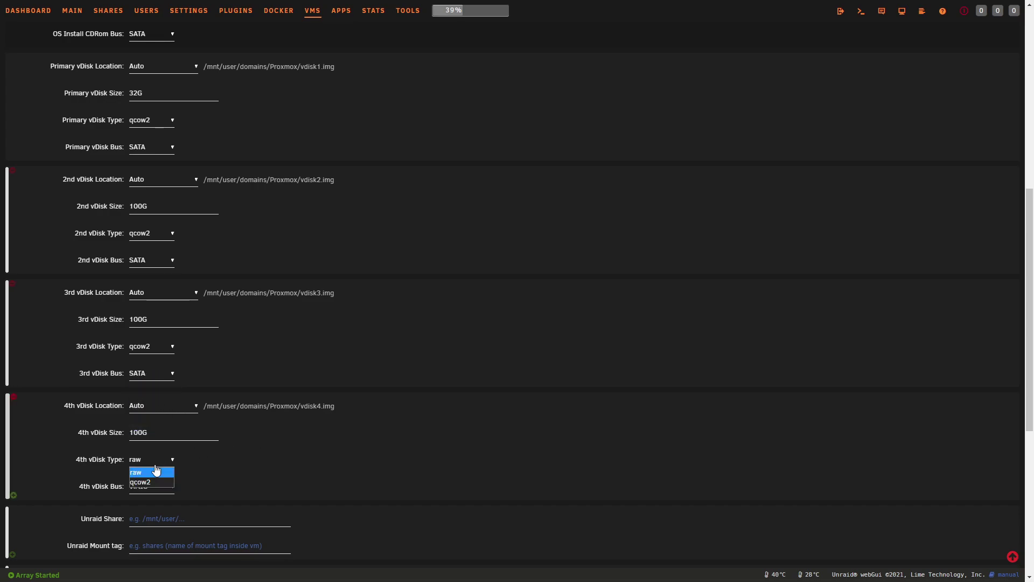
left_click(151, 482)
left_click(151, 487)
left_click(151, 517)
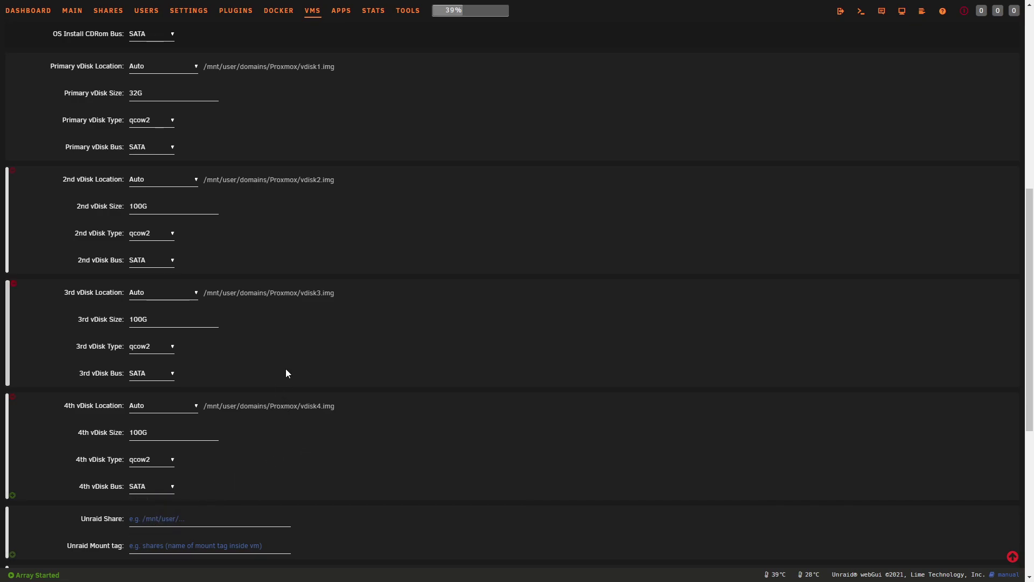
scroll(286, 373, "down", 3)
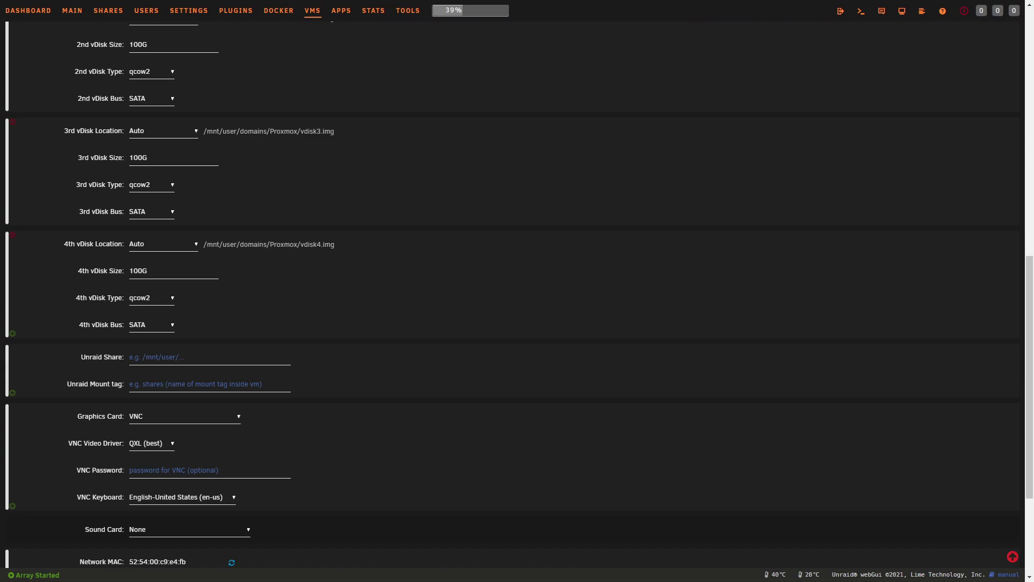
left_click(172, 158)
right_click(84, 13)
left_click(99, 23)
key("F11")
left_click(183, 9)
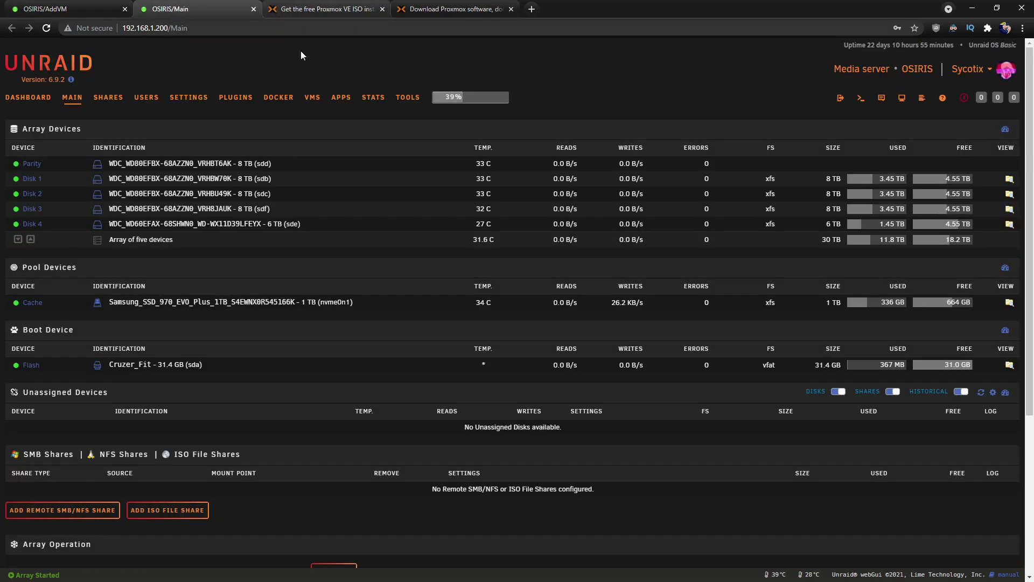
left_click(253, 8)
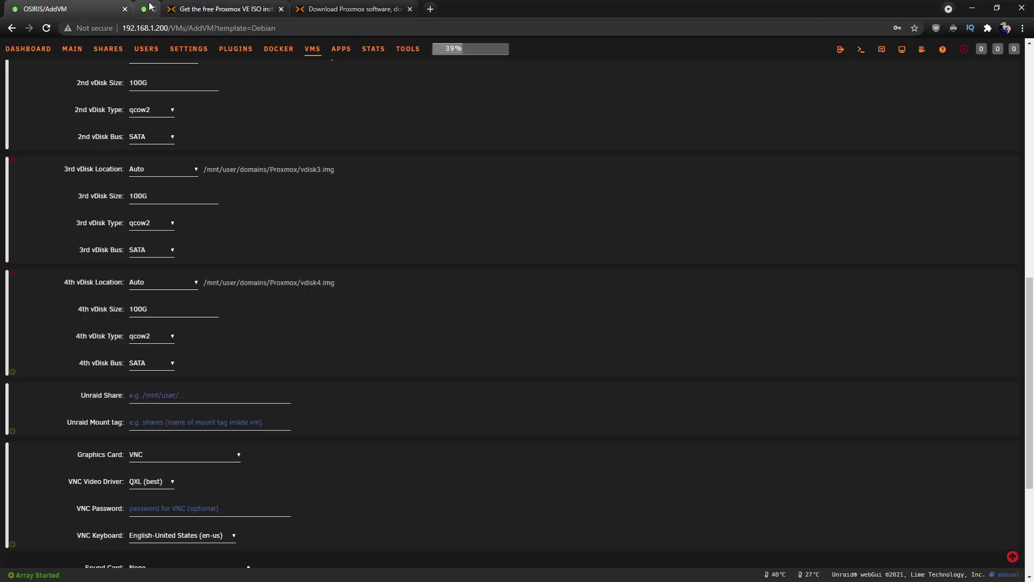
key("F11")
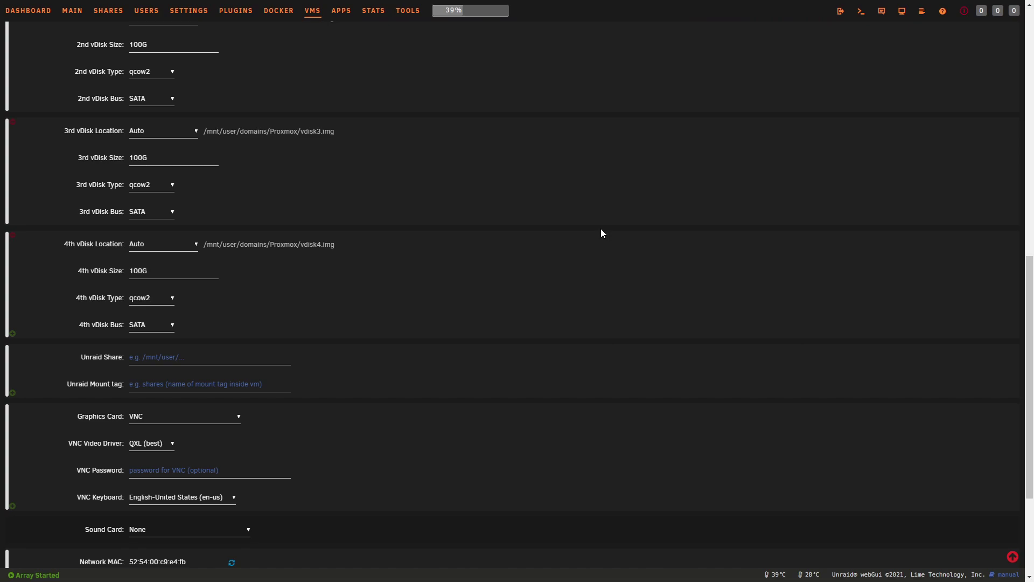
scroll(649, 262, "down", 3)
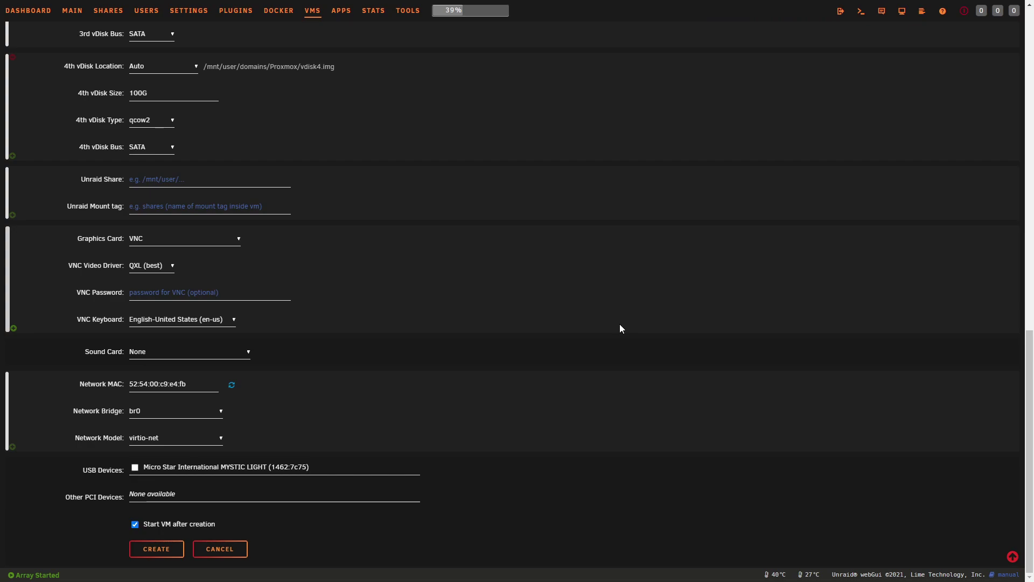
scroll(620, 328, "up", 2)
scroll(620, 328, "down", 2)
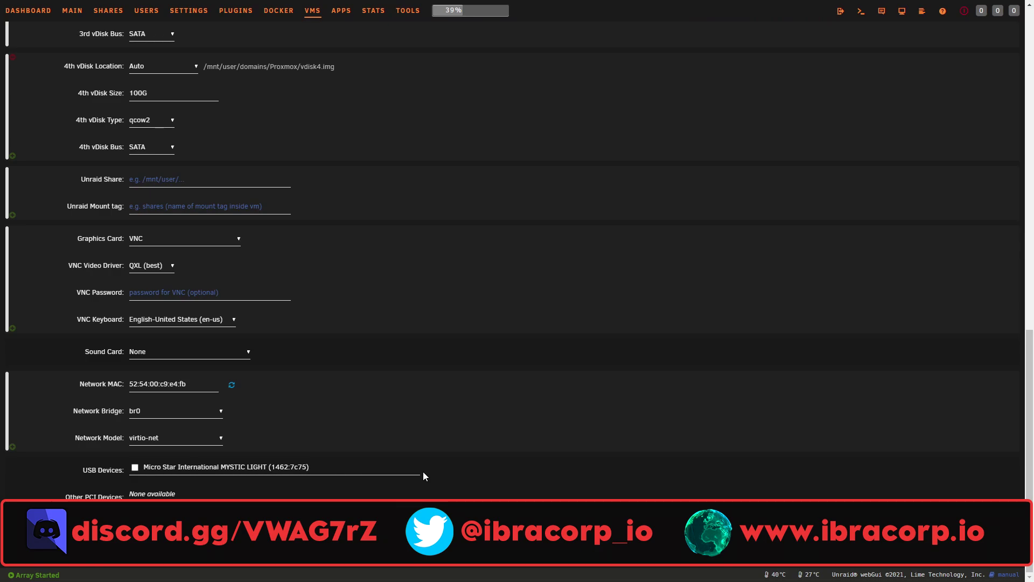
scroll(423, 477, "up", 6)
scroll(423, 476, "up", 5)
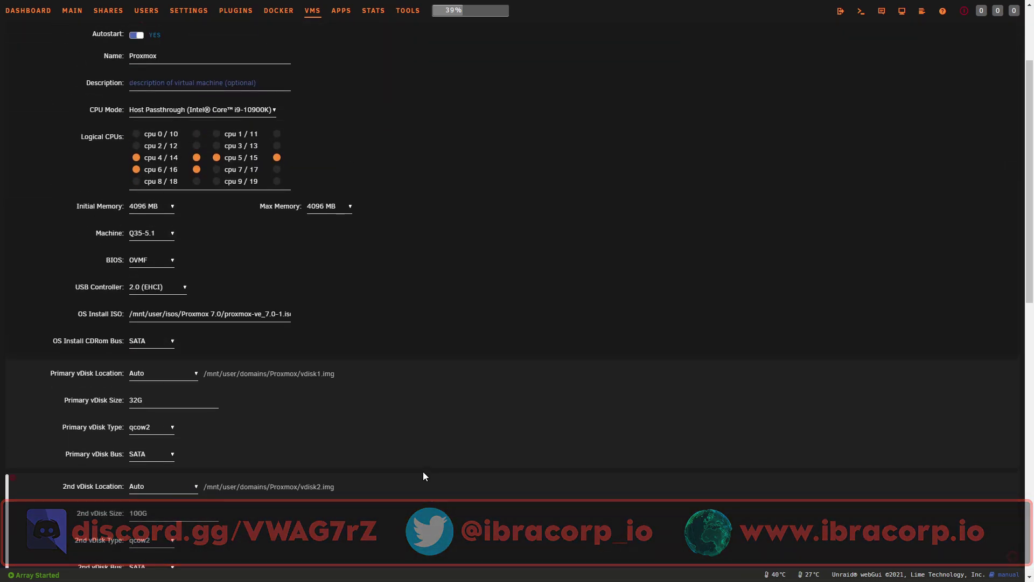
scroll(424, 472, "up", 1)
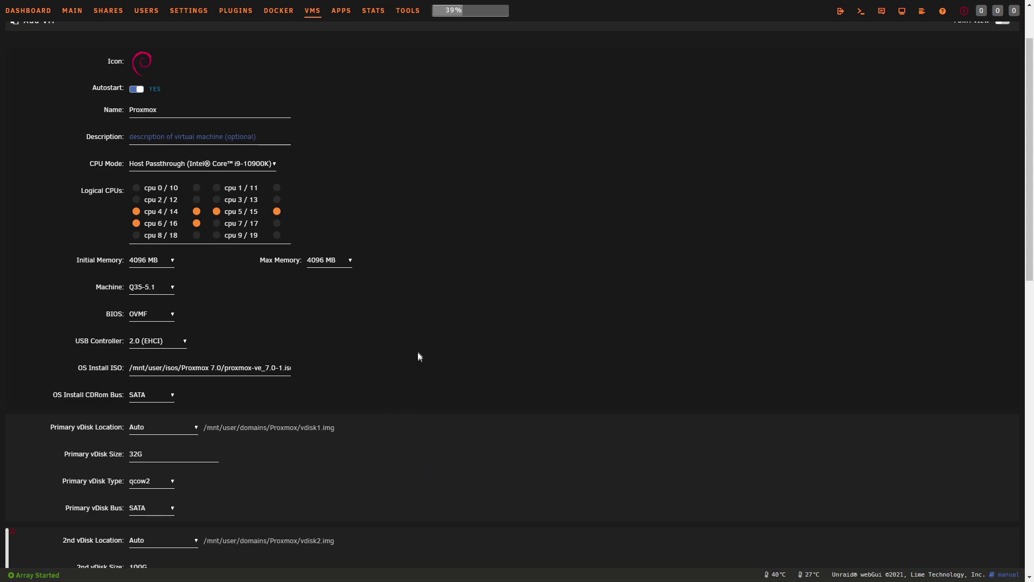
scroll(492, 516, "down", 12)
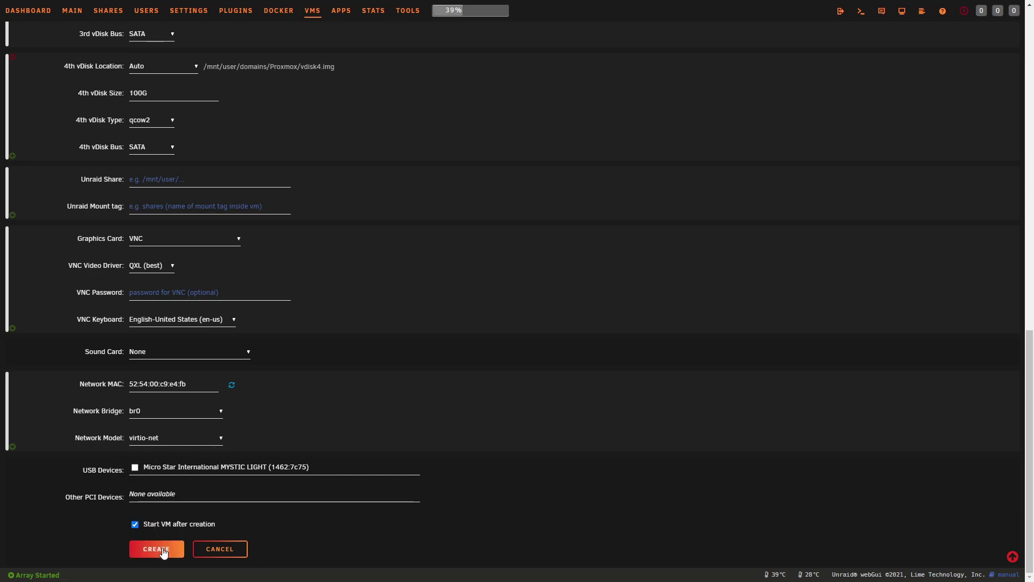
Step: Create the Proxmox VM so it starts and opens its VNC console
left_click(156, 549)
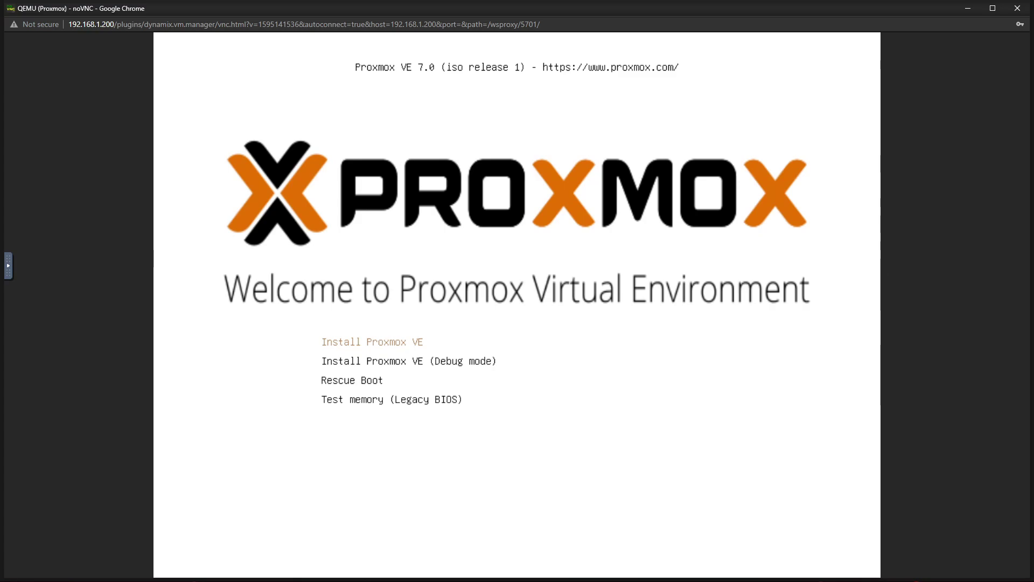
Step: Boot into the Proxmox VE installer and scroll the license agreement to its end
key("Return")
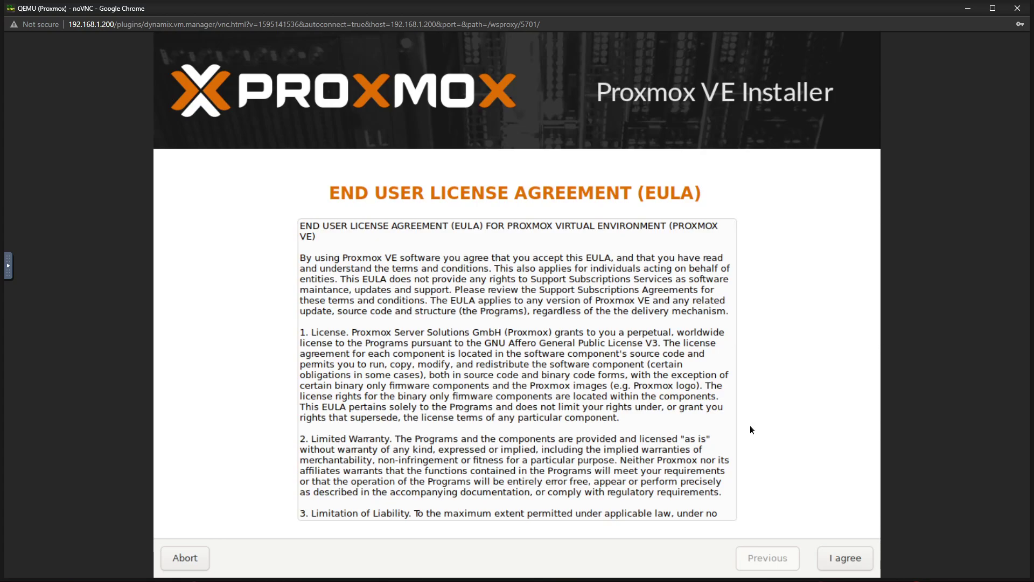
scroll(687, 420, "down", 10)
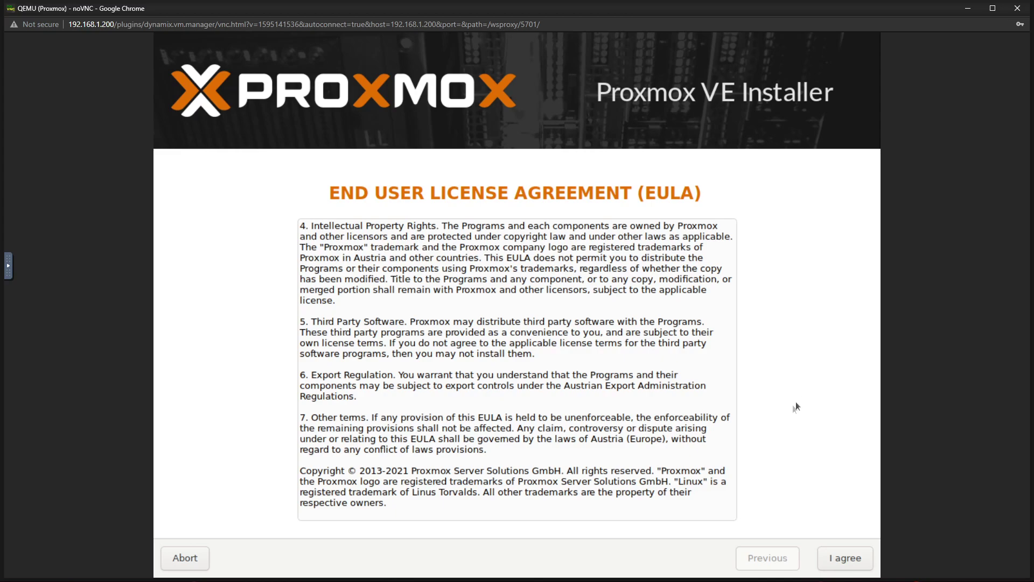
Step: Accept the license and select the 32GiB /dev/sda QEMU HARDDISK as the target disk
left_click(839, 568)
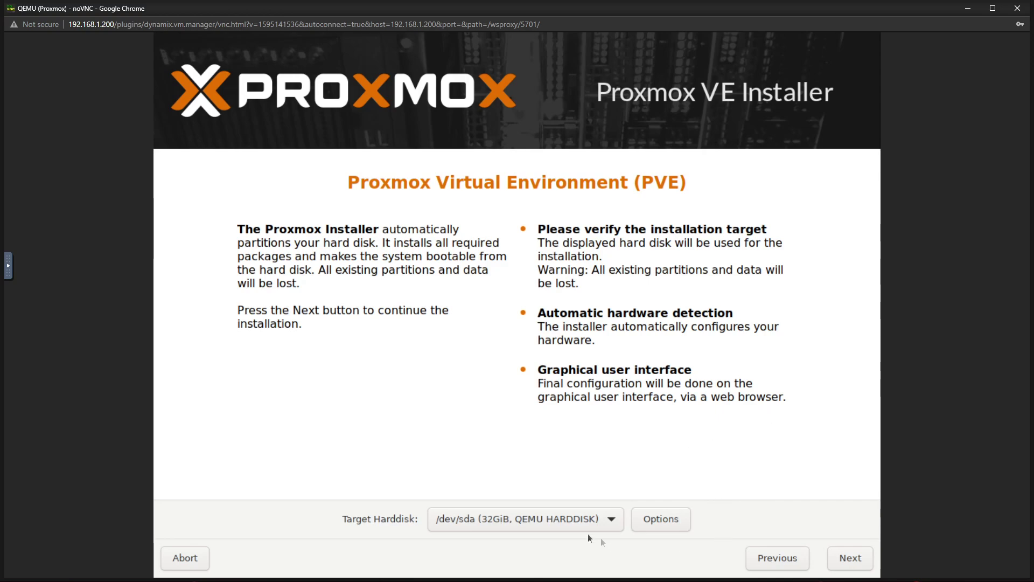
left_click(577, 520)
left_click(781, 519)
left_click(457, 524)
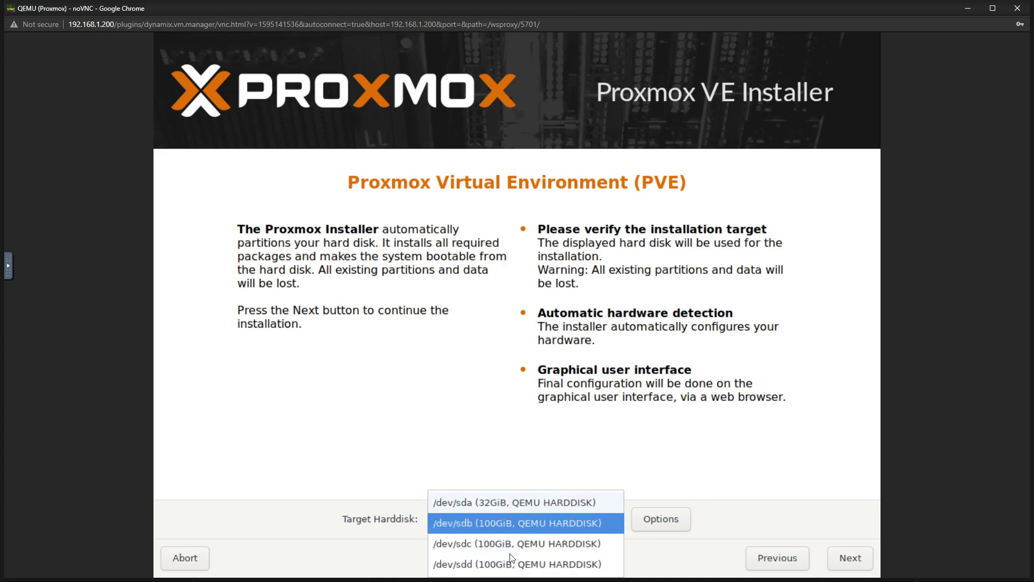
left_click(489, 502)
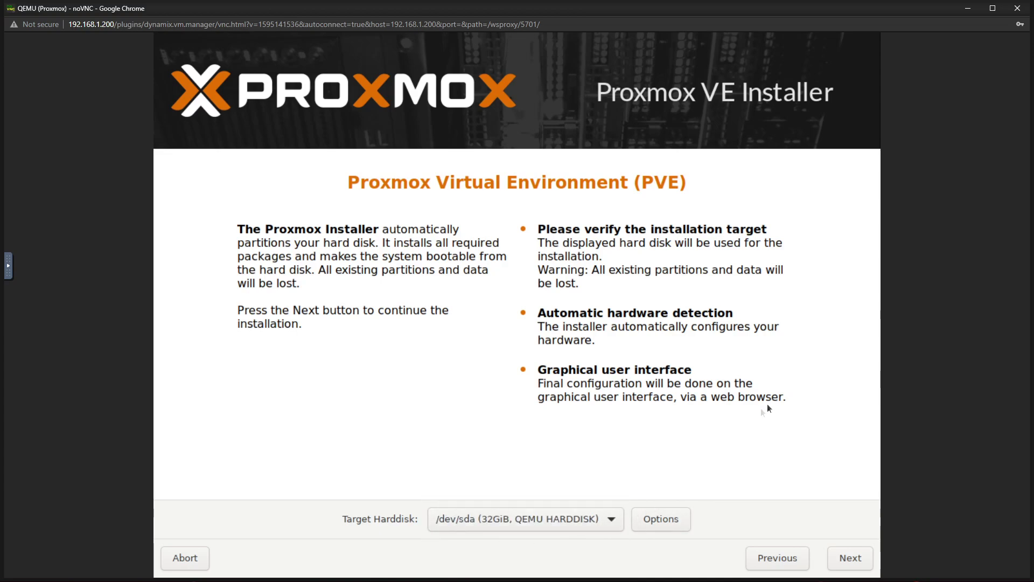
Step: Set time zone Australia/Melbourne, keep the U.S. English keyboard, and continue to the password step
left_click(853, 558)
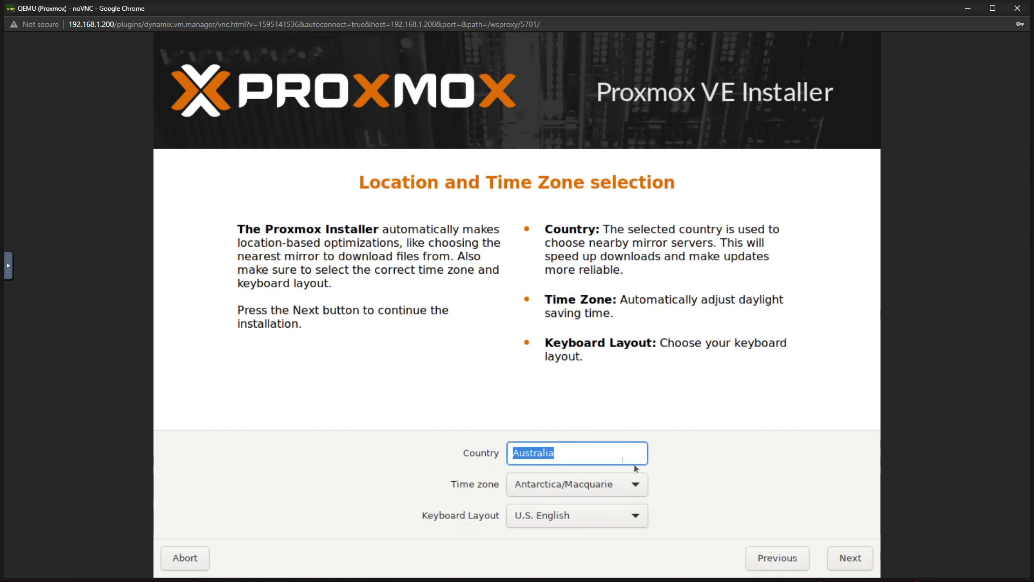
left_click(623, 486)
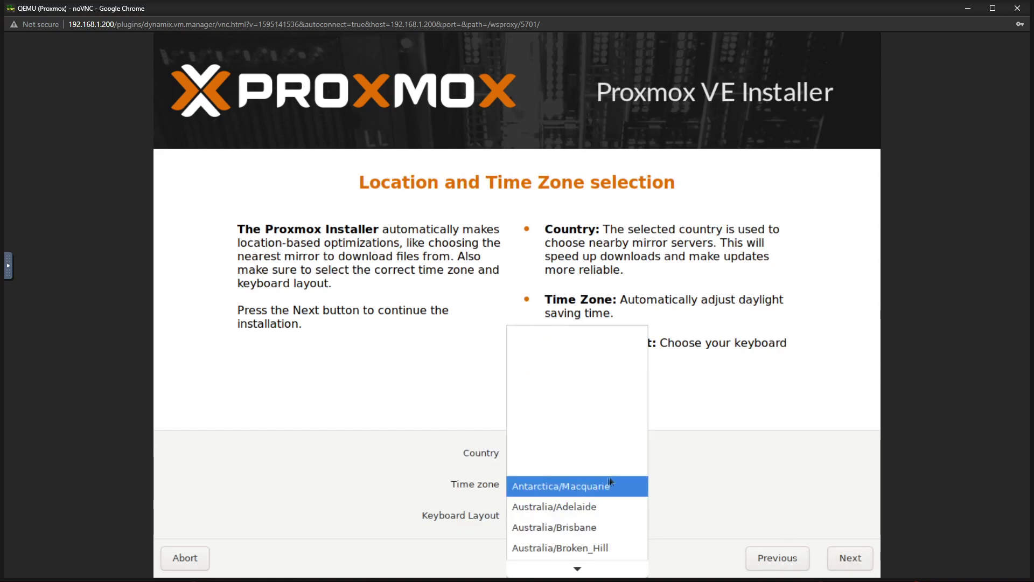
key("Escape")
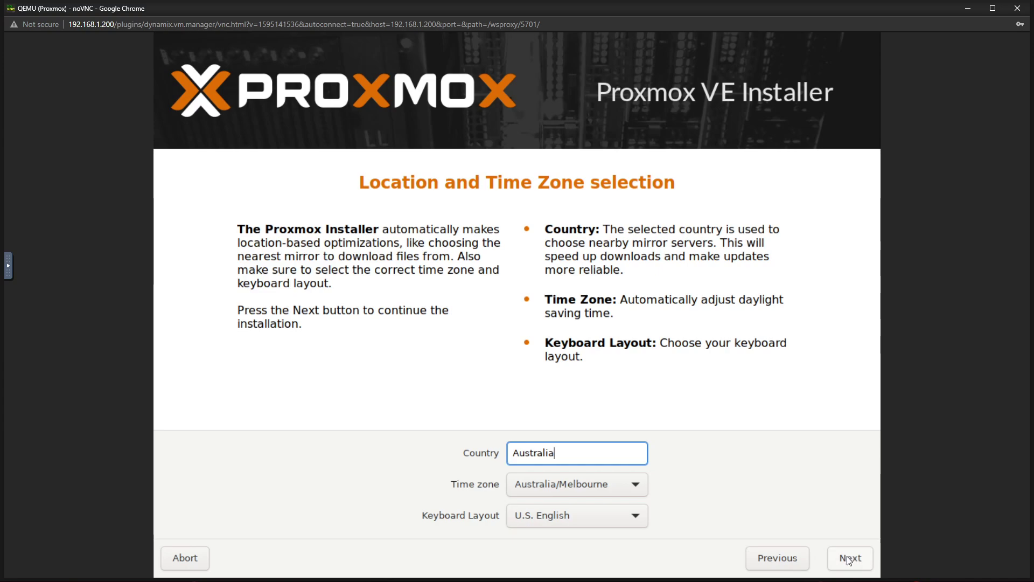
left_click(577, 515)
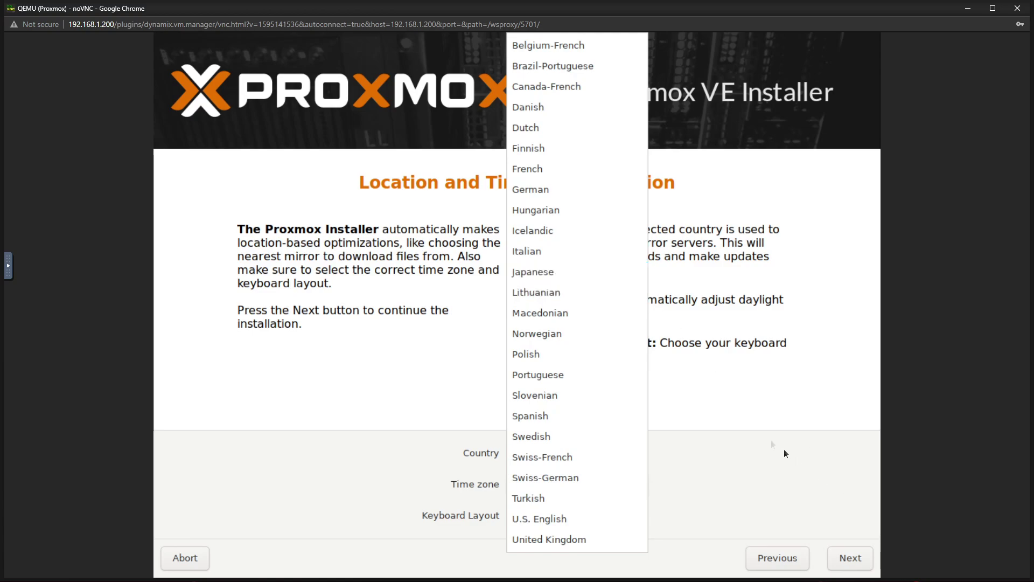
left_click(677, 422)
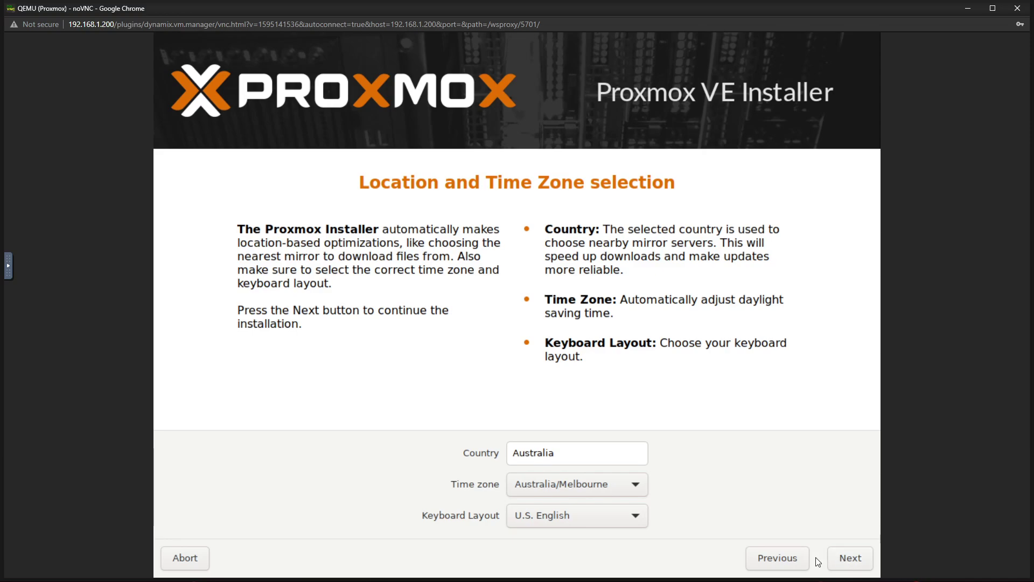
left_click(832, 559)
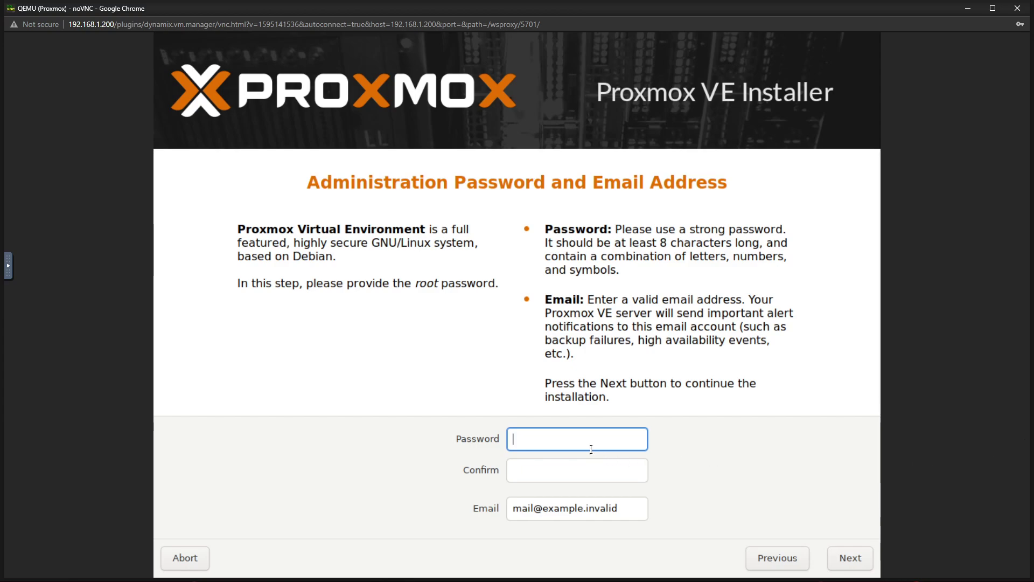
Step: Enter and confirm the root password, fill in the administrator e-mail, and continue
type("**********")
key("Tab")
type("**********")
key("Tab")
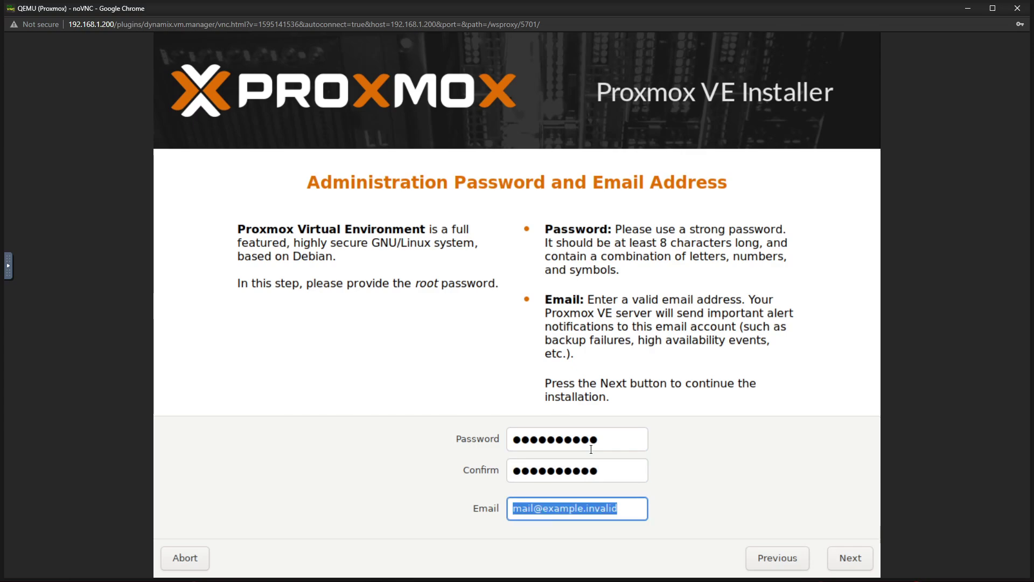
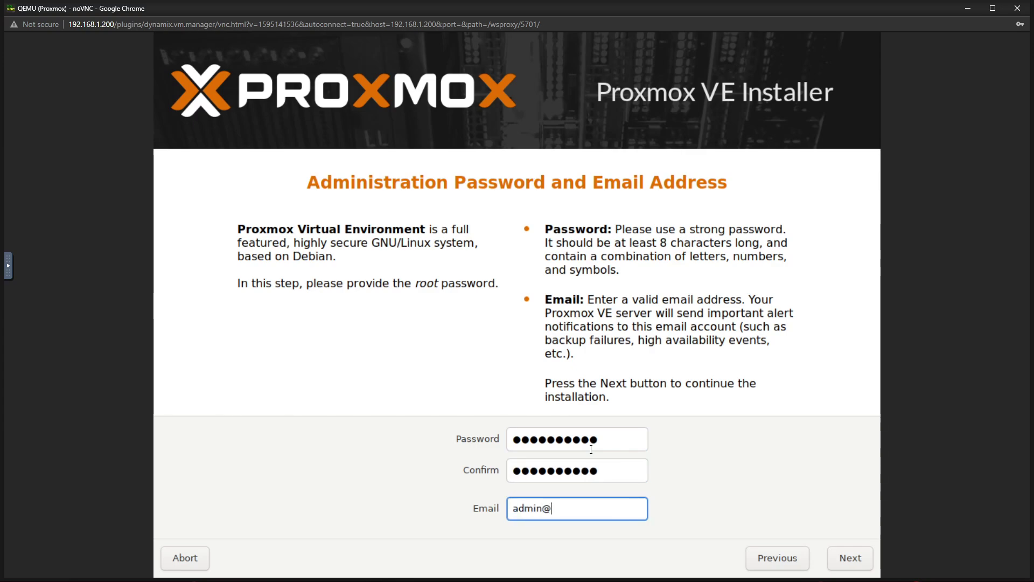
left_click(620, 445)
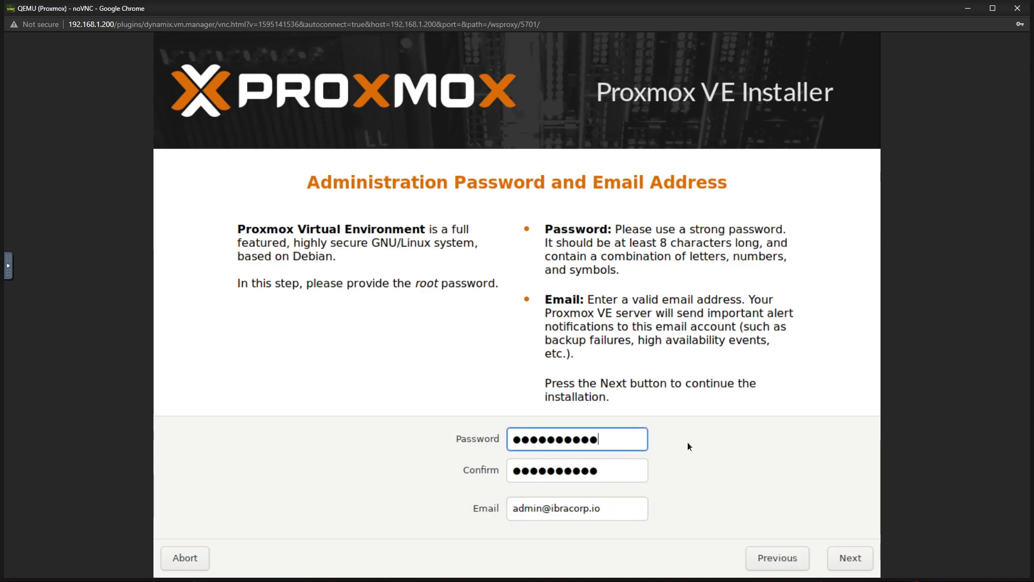
left_click(629, 502)
left_click(648, 476)
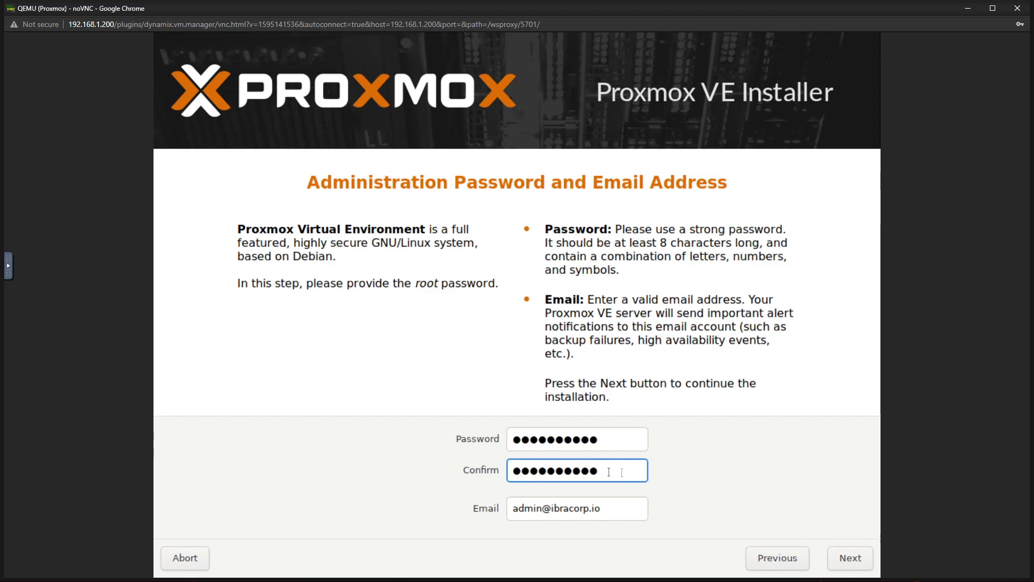
left_click(846, 560)
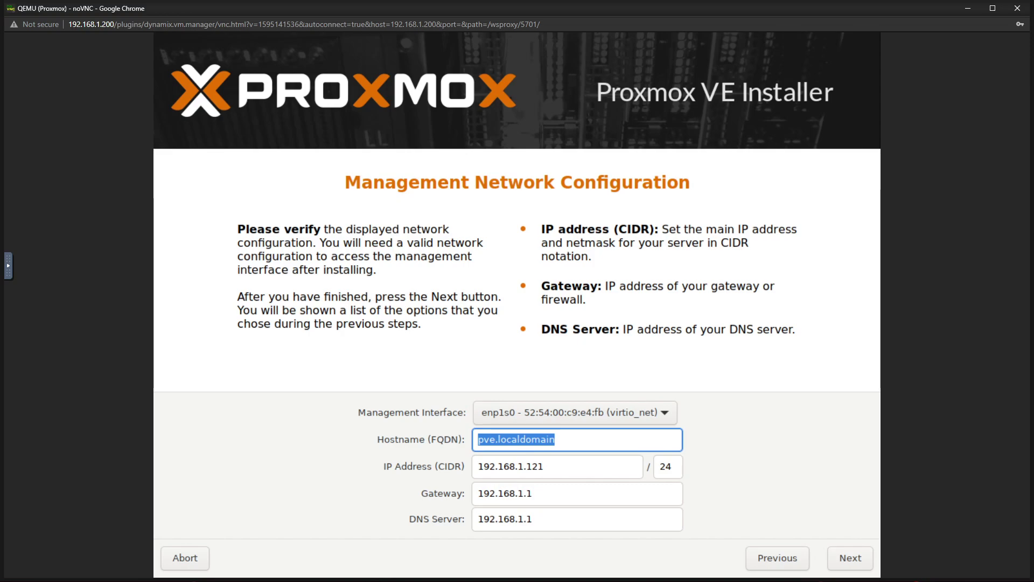
Step: Keep hostname pve.localdomain and the IP address 192.168.1.121/24 unchanged
left_click(561, 430)
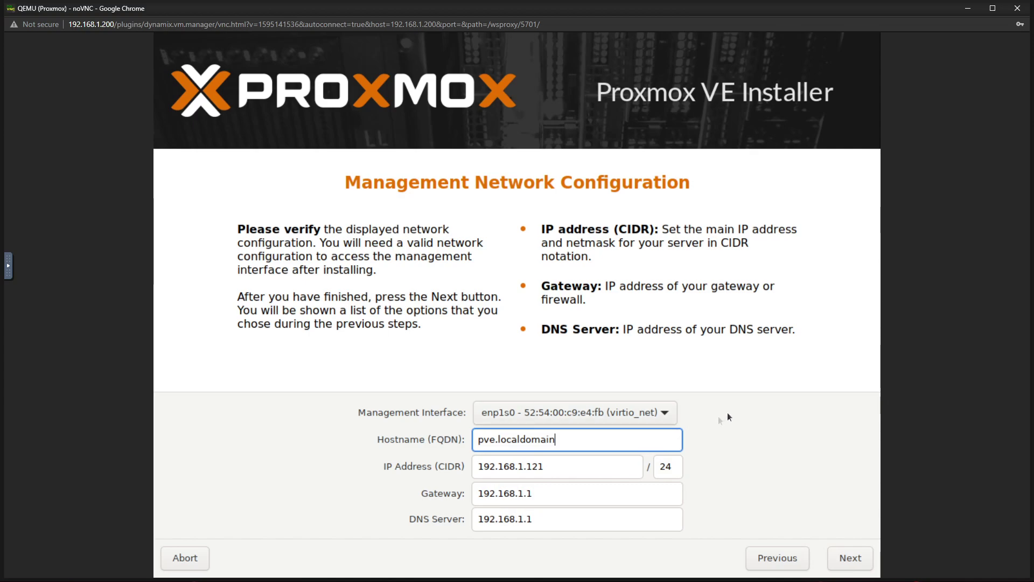
left_click_drag(550, 467, 534, 467)
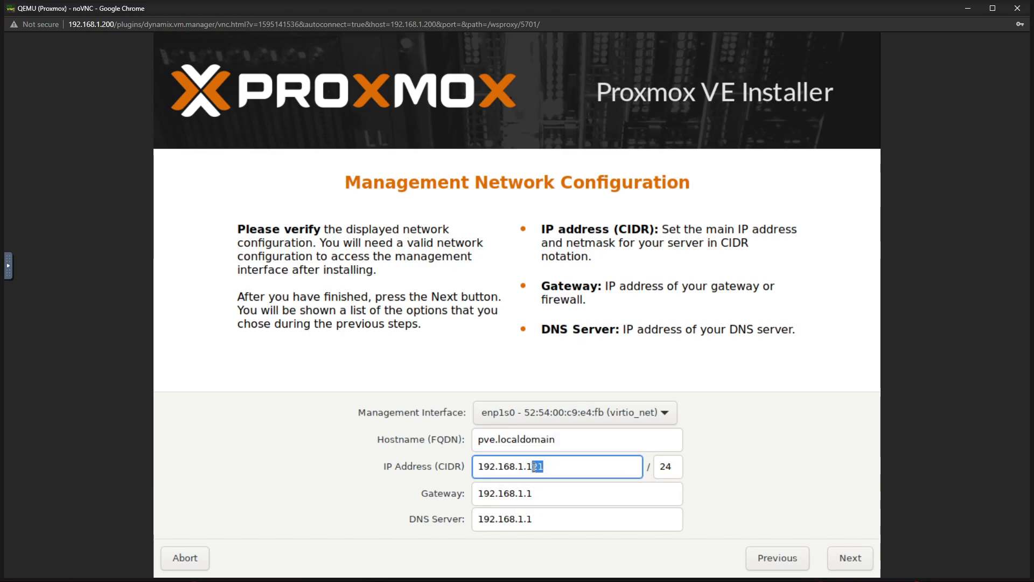
left_click(566, 475)
Step: Replace the DNS server with 1.1.1.1 after the two-server entry is rejected, then continue
left_click(470, 522)
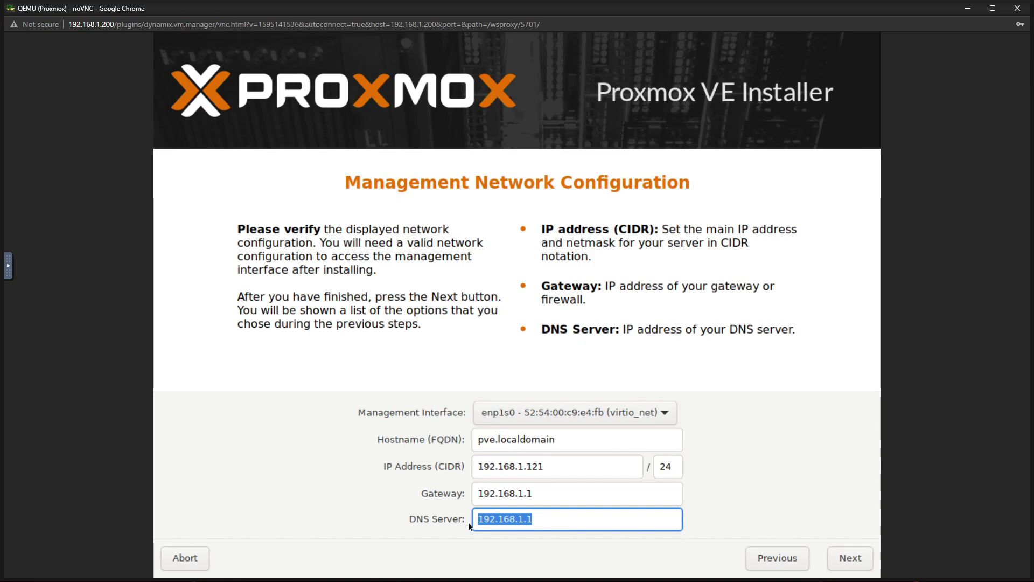
left_click(543, 519)
left_click_drag(543, 520, 457, 520)
type("1.1.1.1,1.0.0.1")
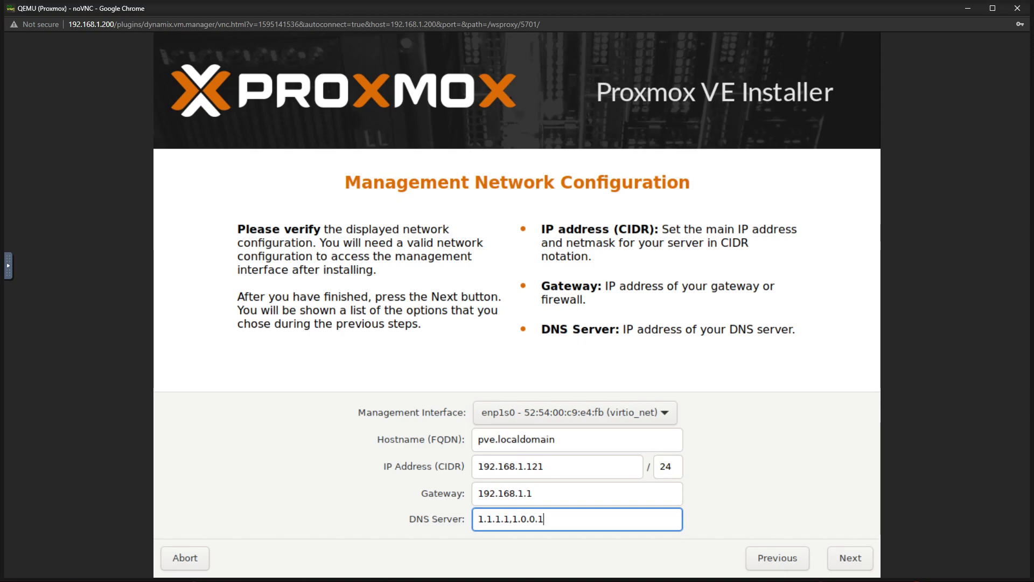
left_click(850, 557)
key("Return")
key("BackSpace")
key("BackSpace")
key("BackSpace")
key("BackSpace")
key("BackSpace")
key("BackSpace")
key("BackSpace")
key("BackSpace")
left_click(849, 557)
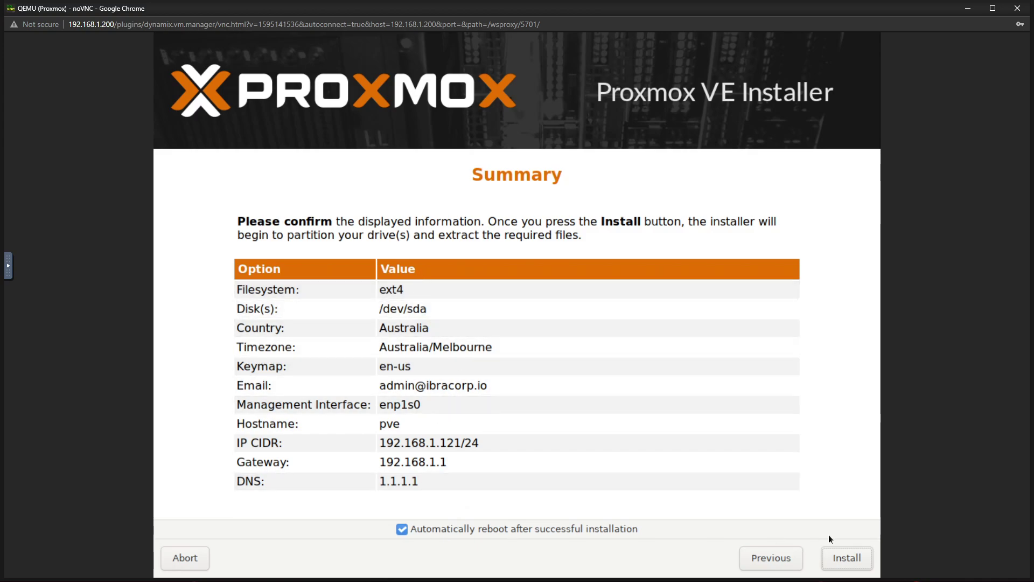
Step: Start installing Proxmox VE on /dev/sda with automatic reboot left enabled
left_click(848, 558)
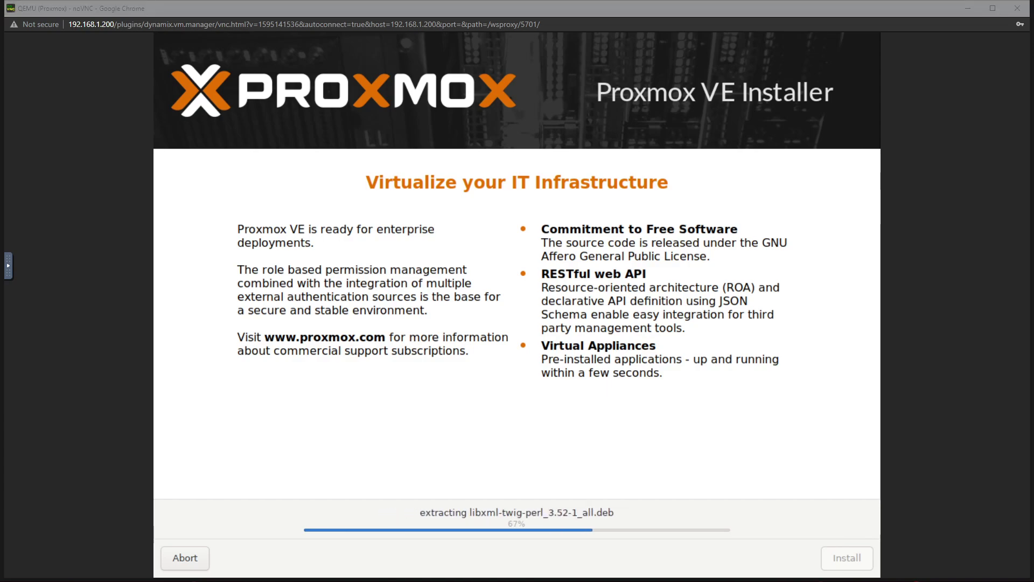
Step: Wait for the installation to complete and the VM to reboot into GRUB
left_click(956, 224)
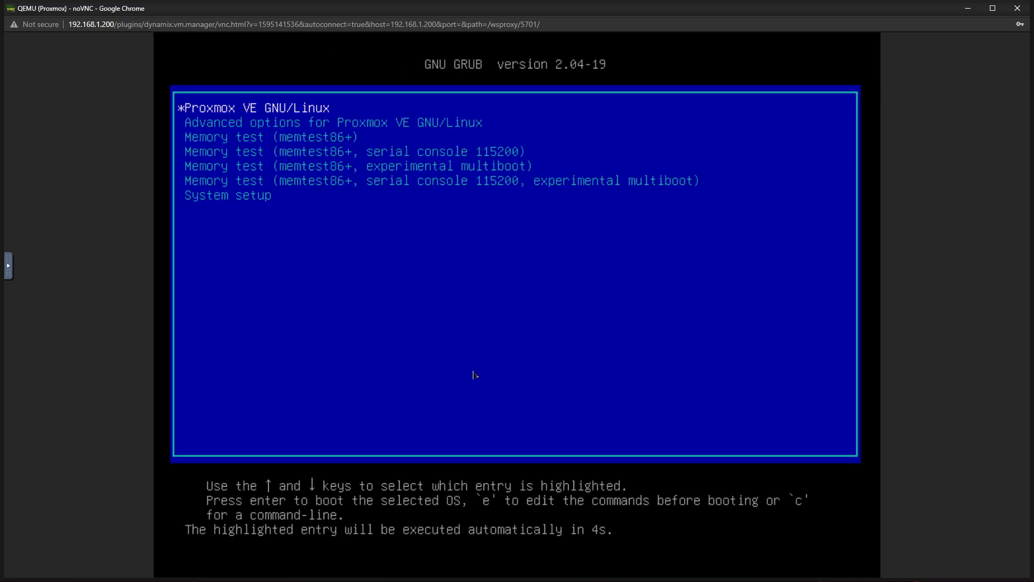
Step: Boot the Proxmox VE GNU/Linux GRUB entry, then close the noVNC console
key("Down")
key("Up")
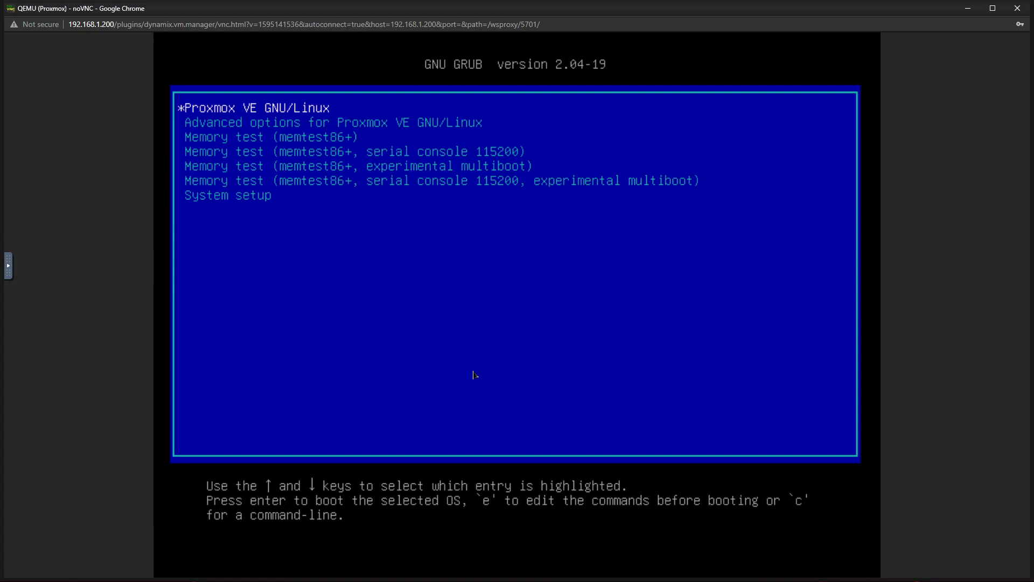
key("Down")
key("Up")
key("Return")
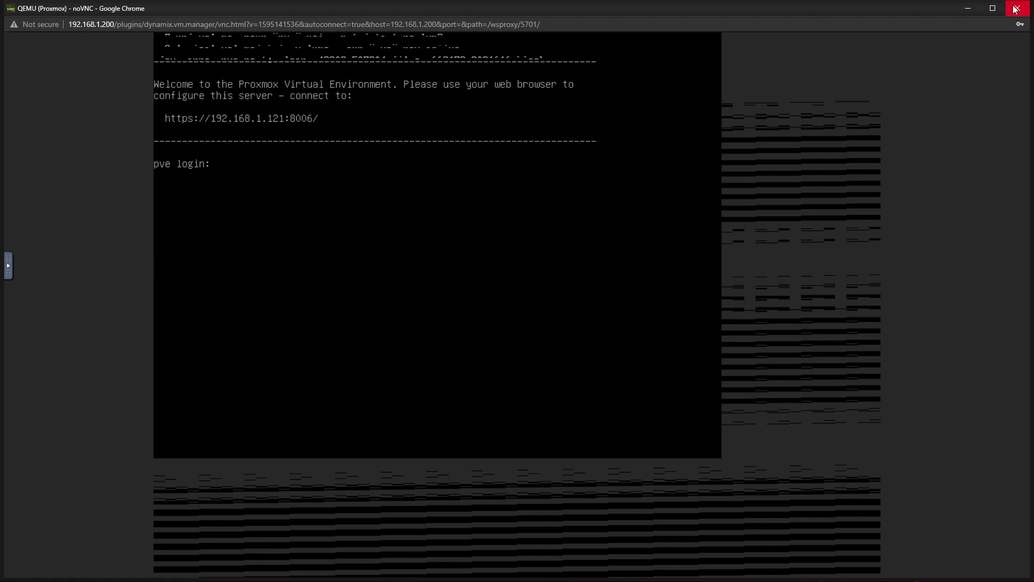
left_click(1014, 9)
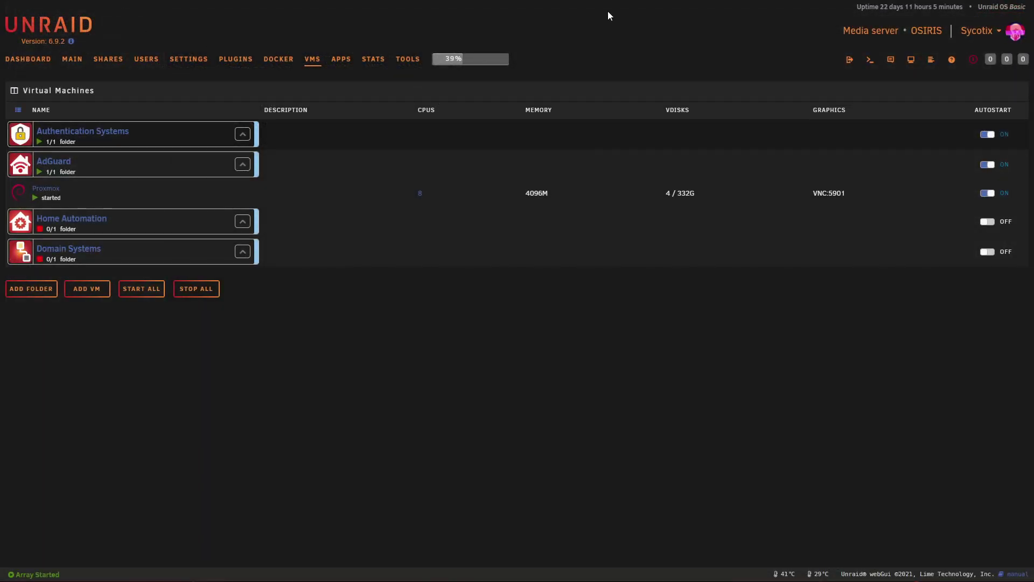
Step: Bring up the Proxmox web interface at 192.168.1.121:8006 in full screen
key("F11")
key("ctrl+shift+t")
key("F11")
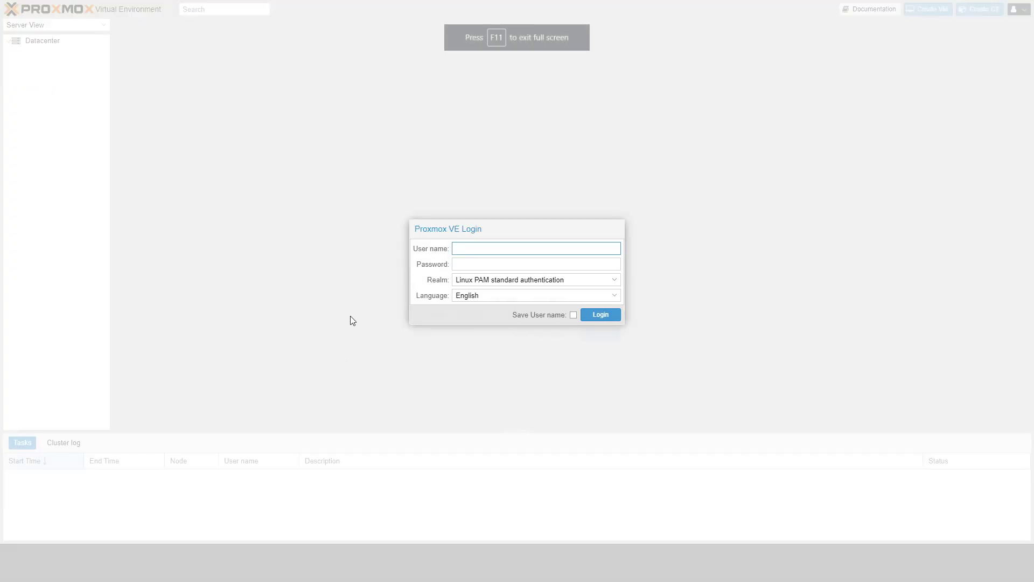
key("F11")
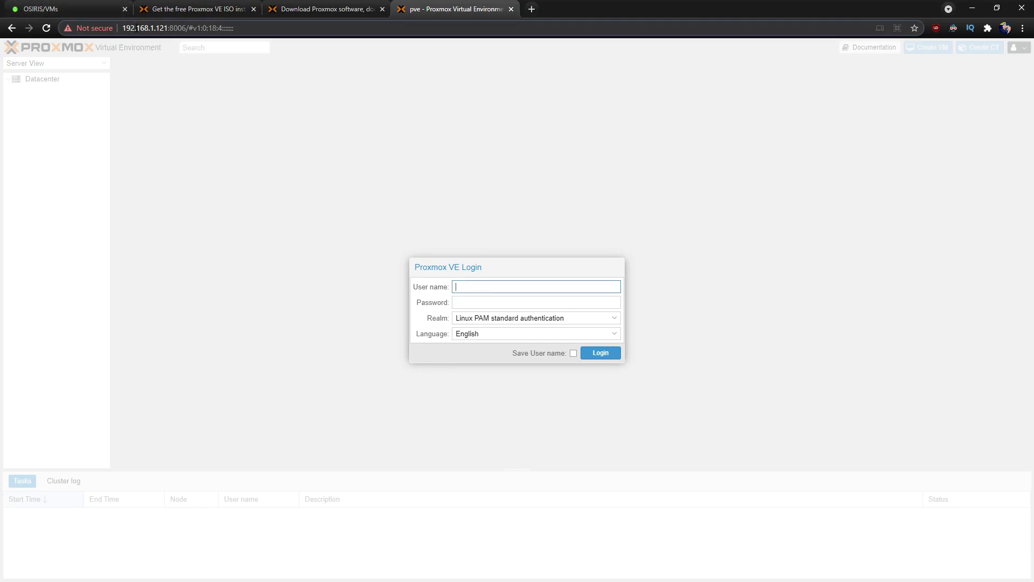
double_click(162, 28)
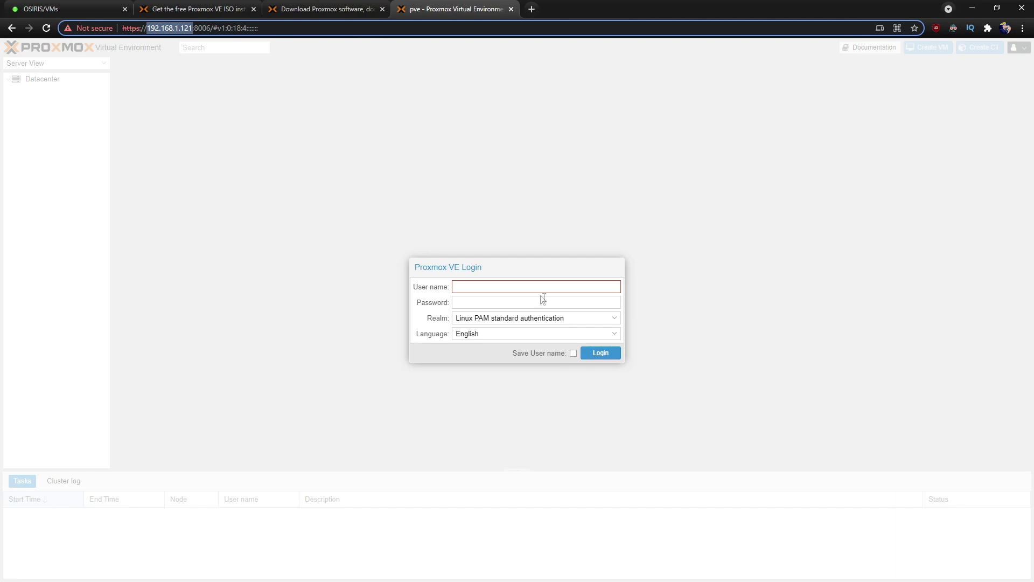
left_click(512, 287)
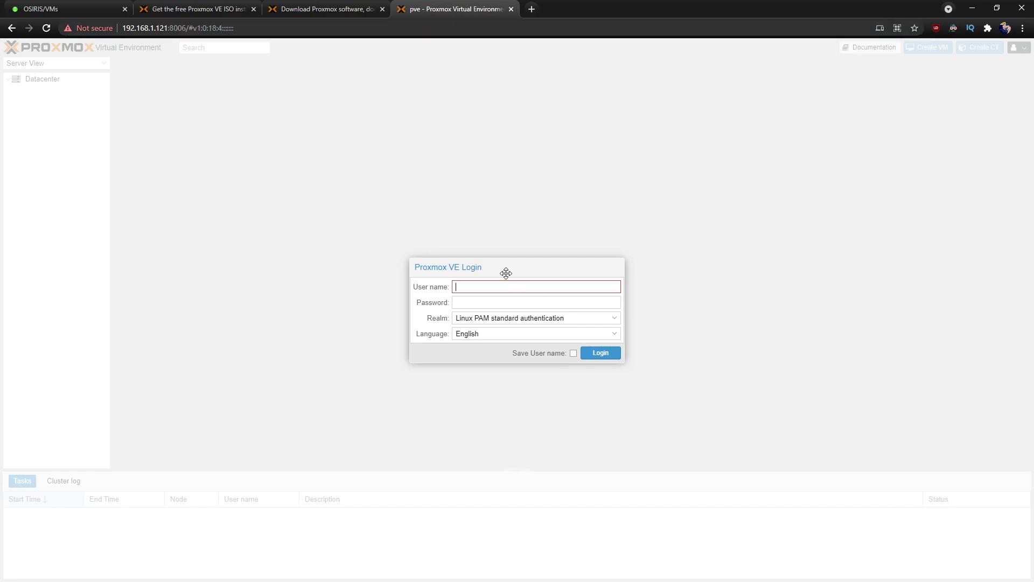
left_click(91, 28)
left_click(479, 266)
left_click(189, 28)
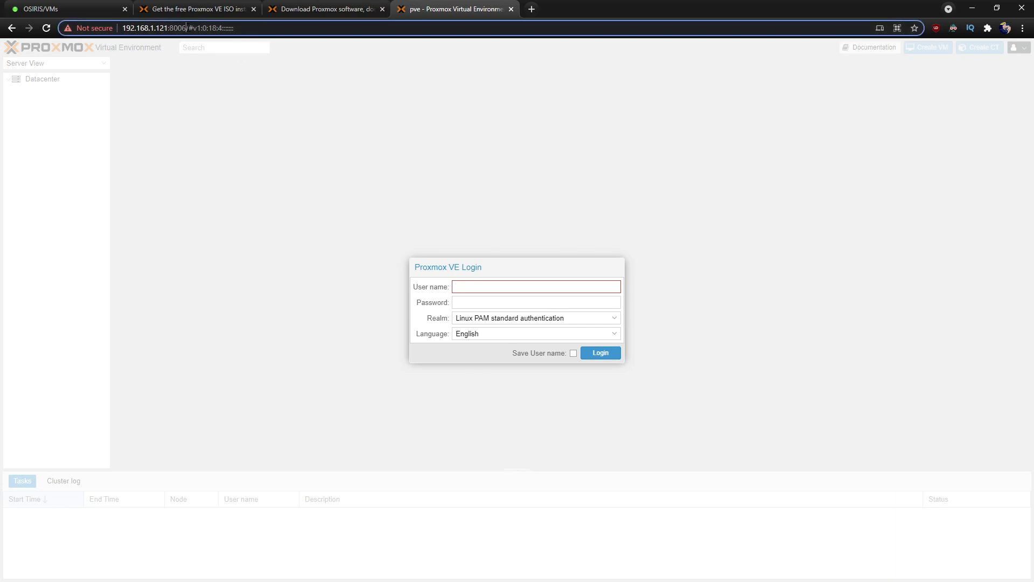
left_click(214, 28)
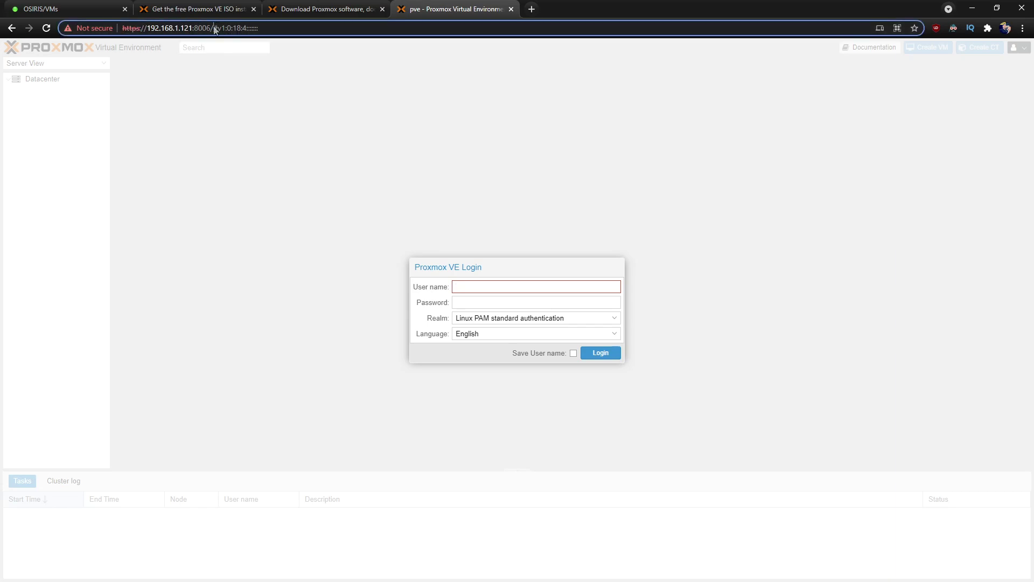
key("End")
left_click(519, 271)
key("F11")
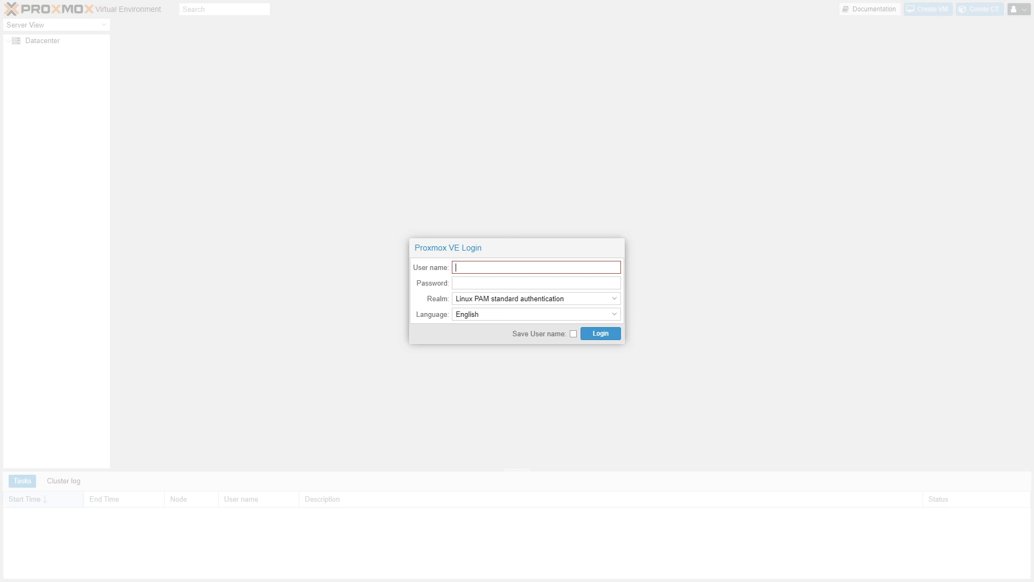
Step: Log in as root with the Linux PAM realm and the root password
left_click(617, 300)
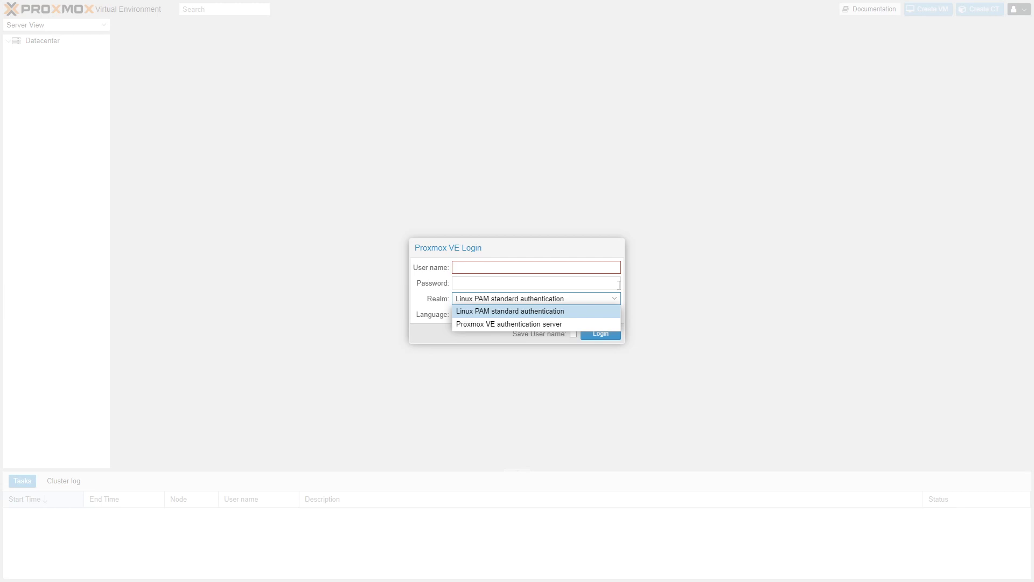
left_click(608, 251)
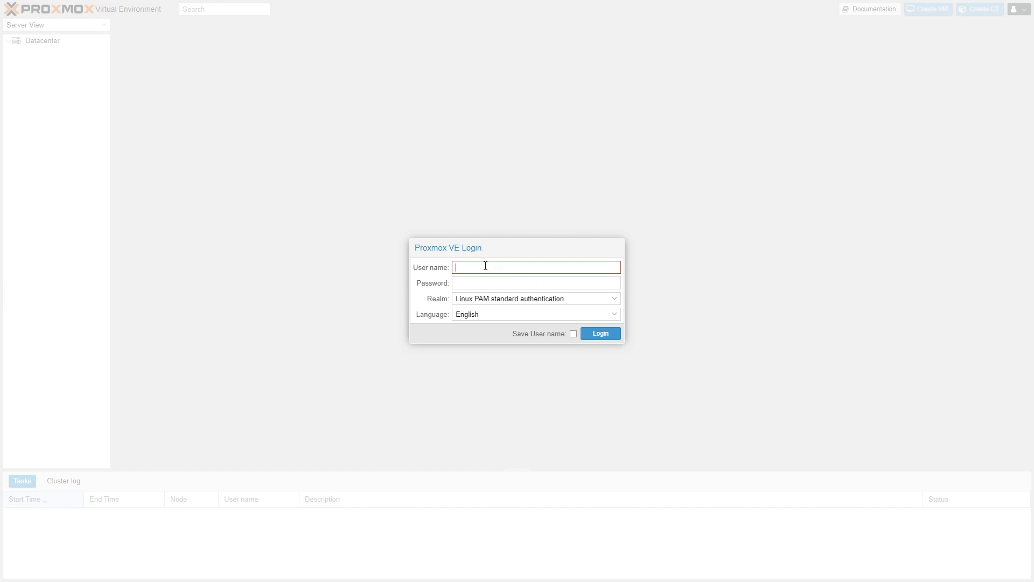
left_click(485, 266)
type("roo")
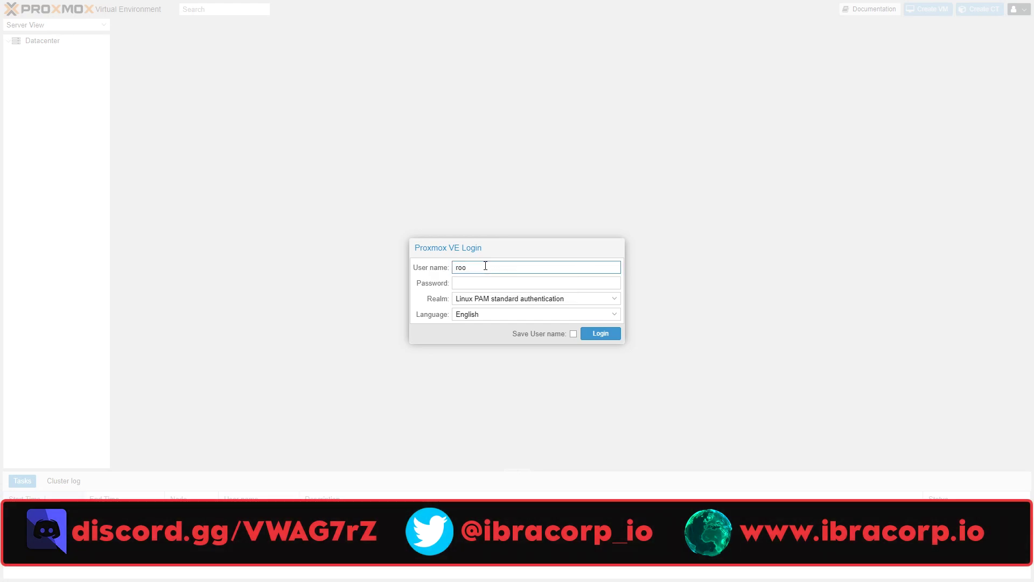
type("t")
key("Tab")
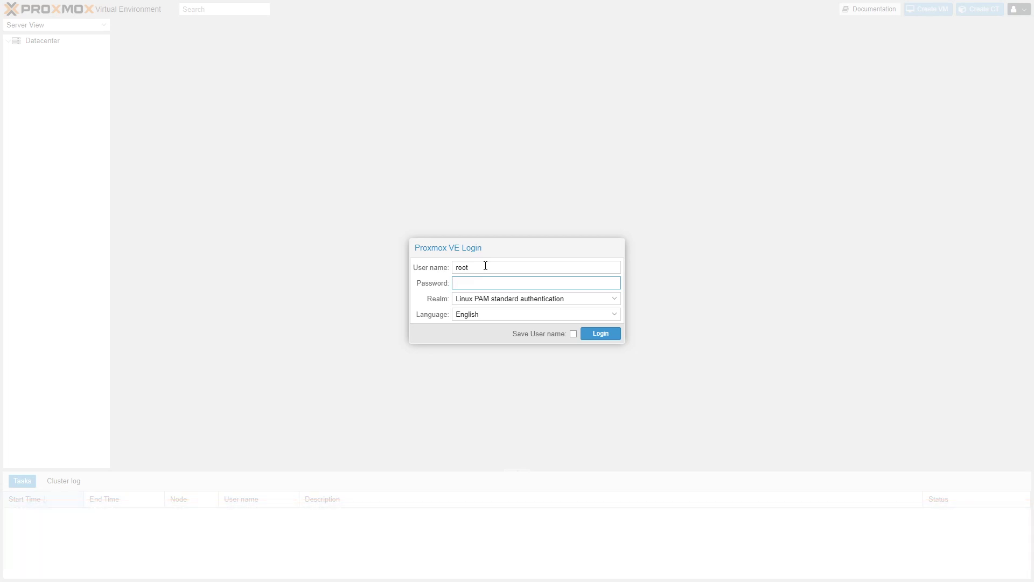
type("••••••••••")
left_click(599, 340)
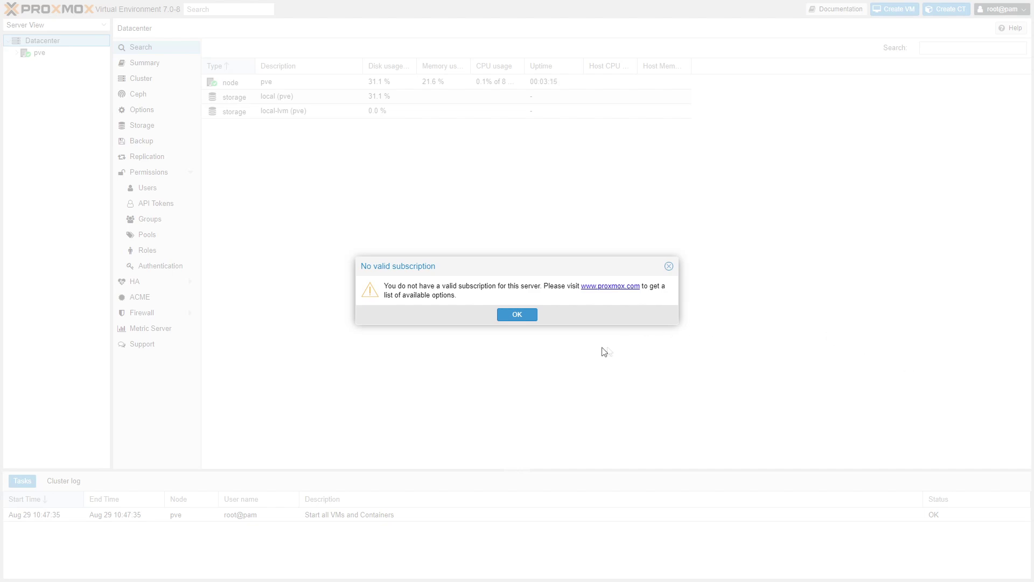
Step: Dismiss the no-subscription notice and open the pve node's page in Server View
left_click(515, 316)
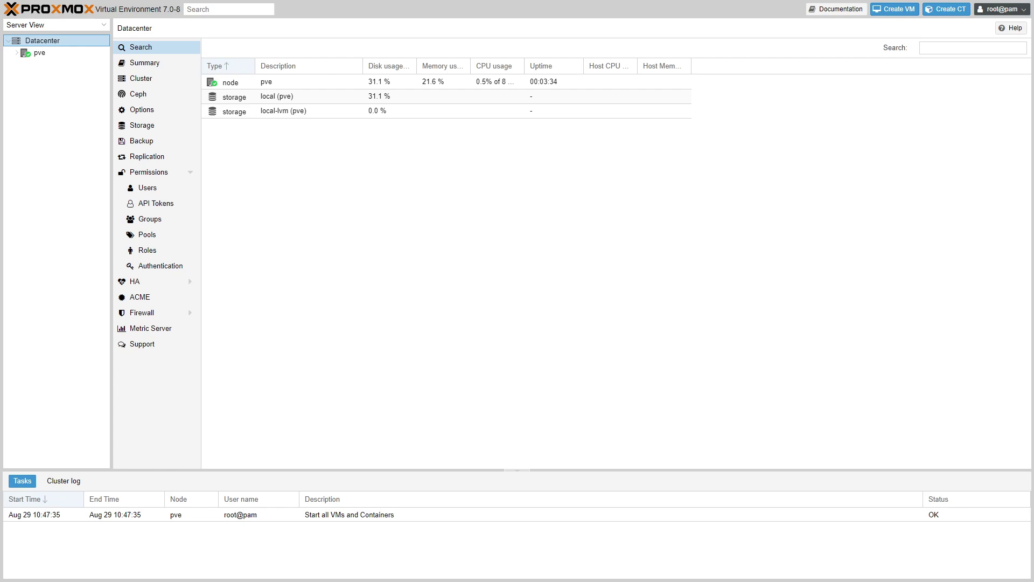
key("Tab")
left_click(40, 54)
left_click(45, 42)
left_click(47, 53)
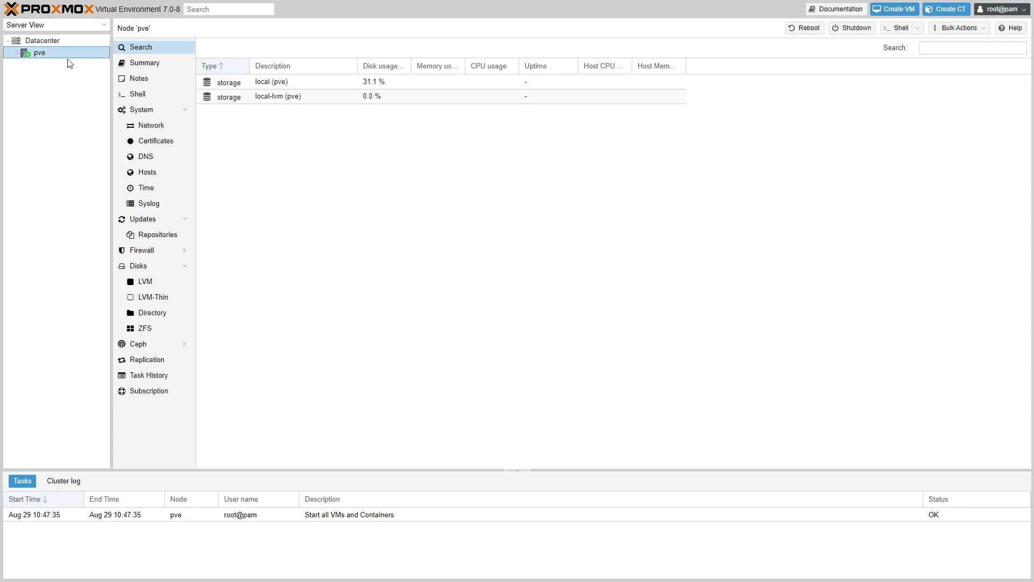
Step: Add the No-Subscription APT repository to the pve node, then view its Updates list
left_click(152, 236)
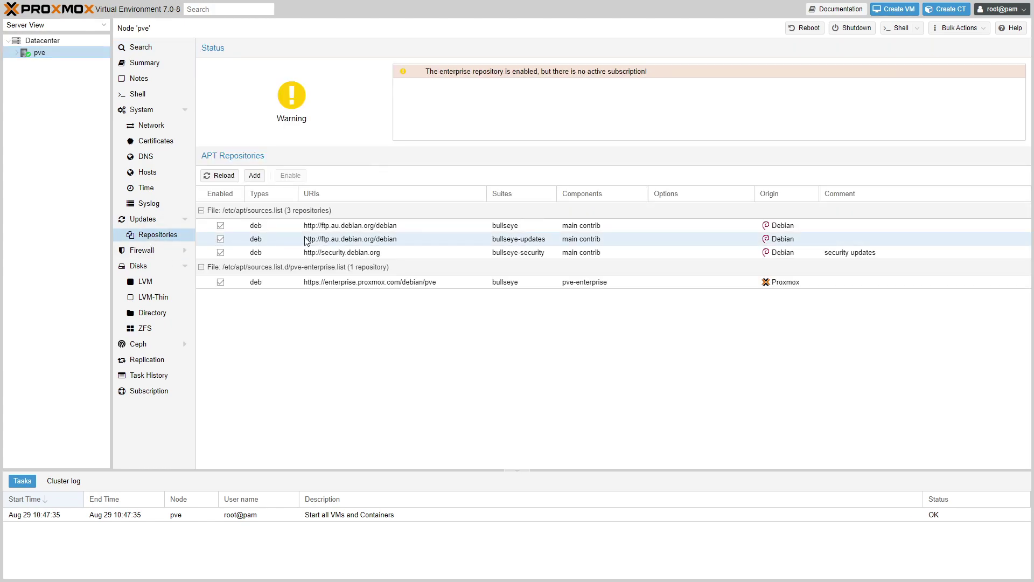
left_click(254, 177)
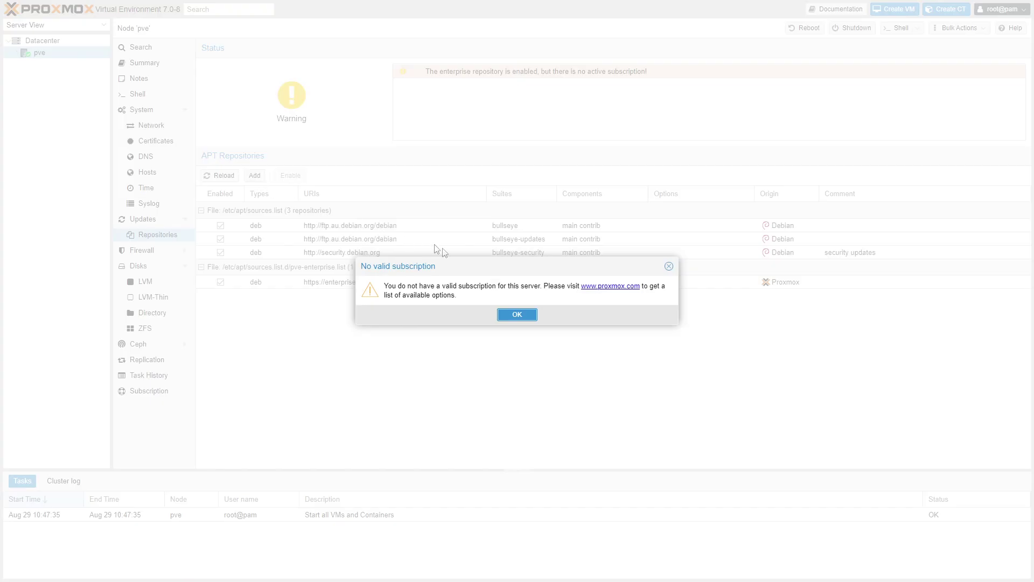
left_click(516, 315)
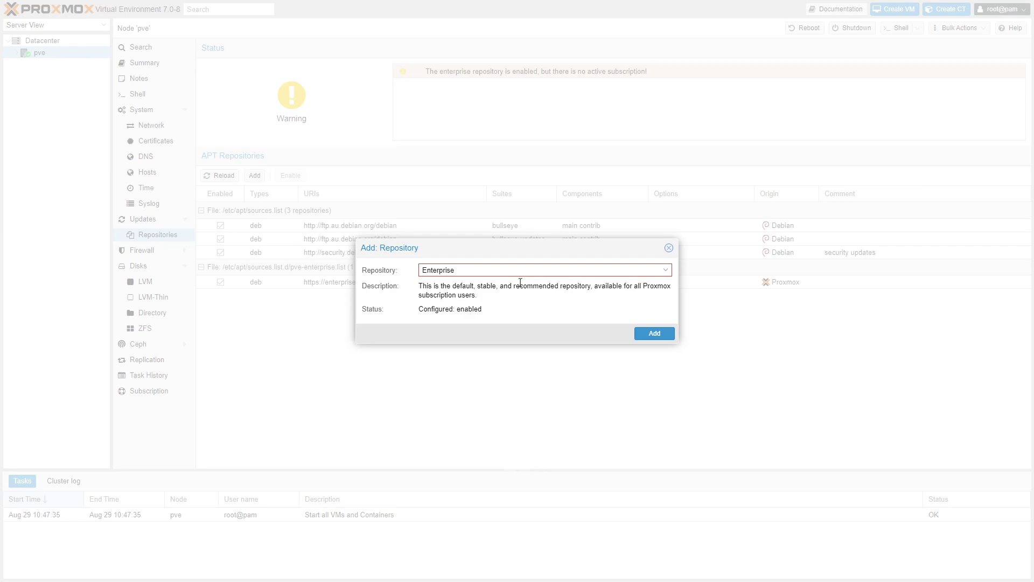
left_click(533, 271)
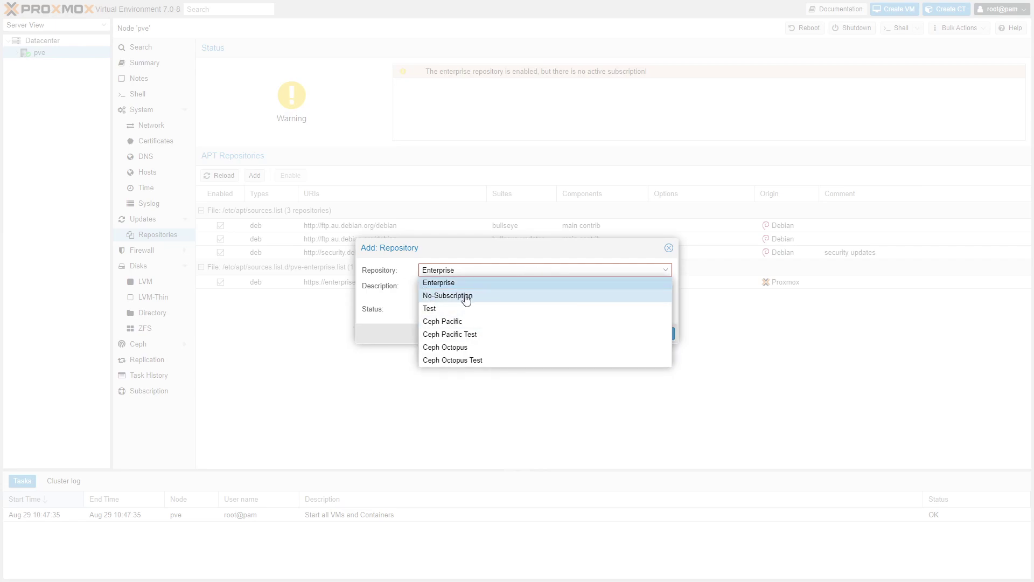
left_click(467, 295)
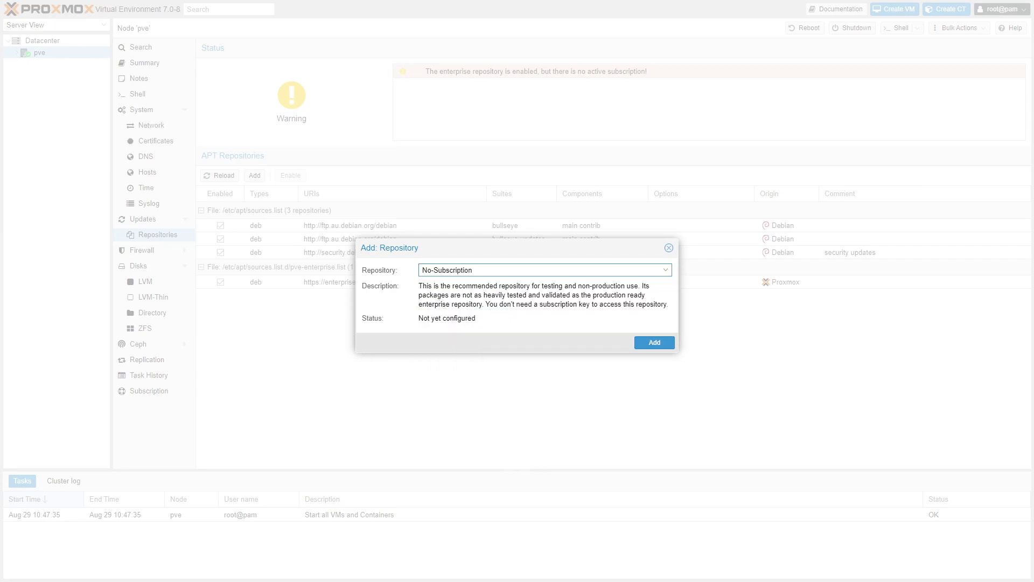
left_click(655, 343)
left_click(143, 219)
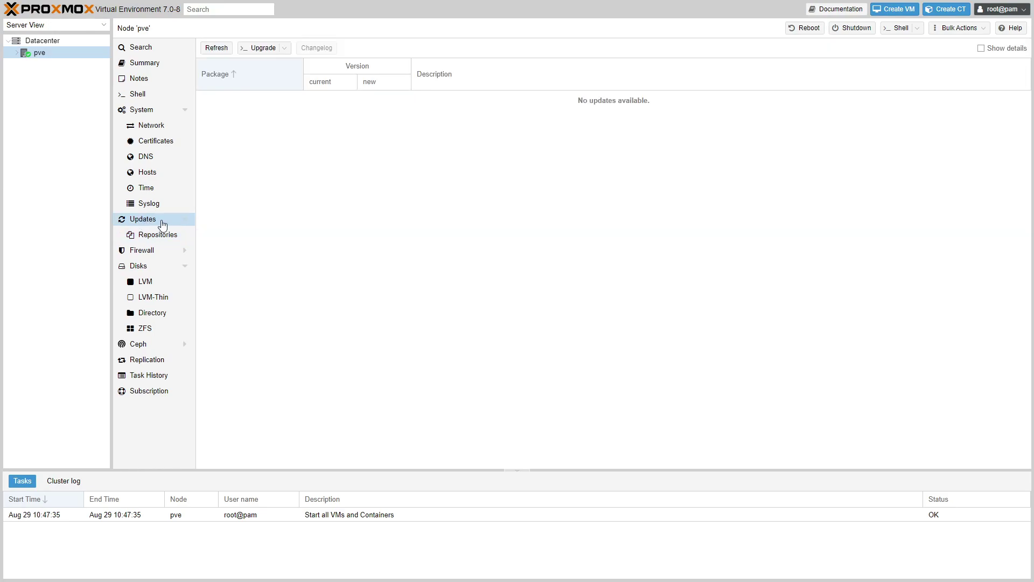
Step: Refresh the package database and check the task's output and status despite the apt-get error
left_click(217, 49)
left_click(512, 315)
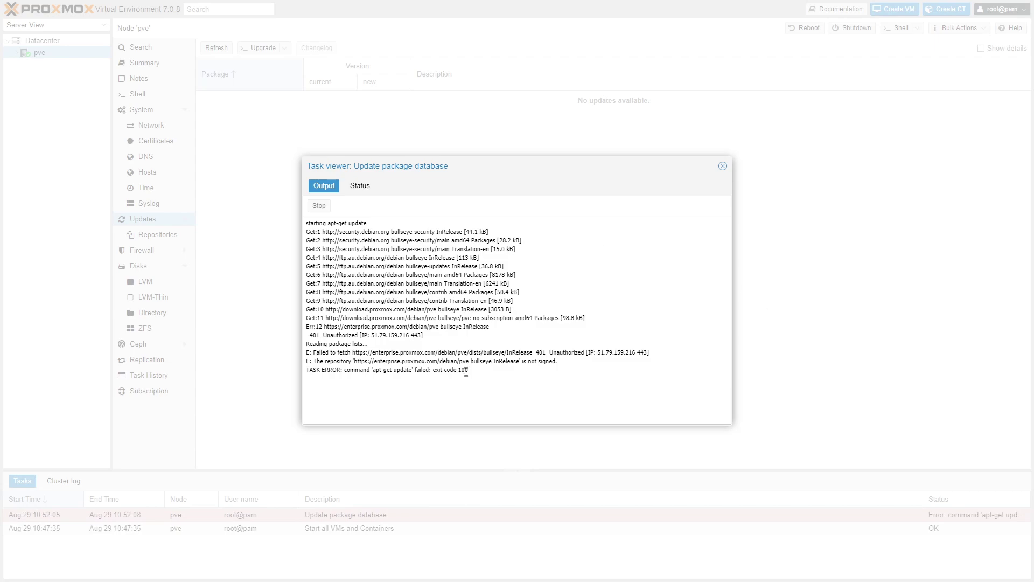
left_click_drag(465, 370, 345, 382)
left_click(345, 382)
left_click(355, 188)
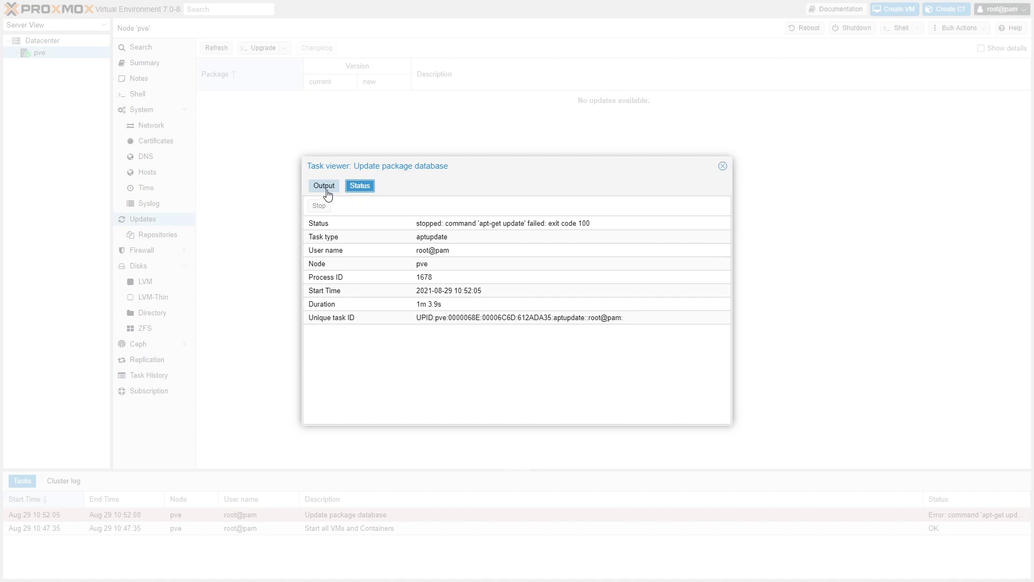
left_click(327, 192)
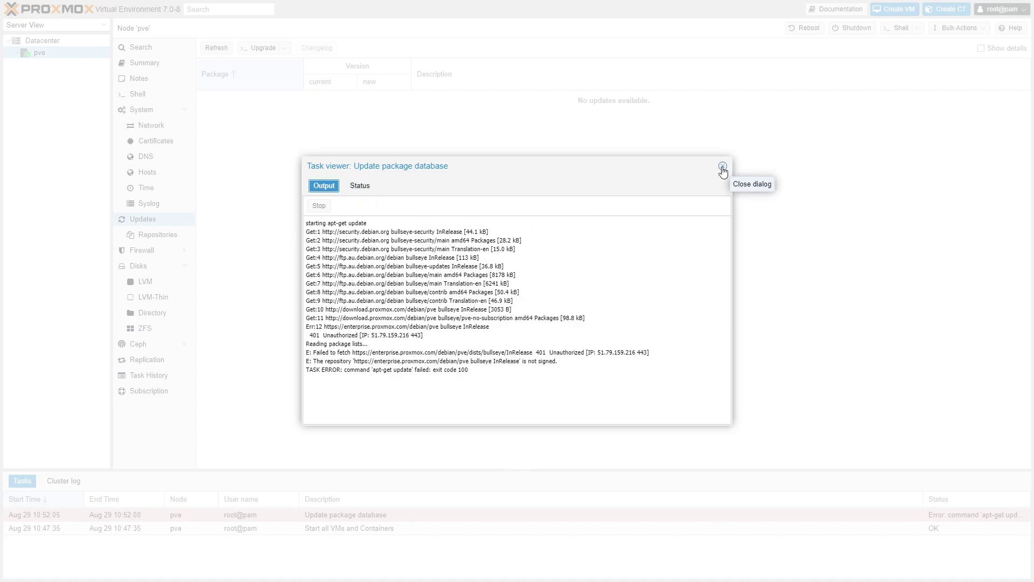
left_click(723, 167)
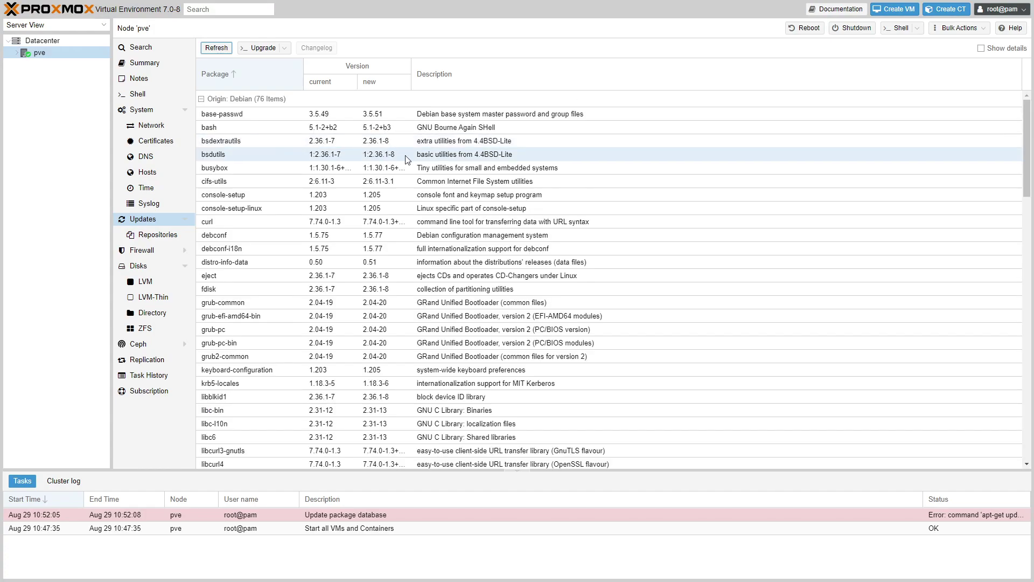
Step: Browse the pending upgrades: 76 Debian and 27 Proxmox packages
scroll(554, 218, "down", 10)
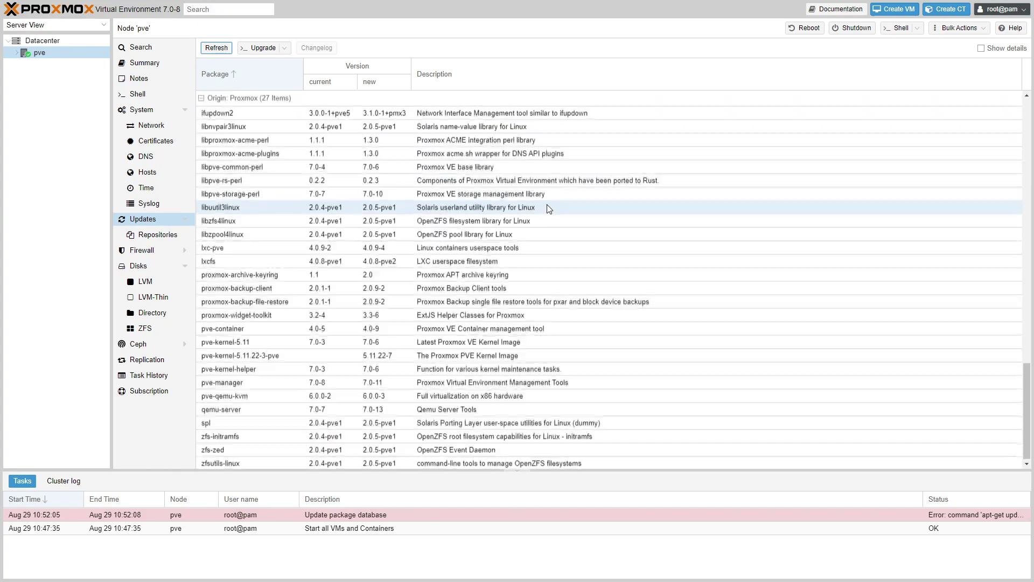
scroll(549, 210, "up", 5)
scroll(549, 209, "up", 5)
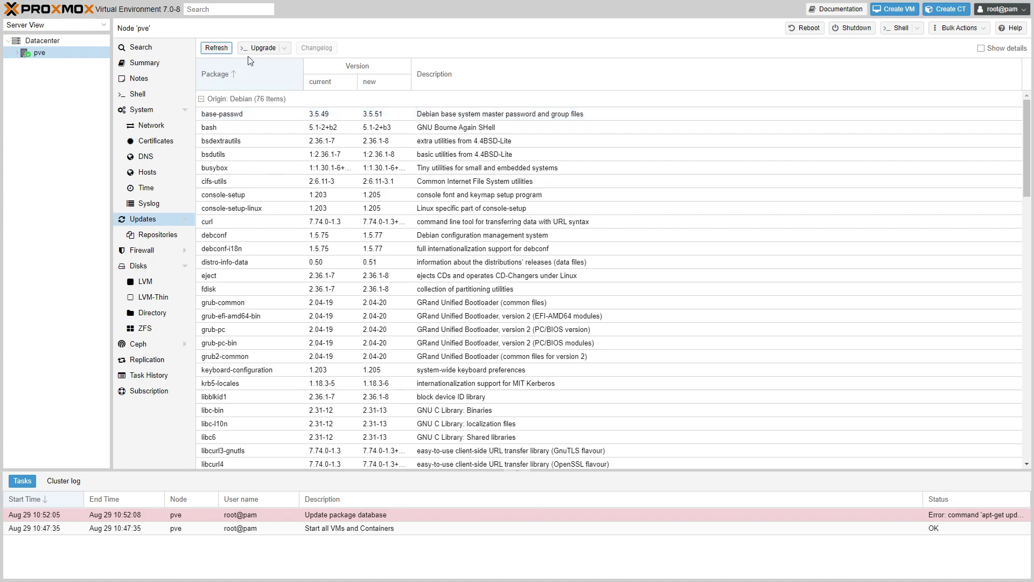
left_click(284, 48)
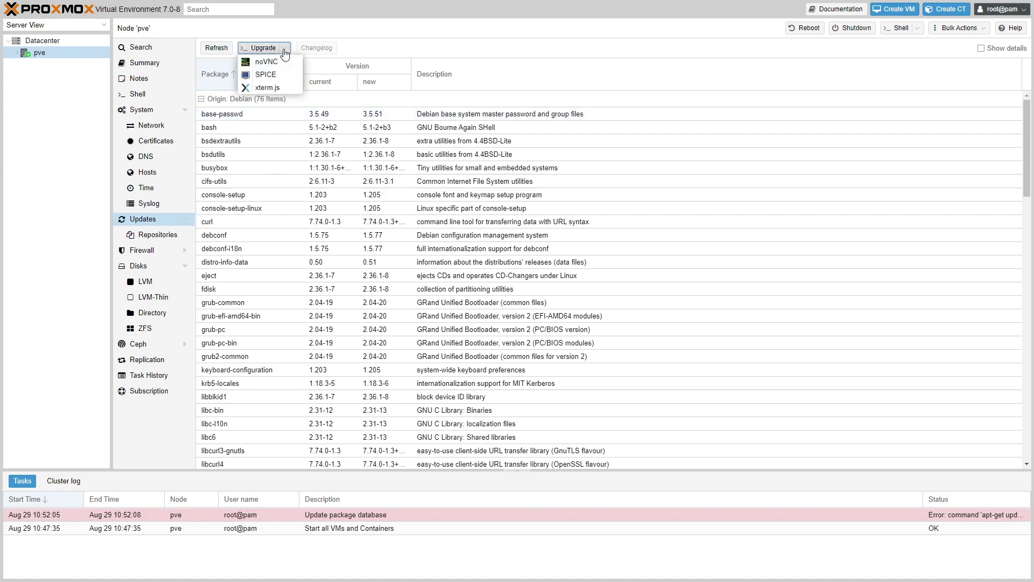
Step: Run the upgrade in an xterm.js console, confirming with Y and keeping UTF-8 and English (US)
left_click(264, 52)
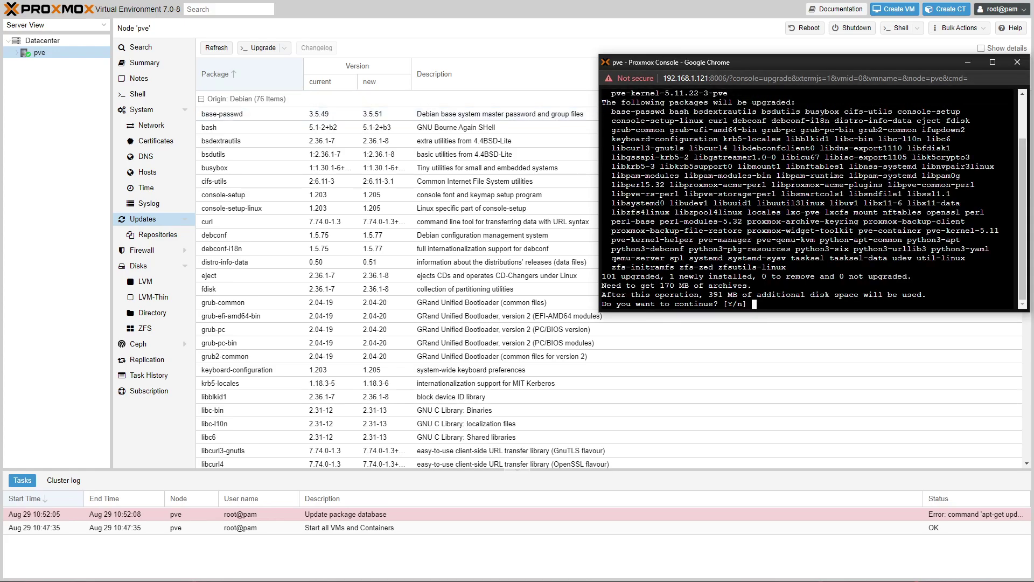
type("Y")
key("Return")
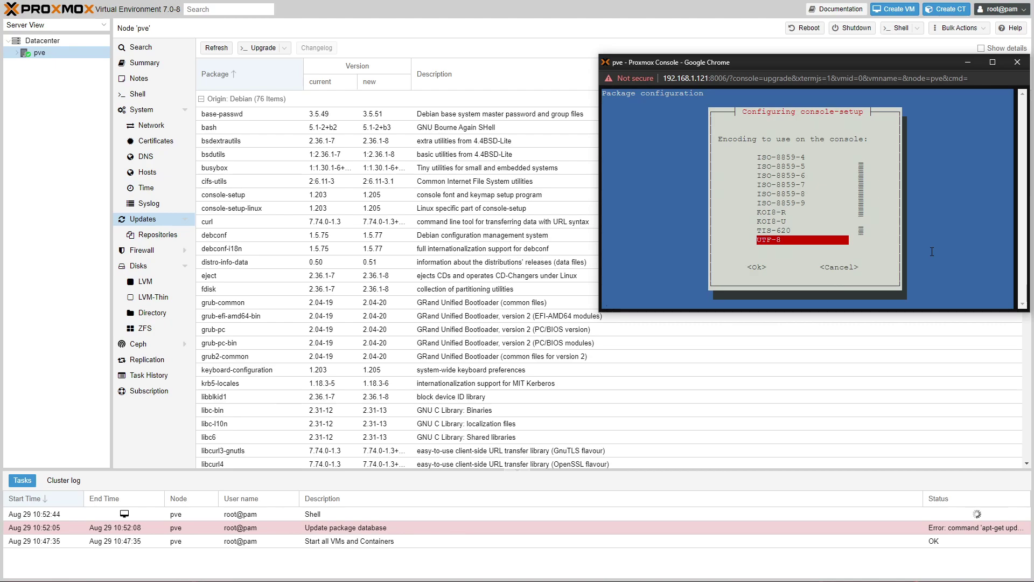
left_click_drag(810, 66, 561, 143)
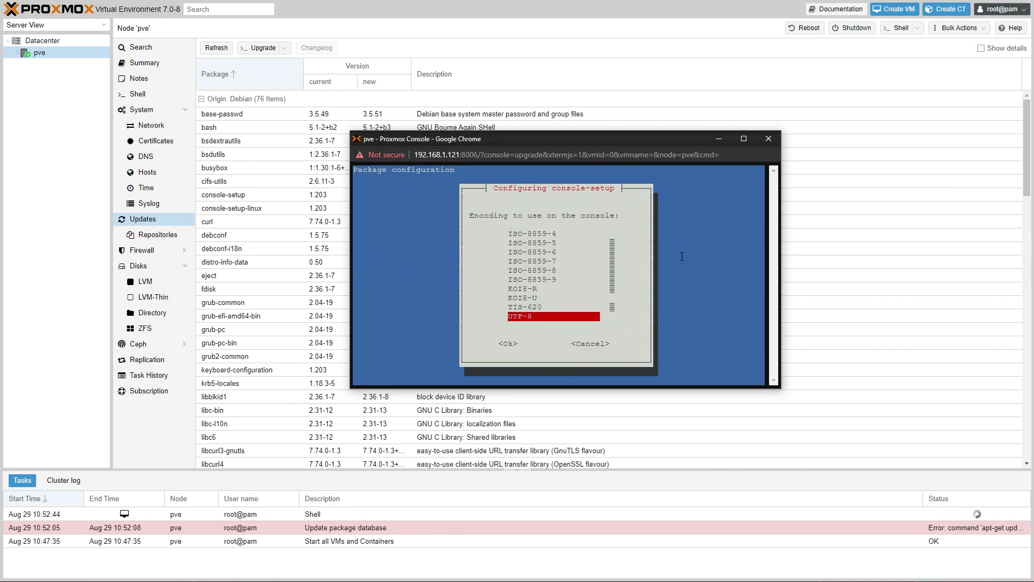
key("Return")
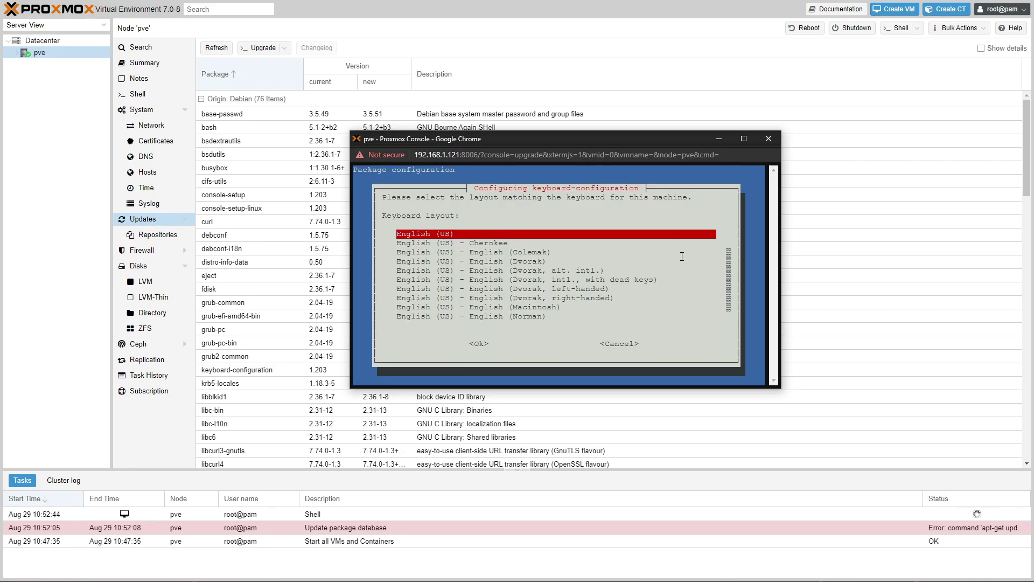
key("Return")
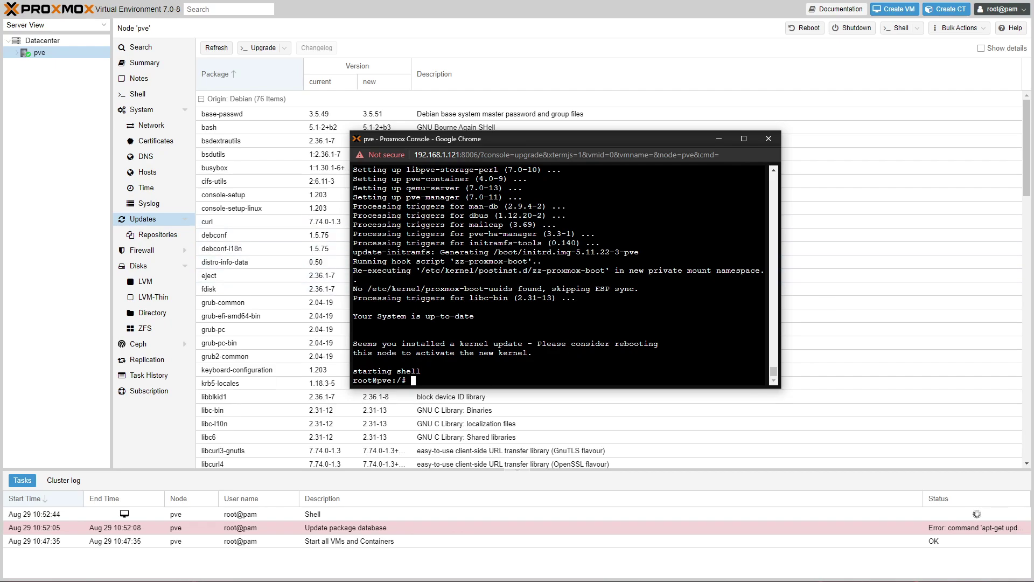
Step: Close the finished upgrade console and refresh the package database to confirm no updates remain
left_click(767, 140)
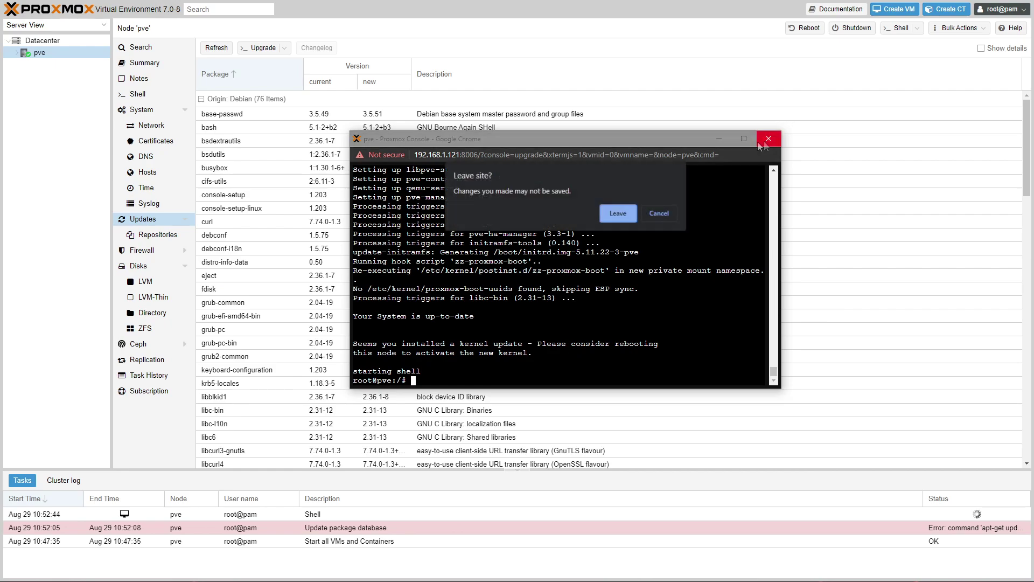
left_click(555, 212)
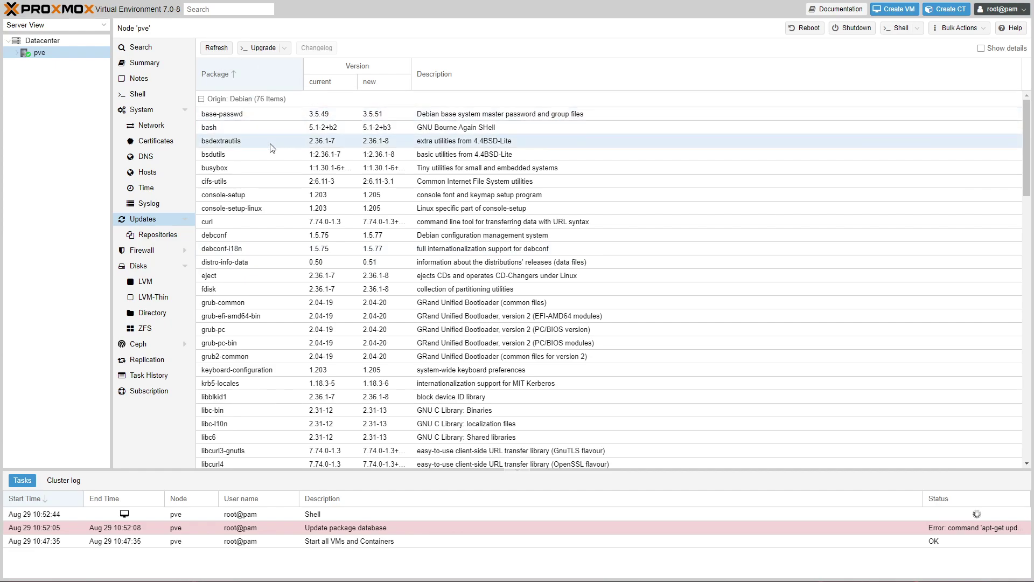
left_click(216, 49)
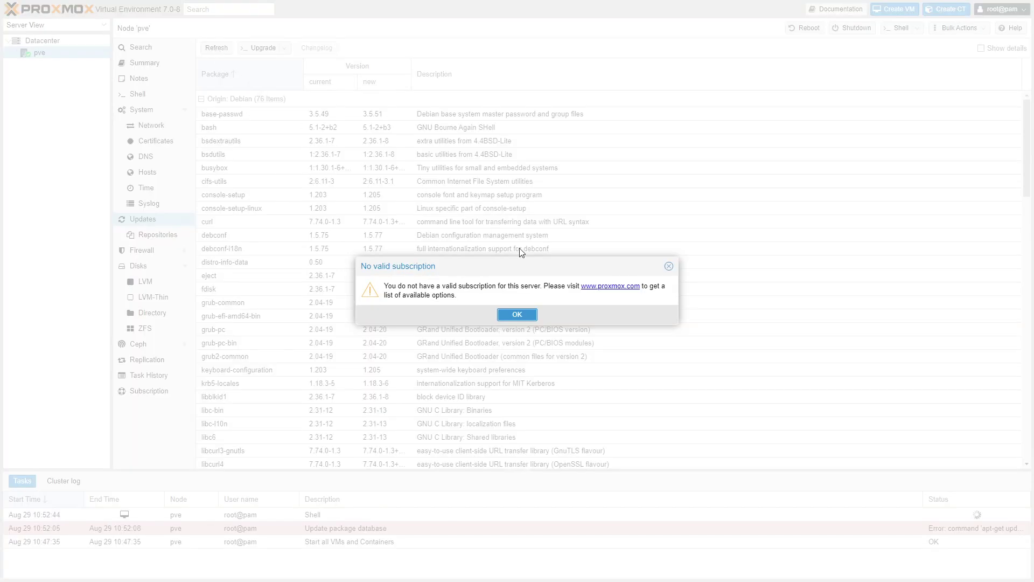
left_click(520, 316)
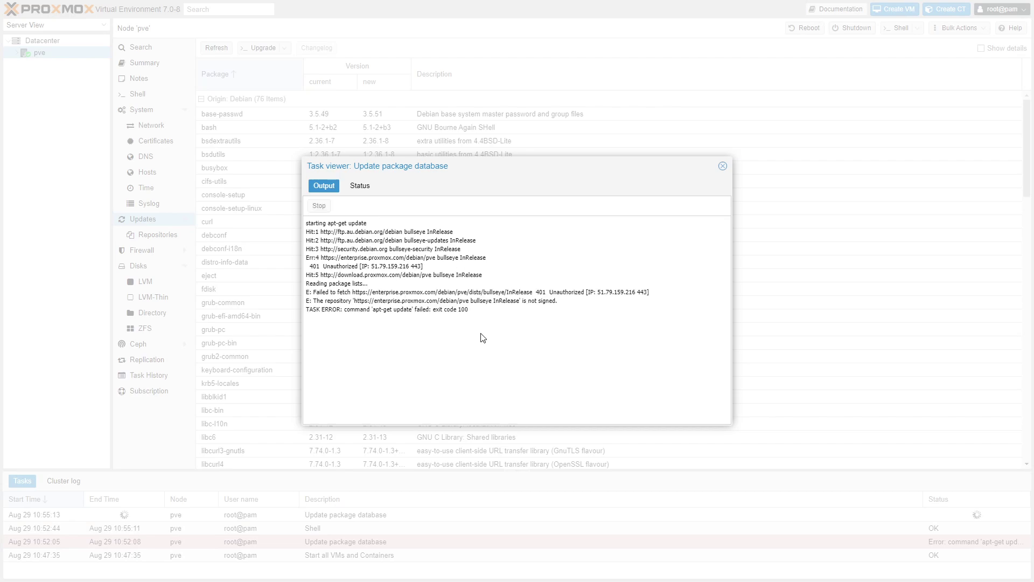
left_click(722, 167)
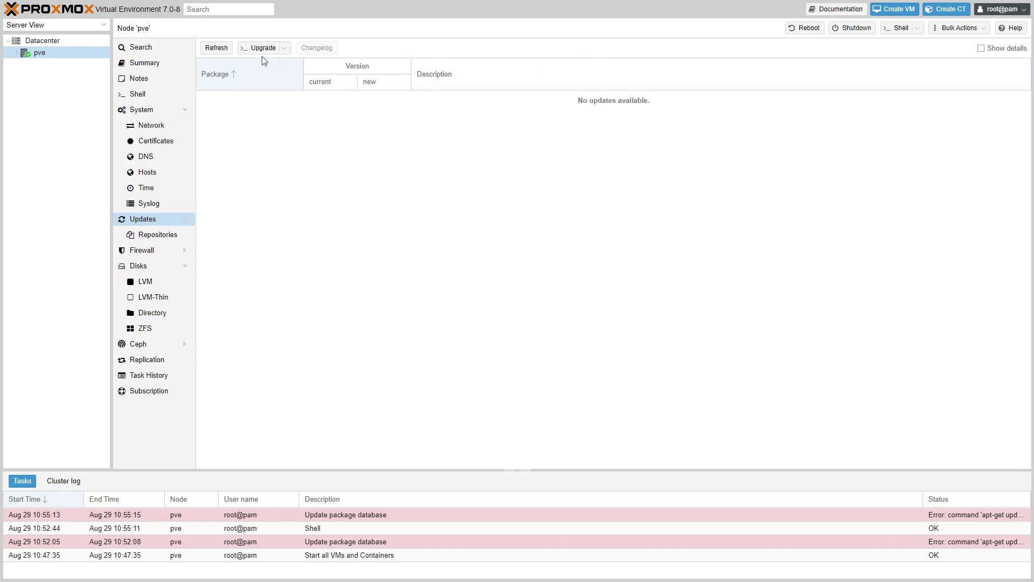
Step: Show the pve node's Summary page with its CPU, load, memory and network charts
left_click(162, 68)
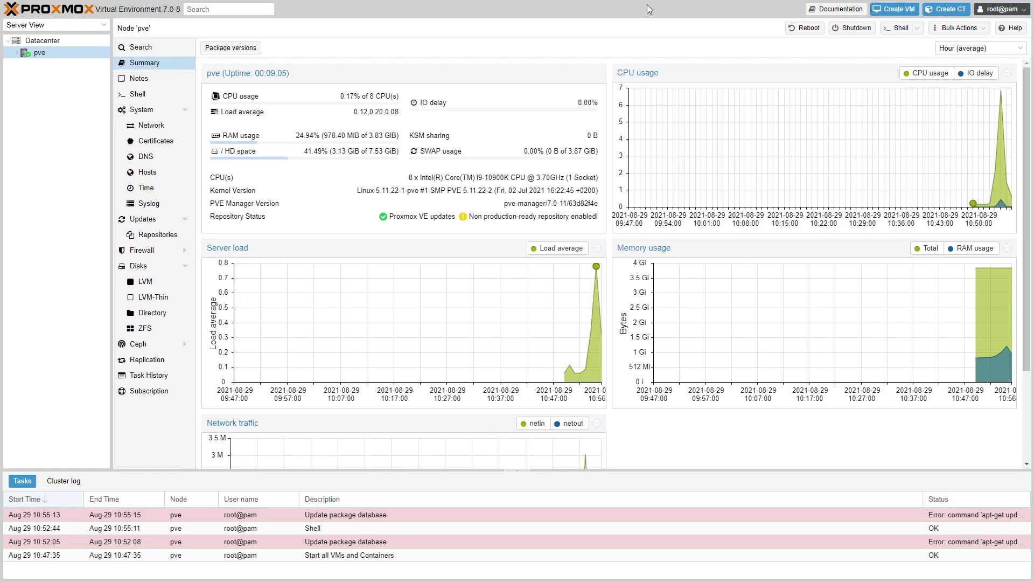
Step: Look over the summary usage charts, then list the node's disks, including unused /dev/sdb, /dev/sdc and /dev/sdd
mouse_move(596, 277)
scroll(816, 323, "down", 3)
scroll(585, 302, "up", 3)
mouse_move(981, 268)
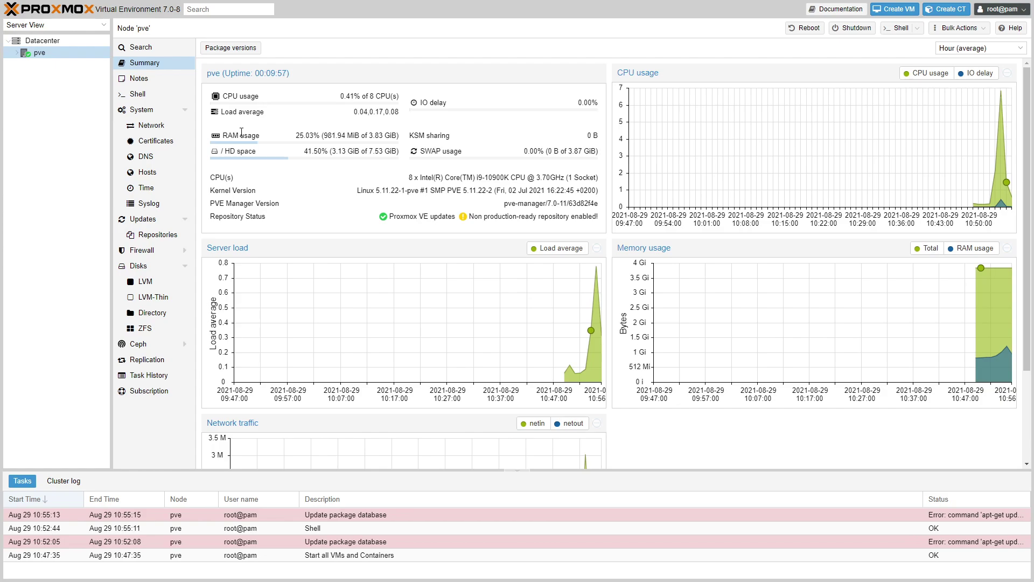
left_click(154, 272)
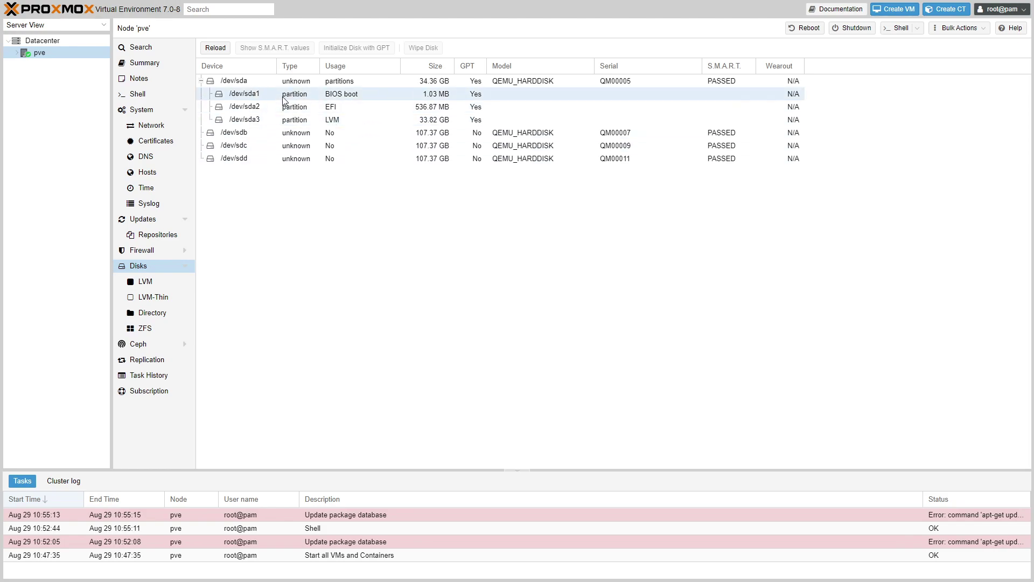
Step: Step through the unused 107.37 GB disks /dev/sdb, /dev/sdc and /dev/sdd in the disk list
left_click(284, 135)
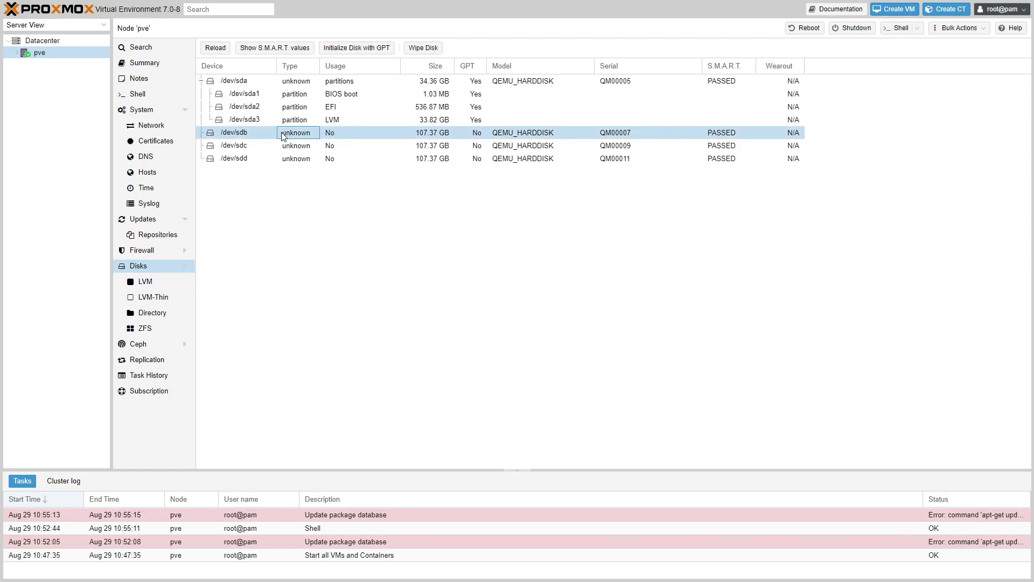
key("Down")
key("Down")
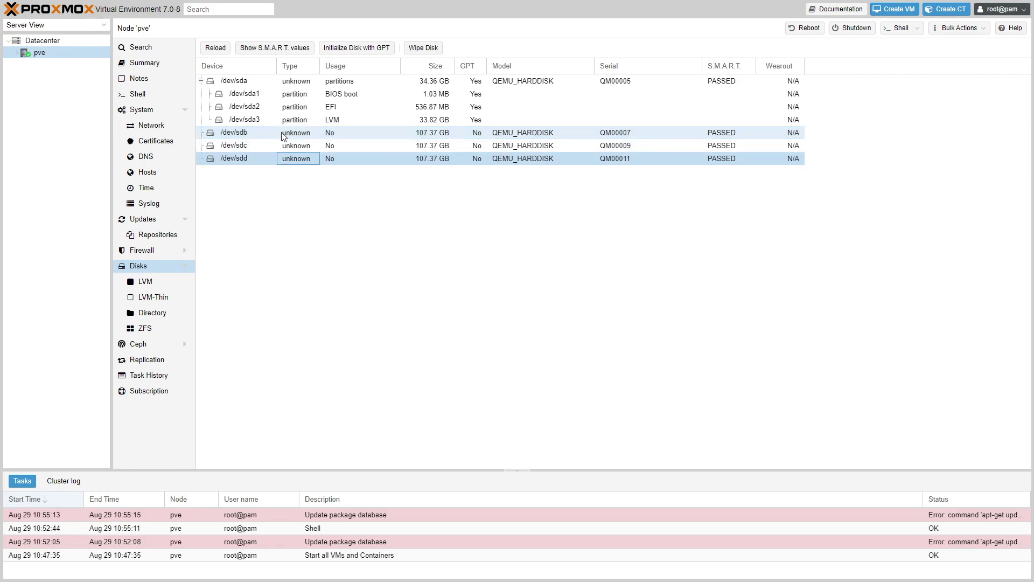
key("Up")
key("Up")
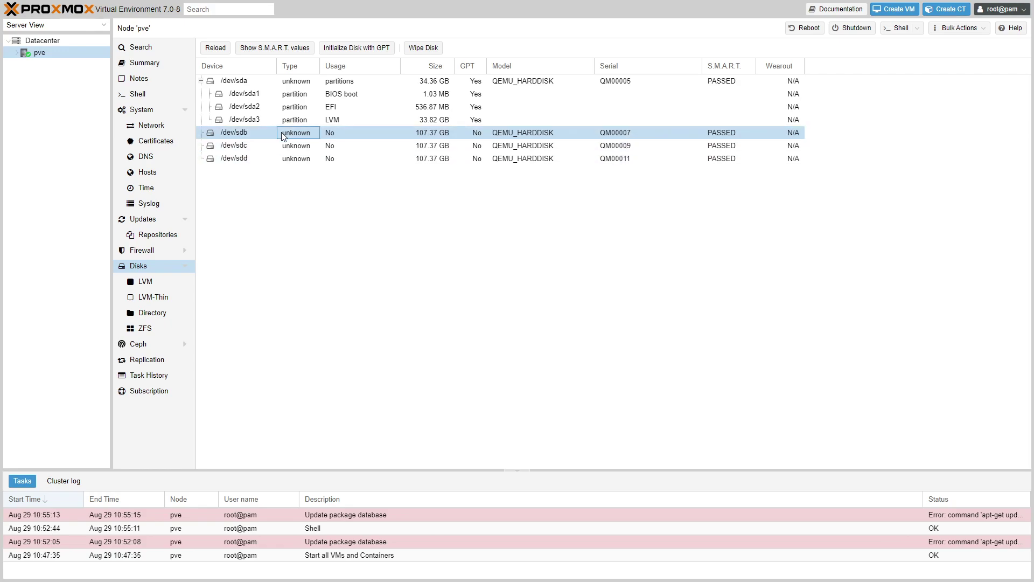
key("Down")
key("Down")
key("Up")
key("Up")
key("Down")
key("Down")
key("Up")
key("Up")
key("Down")
key("Down")
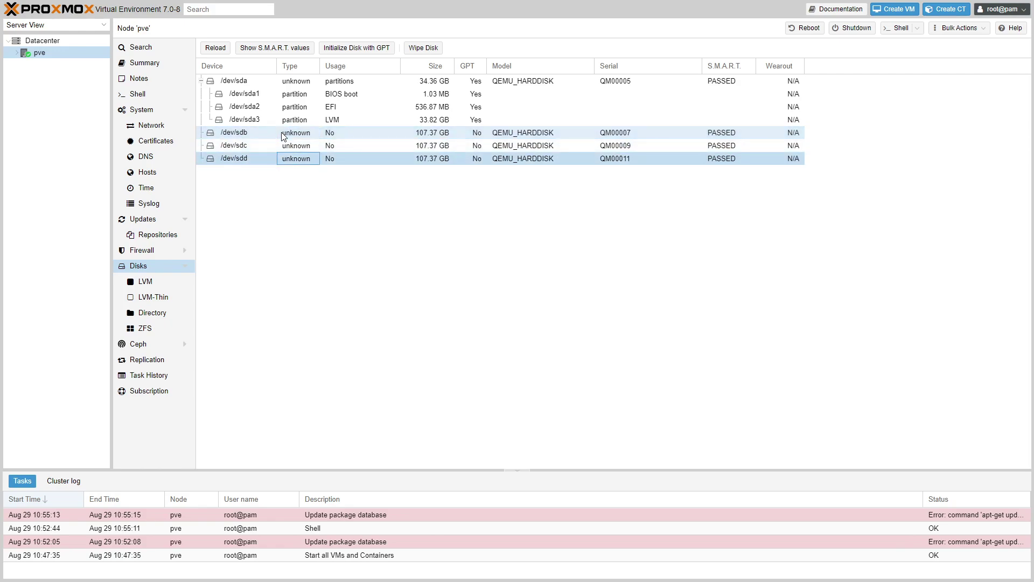
key("Up")
key("Up")
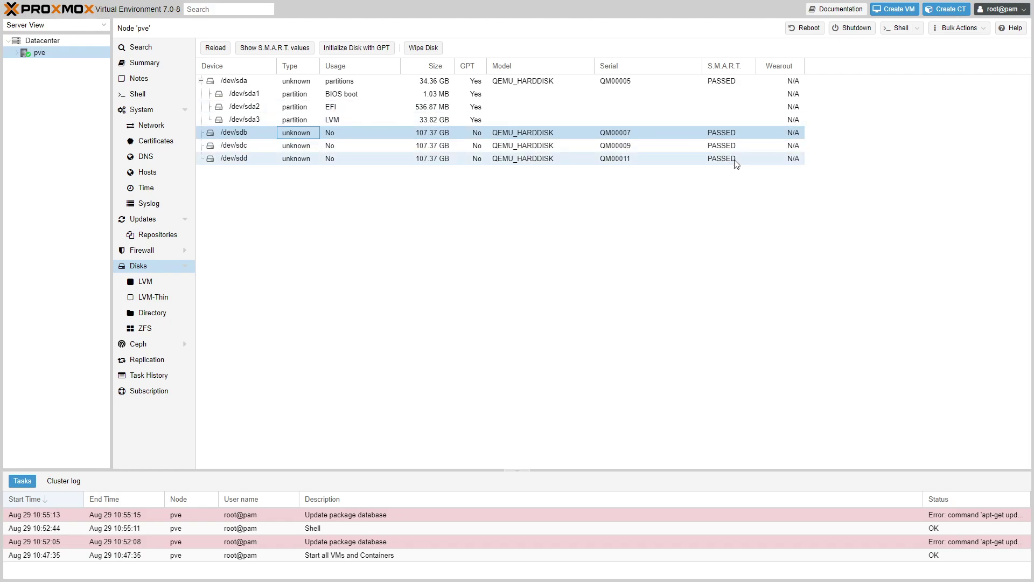
right_click(231, 137)
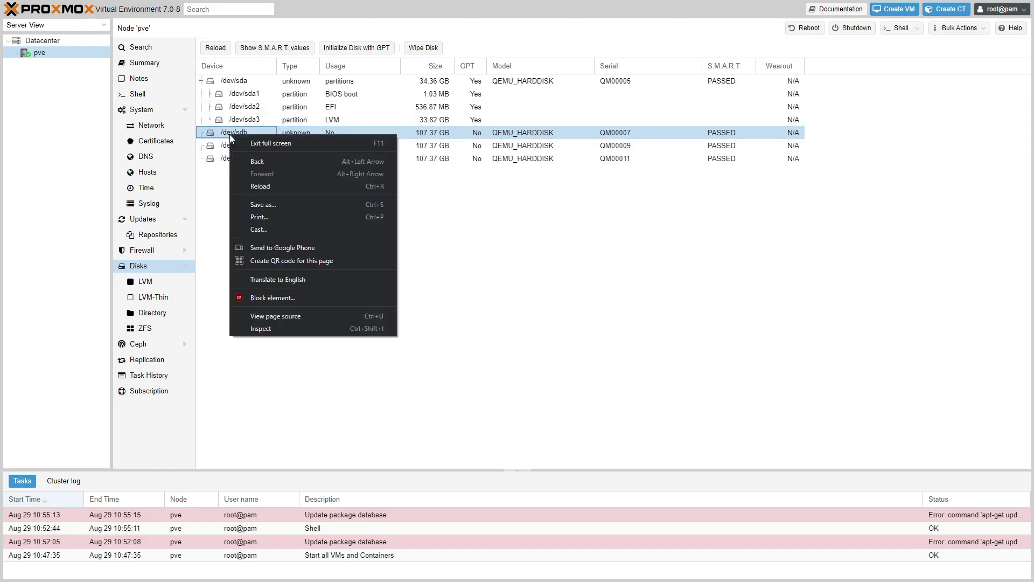
left_click(542, 230)
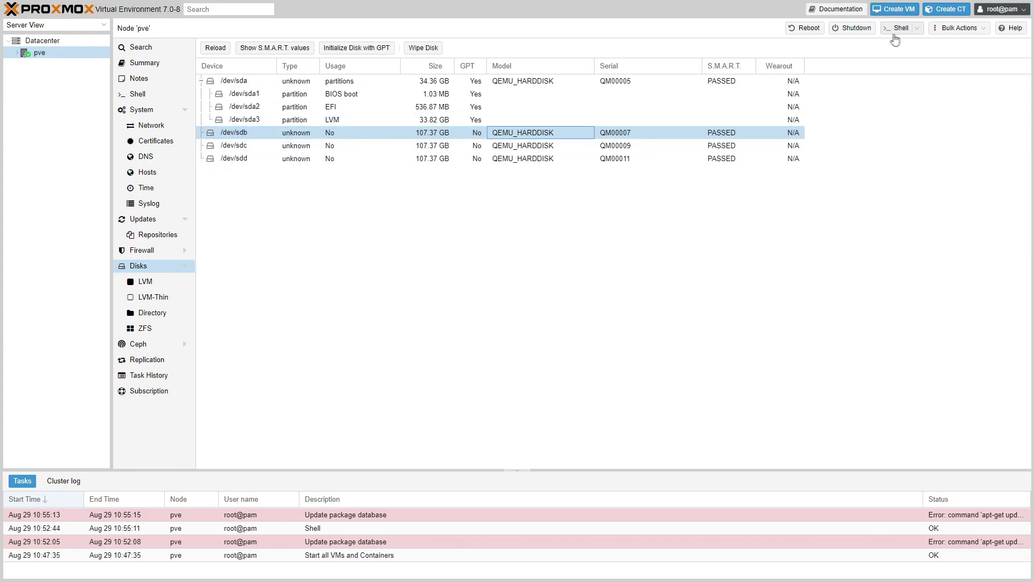
left_click(900, 16)
Step: Browse the LVM, LVM-Thin, Directory and empty ZFS pages, then bring up Create: ZFS
left_click(145, 329)
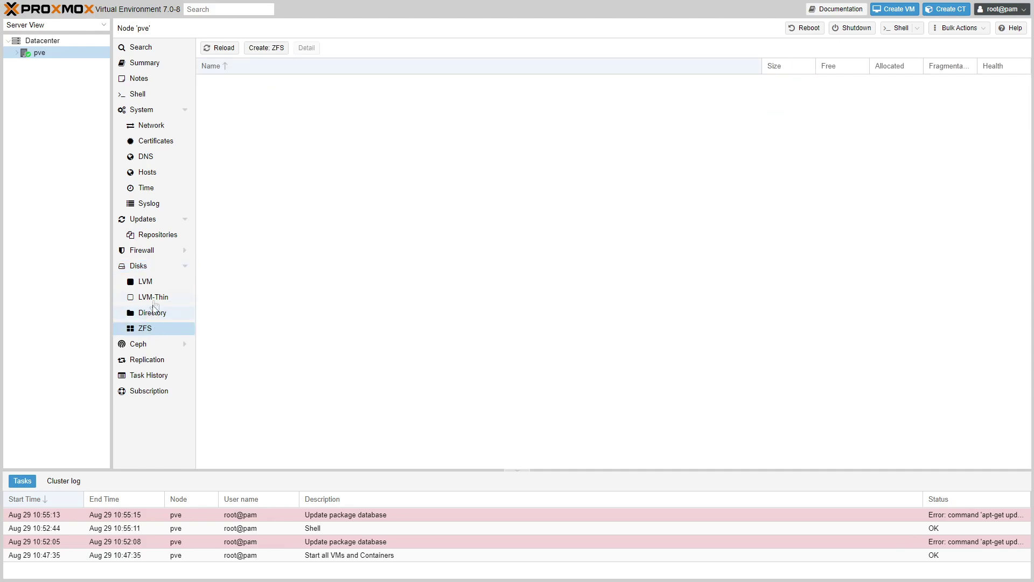
left_click(161, 266)
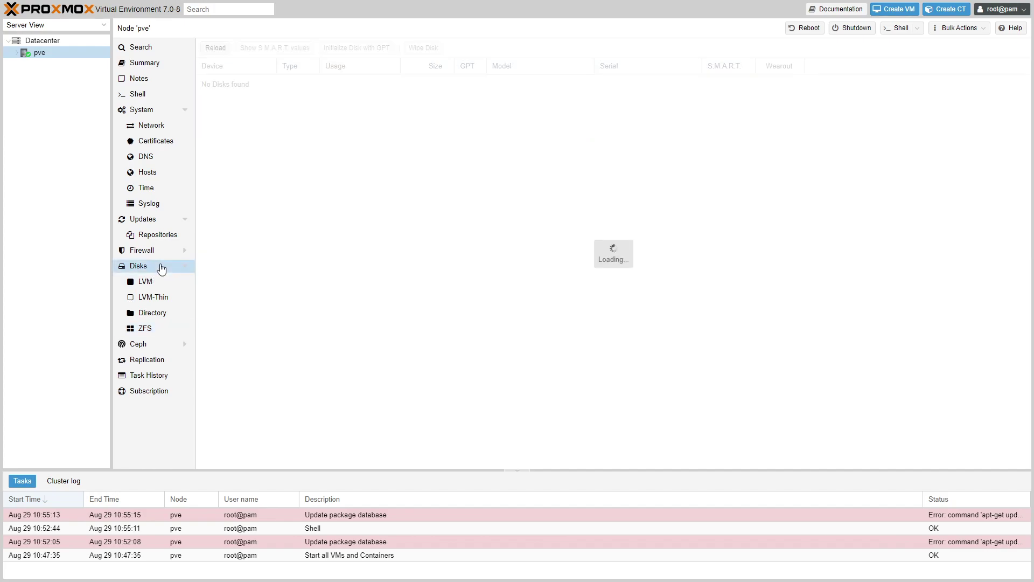
left_click(161, 335)
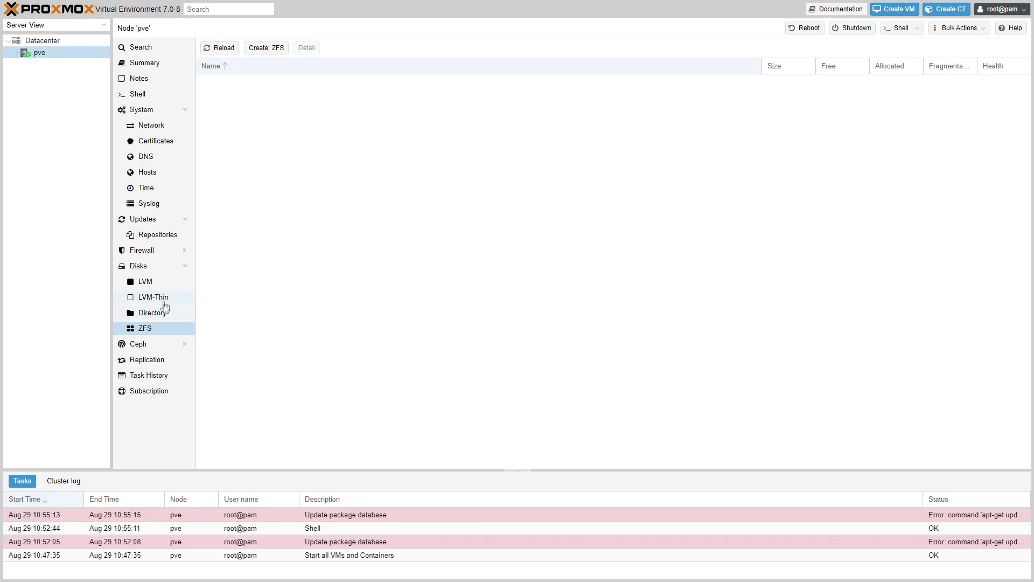
left_click(161, 281)
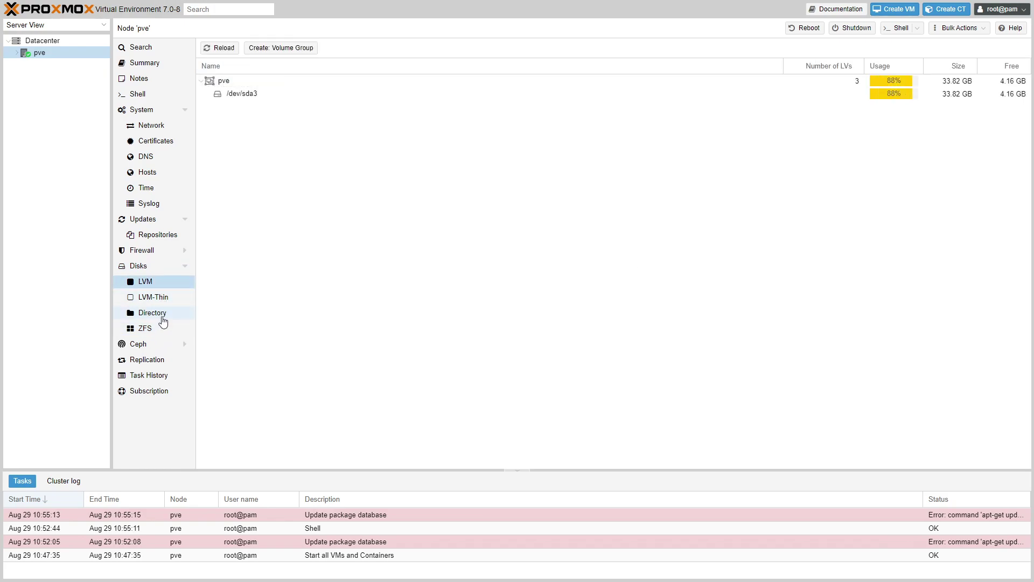
left_click(162, 322)
left_click(165, 298)
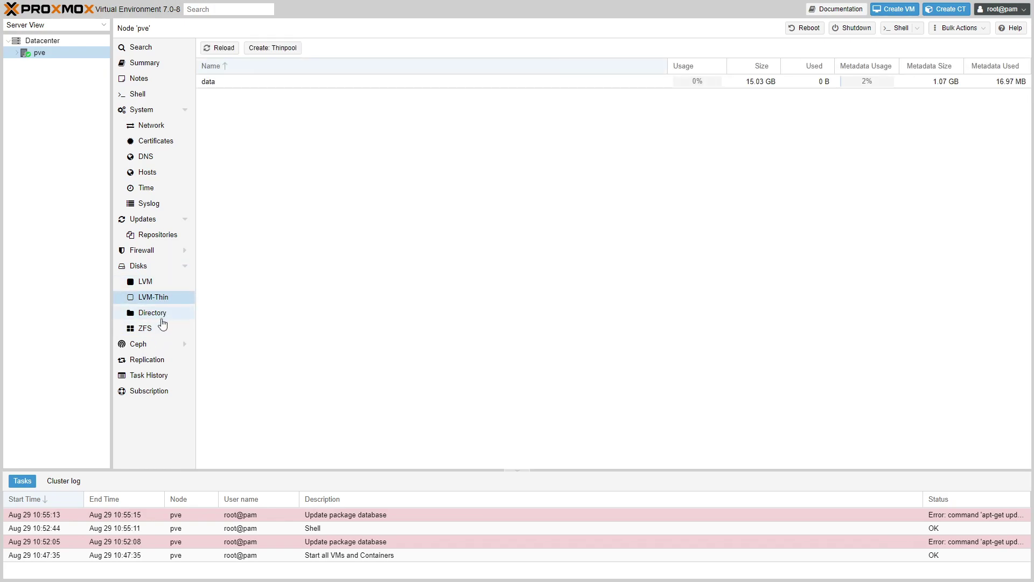
left_click(160, 326)
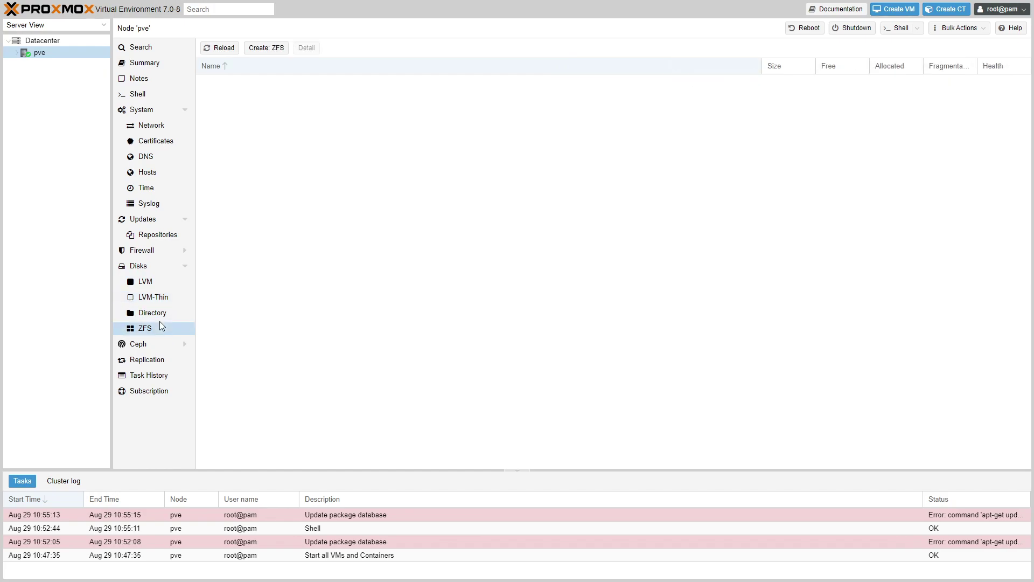
left_click(162, 270)
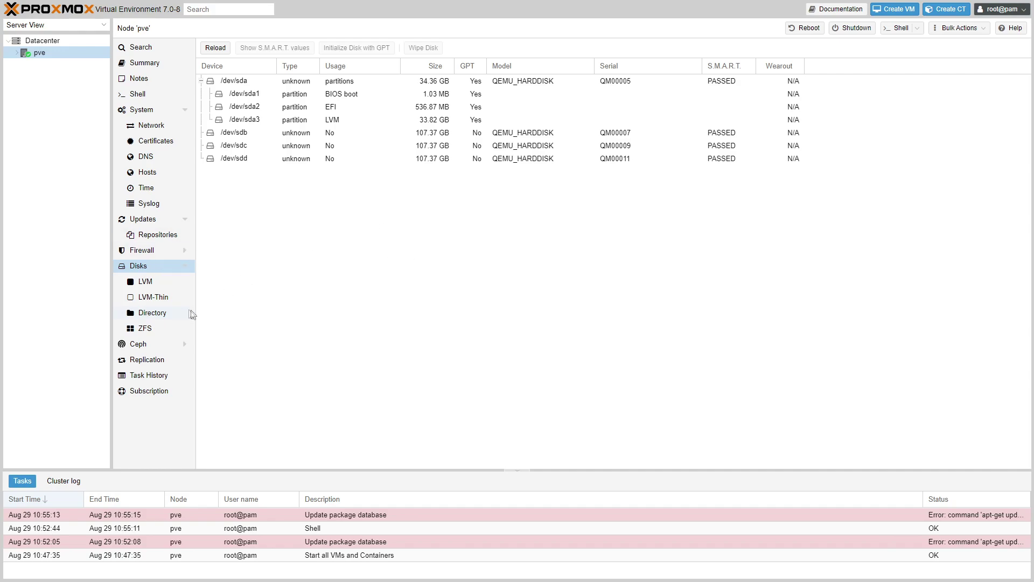
left_click(148, 333)
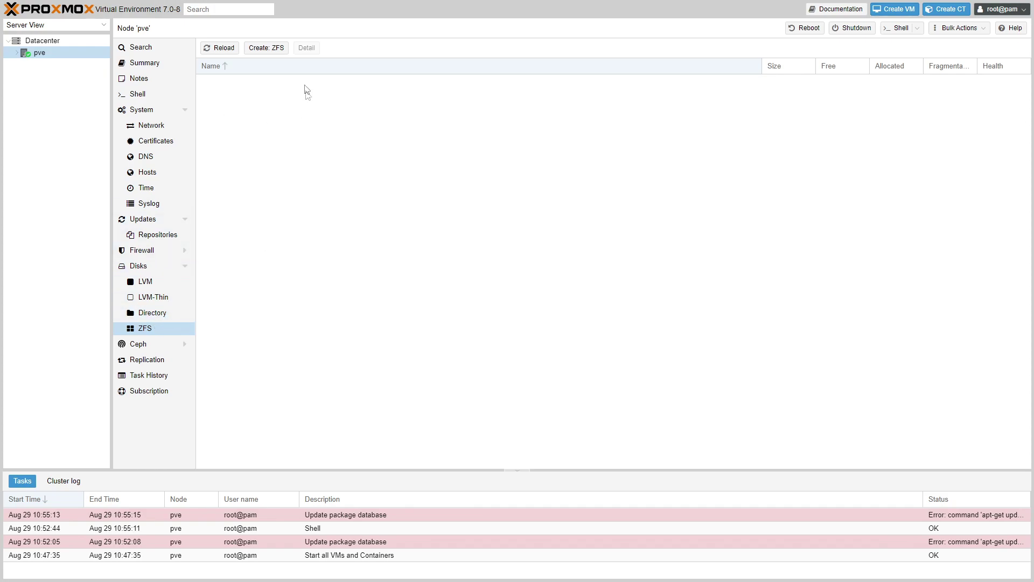
left_click(266, 49)
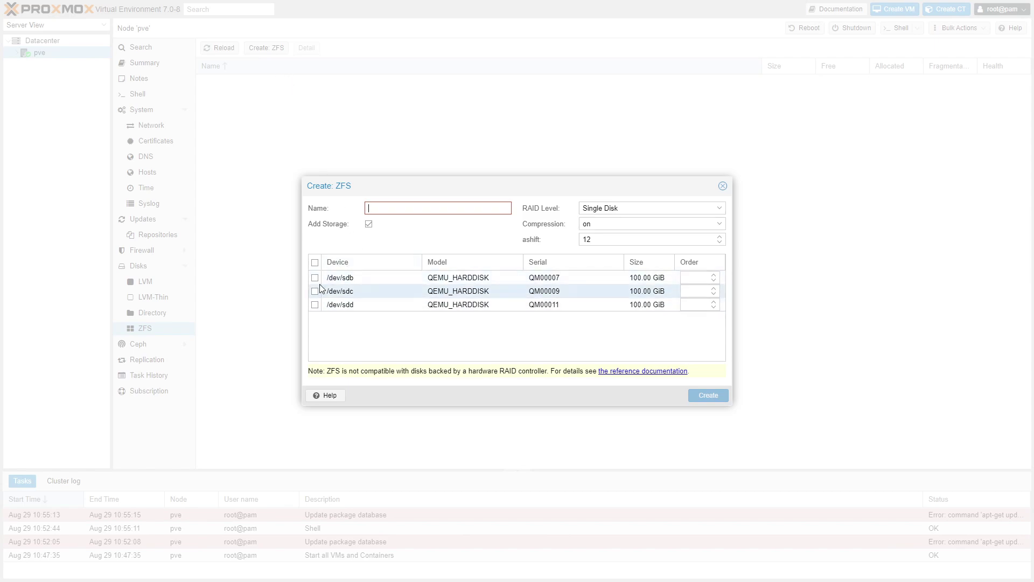
Step: Include all three disks, choose RAID level RAIDZ, and name the pool 'ZFS ARRAY'
left_click(315, 263)
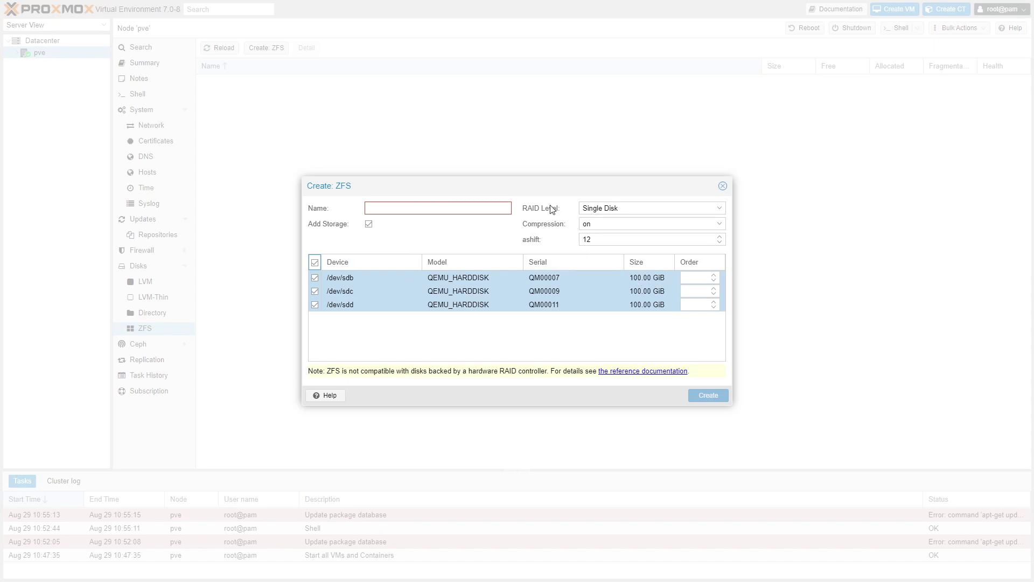
left_click(725, 211)
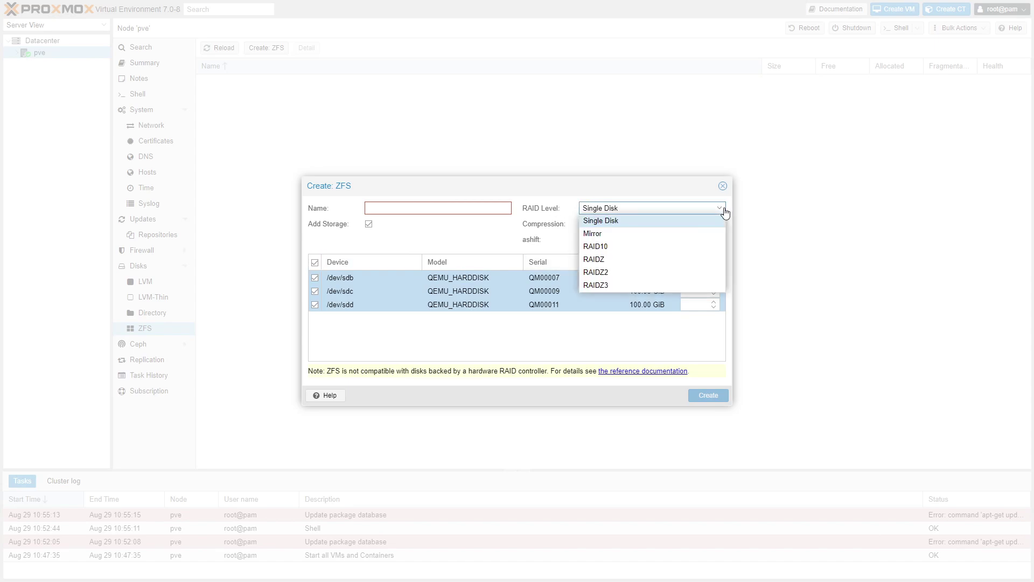
left_click(638, 262)
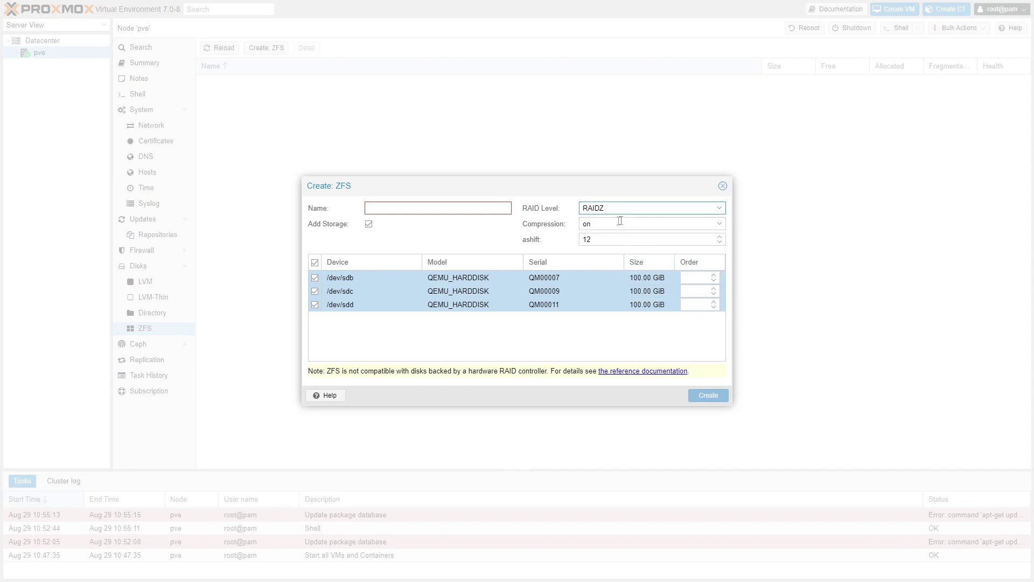
left_click(462, 214)
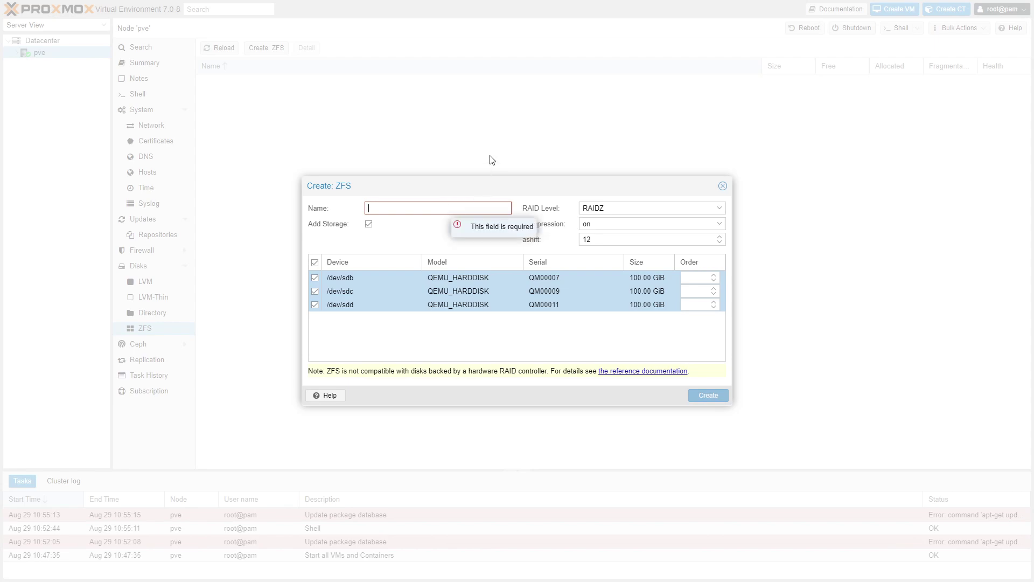
type("ZFS A")
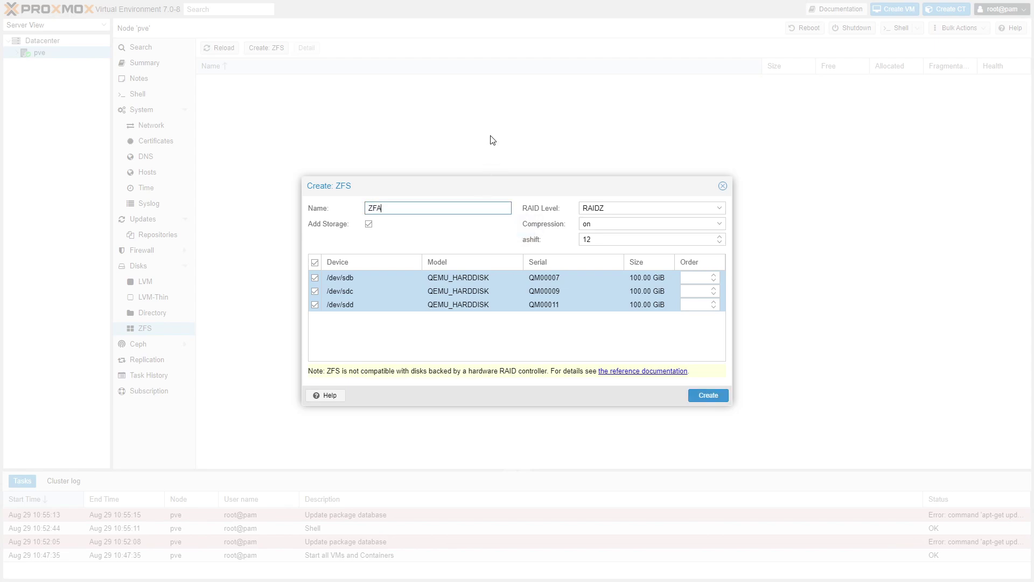
type("RRAY")
left_click(456, 348)
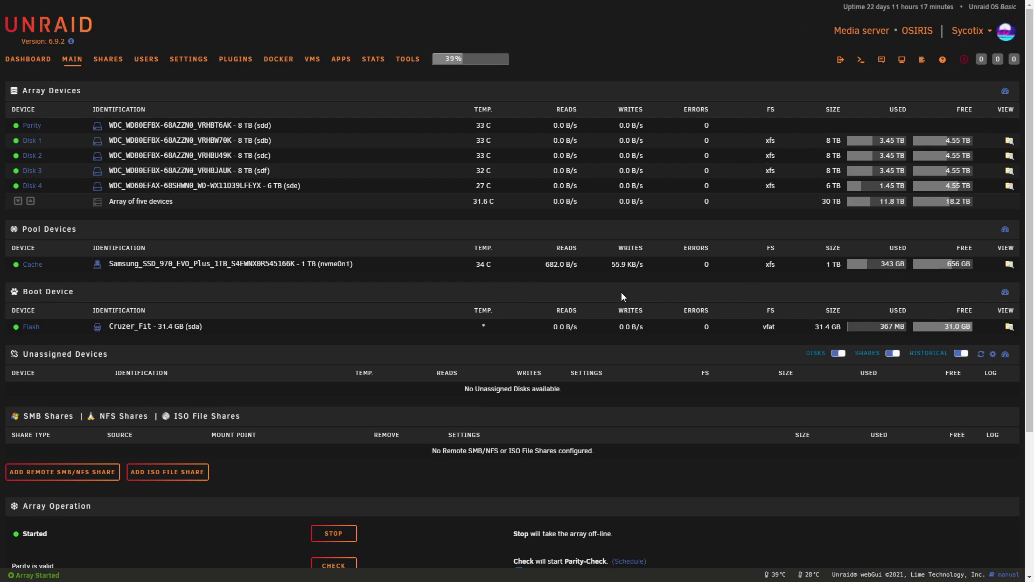
Step: Switch from the Unraid page back to the Proxmox browser tab in full screen
key("F11")
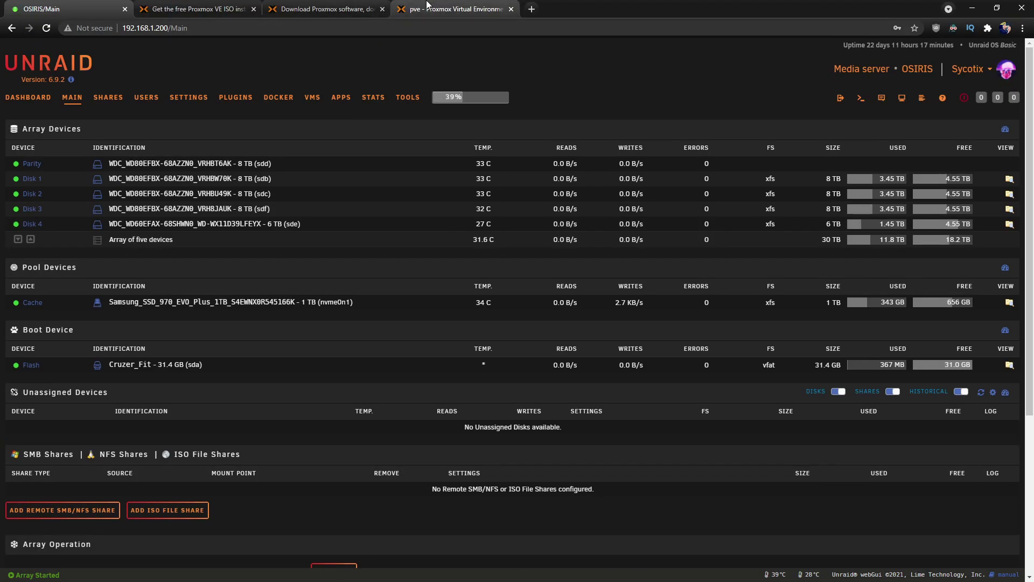
left_click(458, 9)
key("F11")
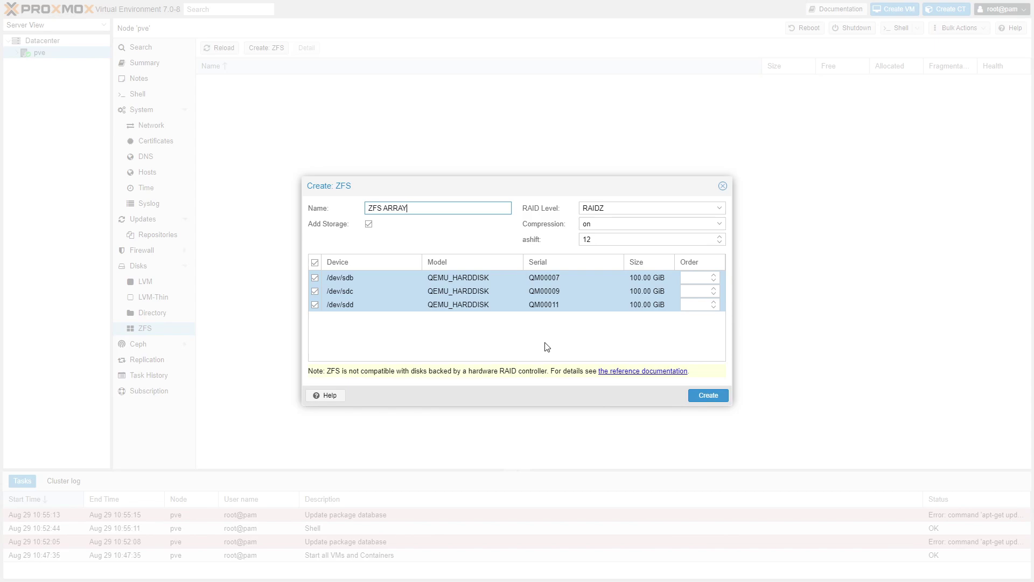
Step: Give /dev/sdb, /dev/sdc and /dev/sdd order values 1, 2 and 3, and attempt to create the pool
left_click(714, 276)
left_click(714, 289)
left_click(714, 302)
key("BackSpace")
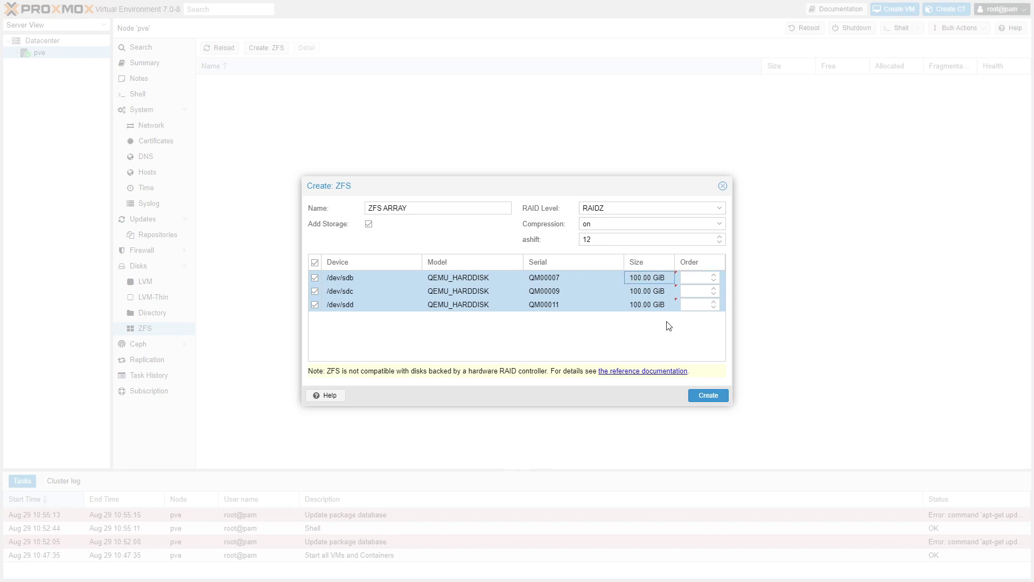
left_click(690, 278)
left_click(714, 276)
double_click(714, 289)
left_click(713, 303)
left_click(704, 325)
left_click(723, 383)
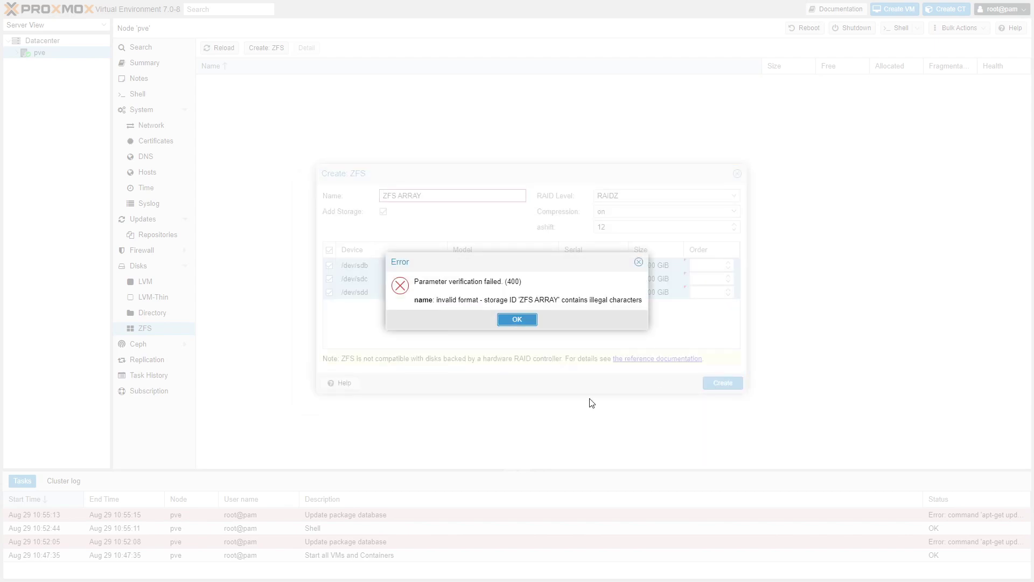
Step: After the illegal-characters error, rename the pool to ZFS_ARRAY and create it
left_click(517, 319)
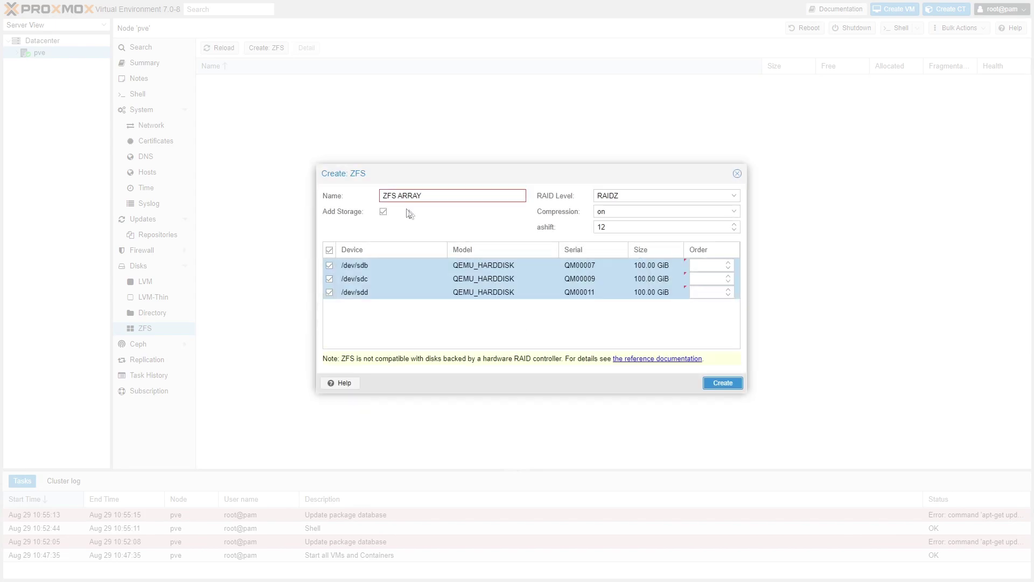
left_click(400, 196)
key("BackSpace")
type("_")
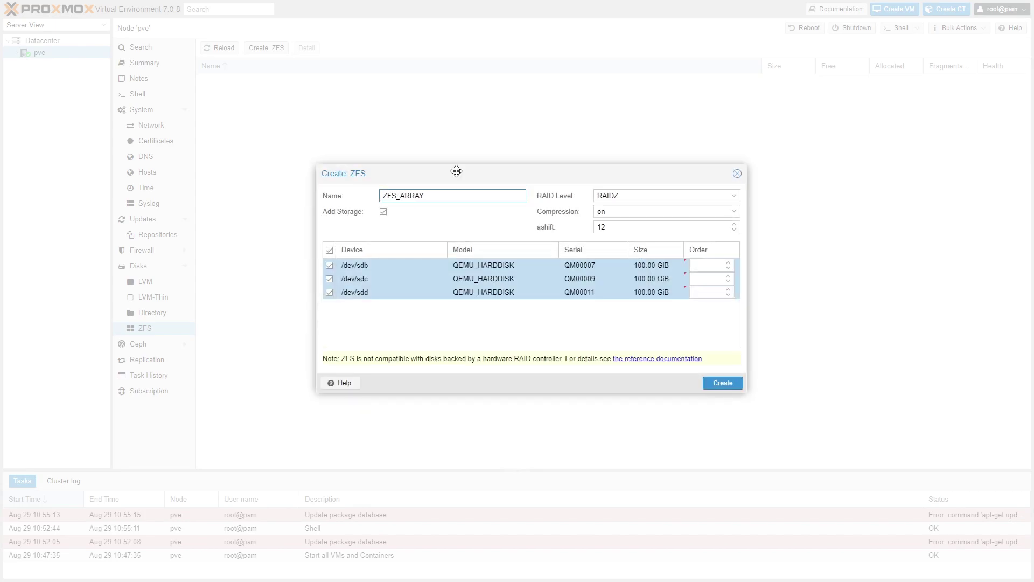
left_click(727, 384)
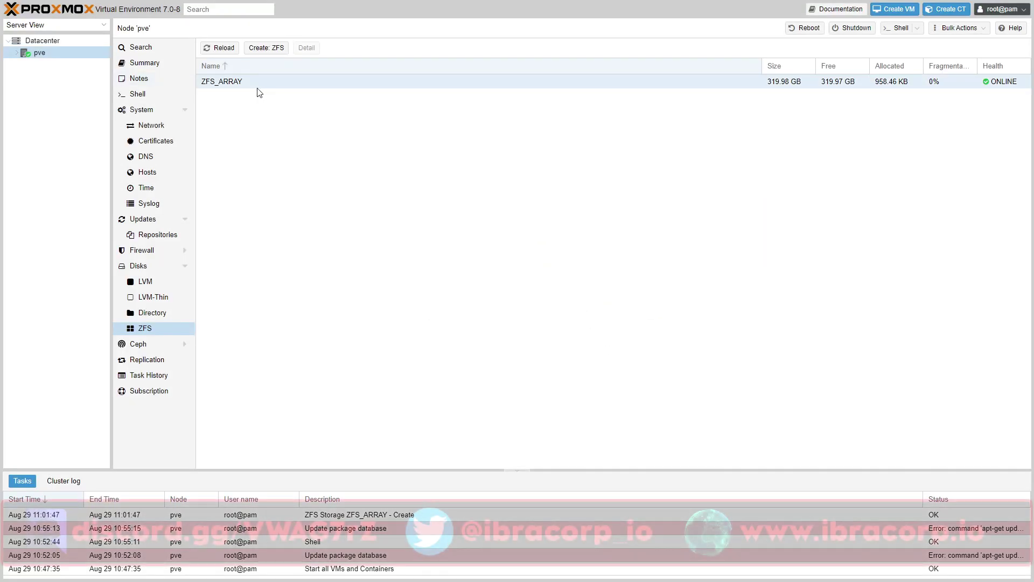
Step: Select the ONLINE ZFS_ARRAY pool, then show the node's empty Directory storage list
left_click(225, 85)
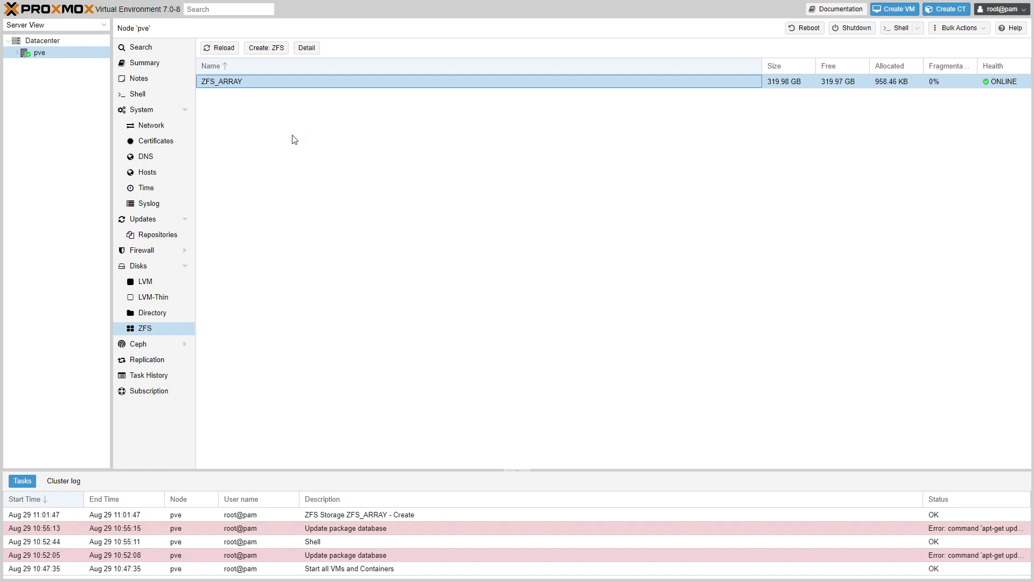
left_click(162, 317)
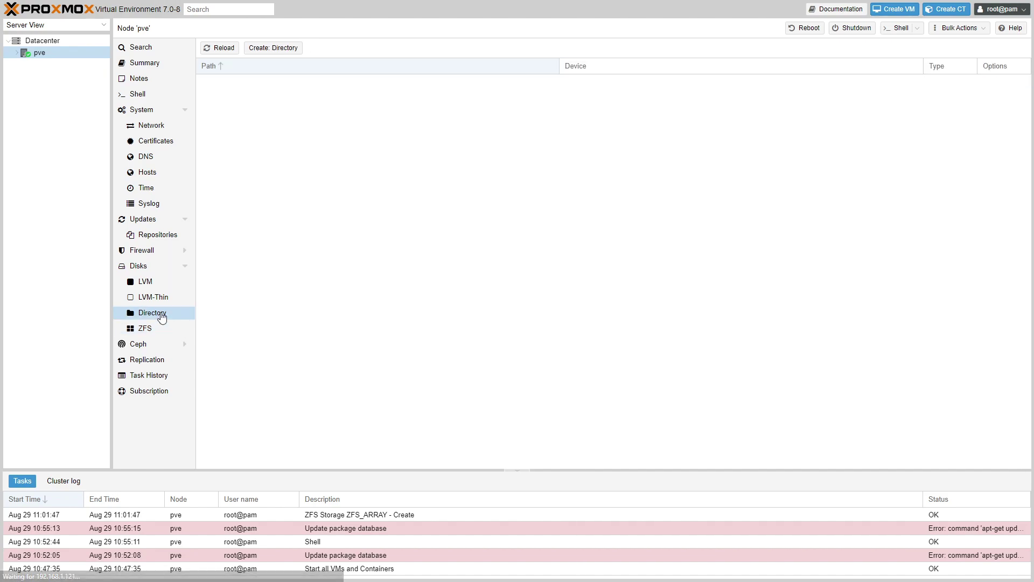
Step: Try a new Directory storage with xfs, find no unused disk available, and cancel it
left_click(264, 52)
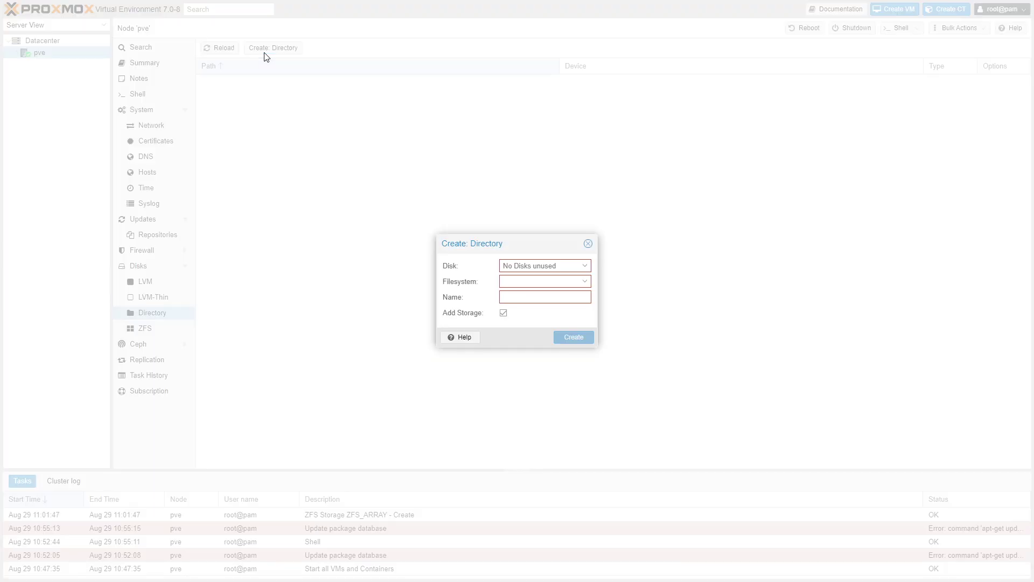
left_click(587, 266)
left_click(584, 266)
left_click(585, 266)
left_click(574, 281)
left_click(575, 281)
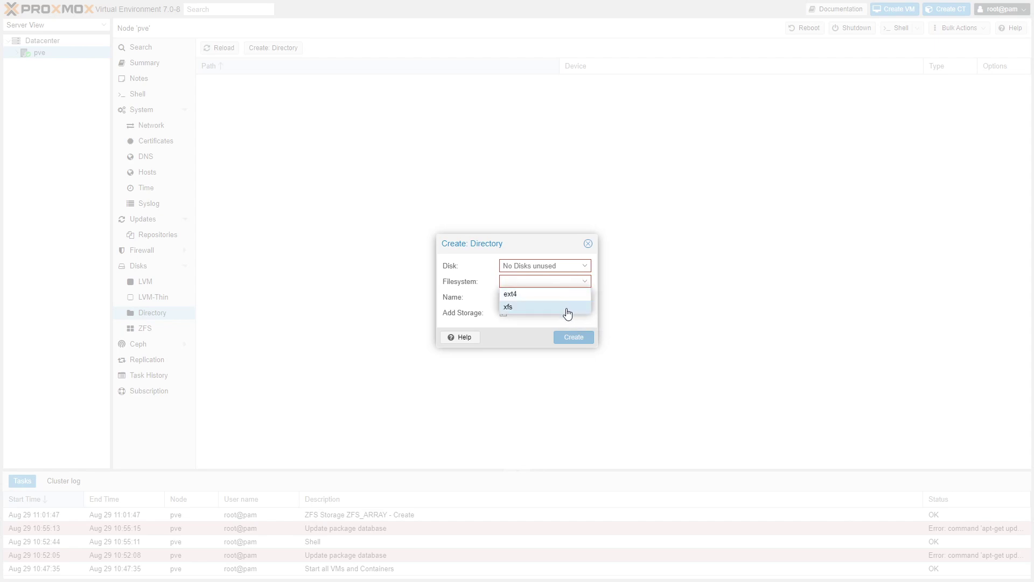
left_click(569, 308)
left_click(584, 268)
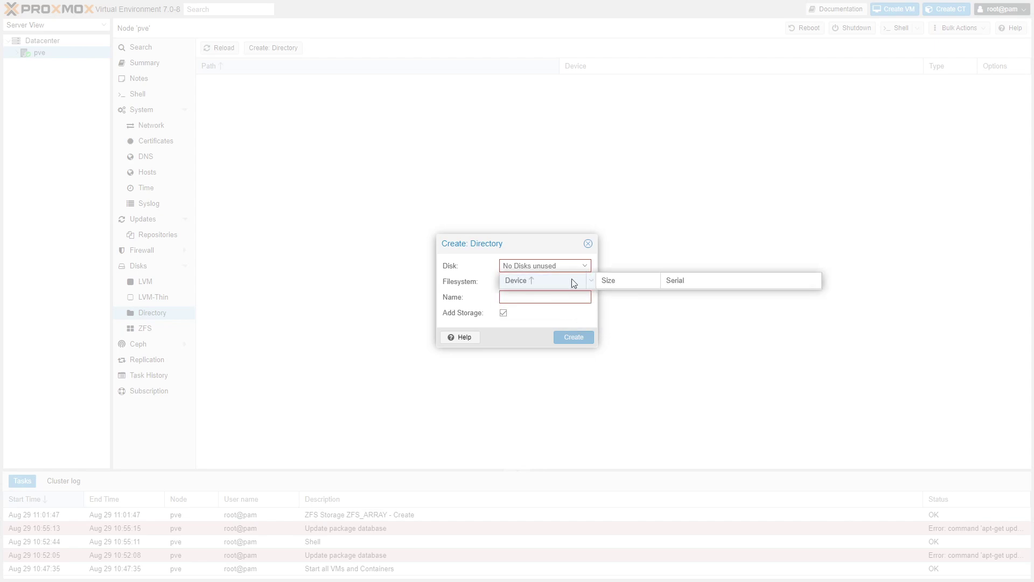
left_click(589, 243)
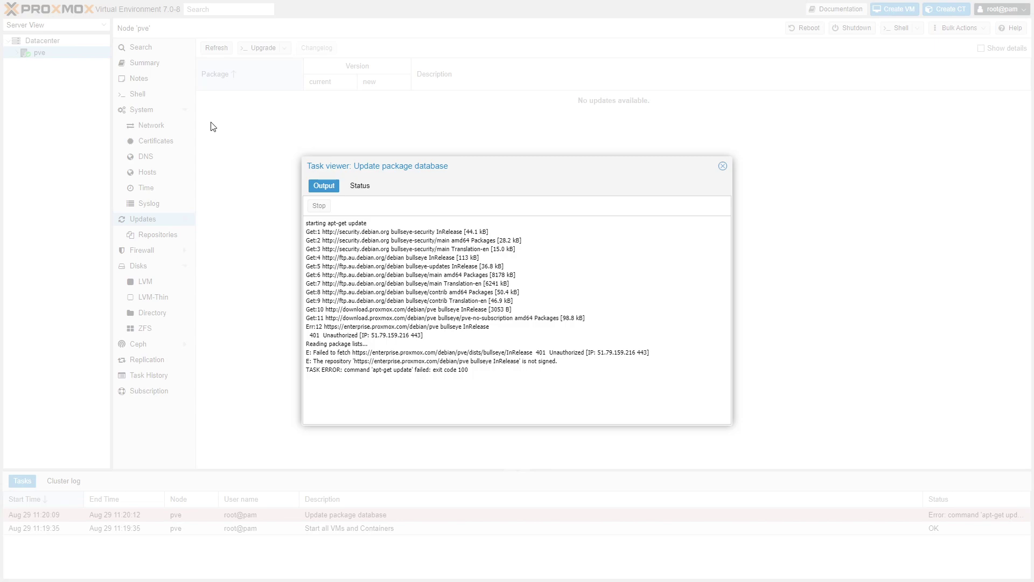
Step: Upgrade the node's packages, answering y and keeping UTF-8 encoding and the English (US) keyboard
left_click(723, 165)
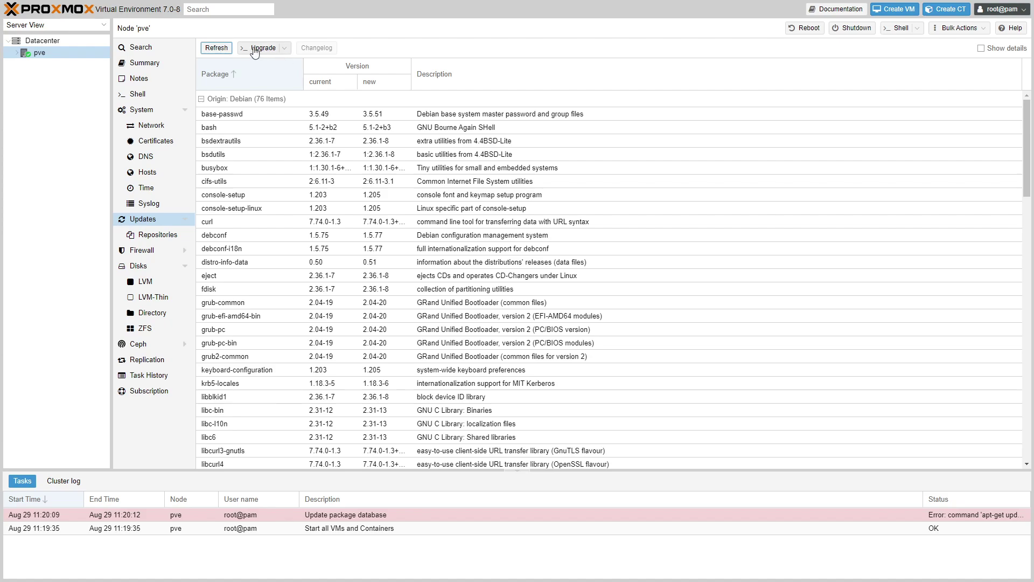
left_click(259, 47)
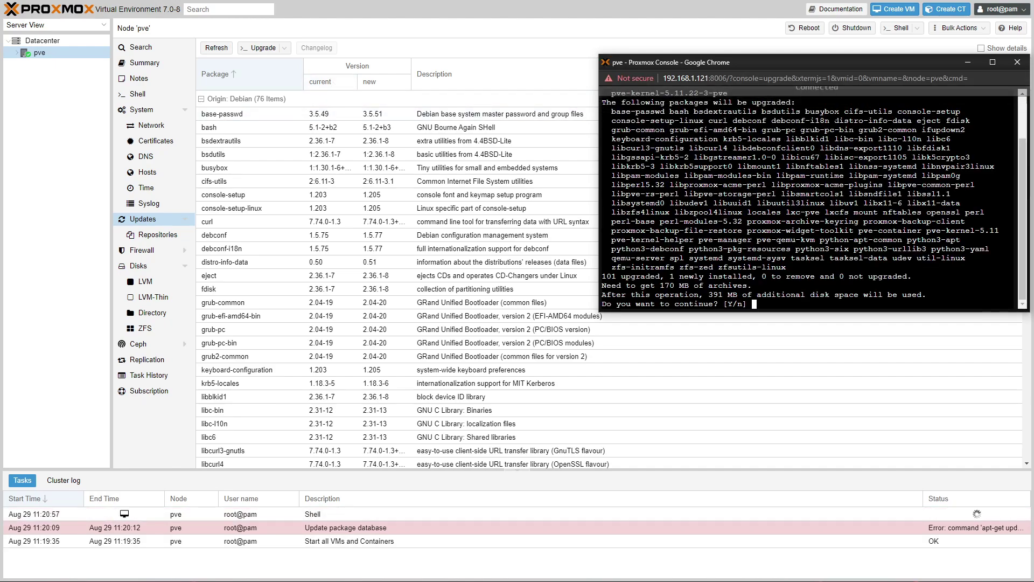
type("y")
key("Return")
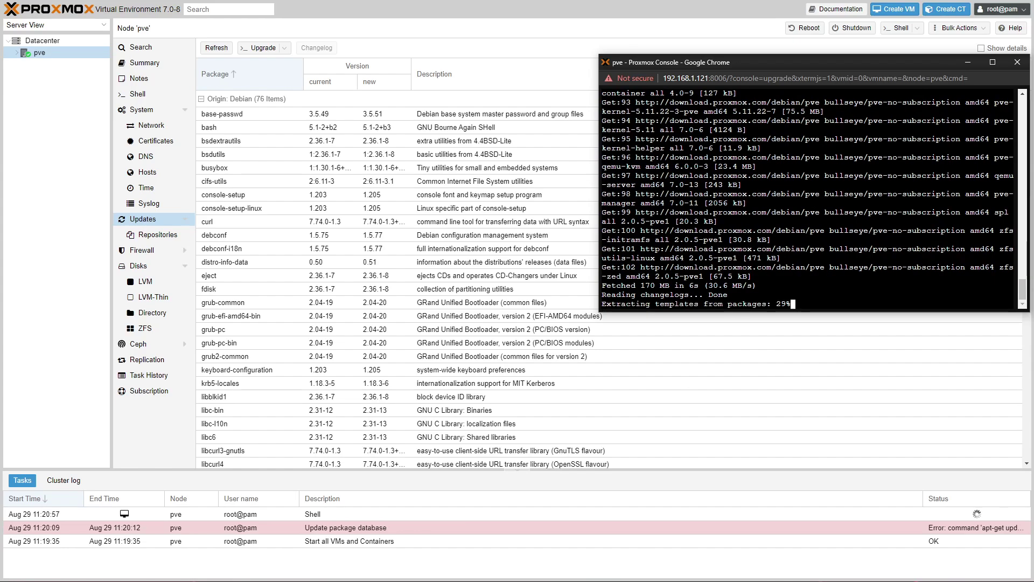
key("Return")
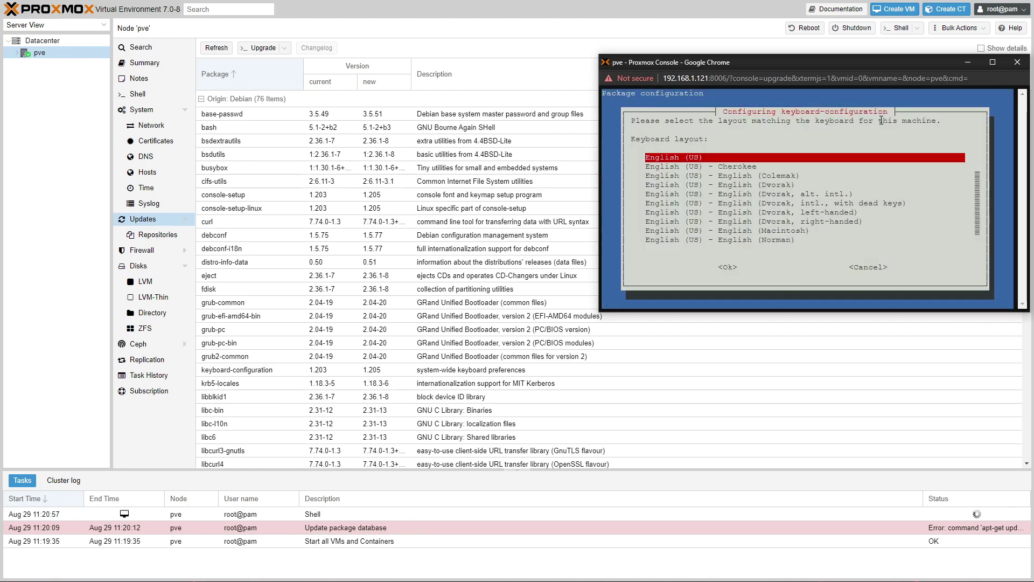
key("Return")
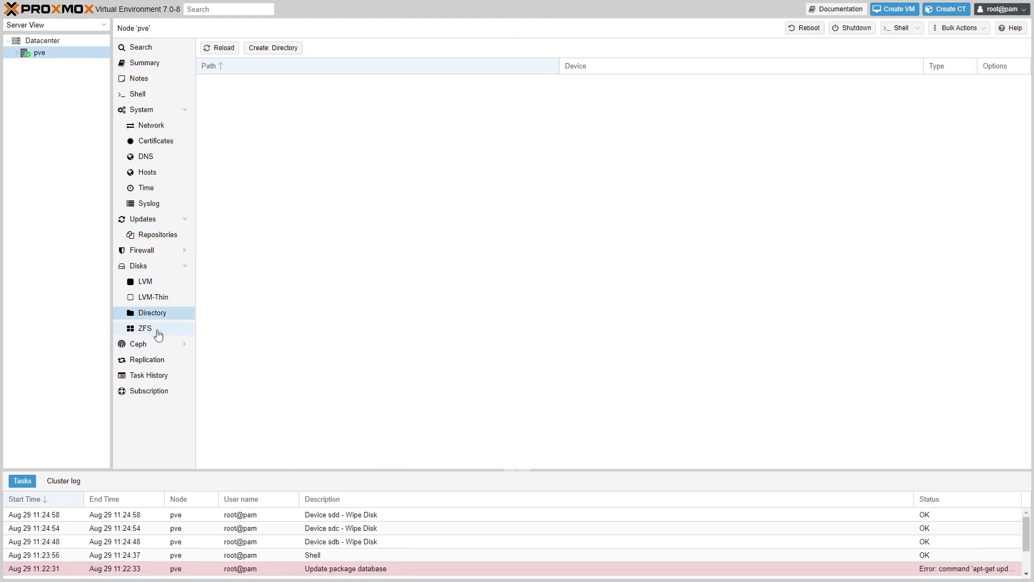
Step: Create an xfs Directory storage named isos on disk /dev/sdb
left_click(277, 48)
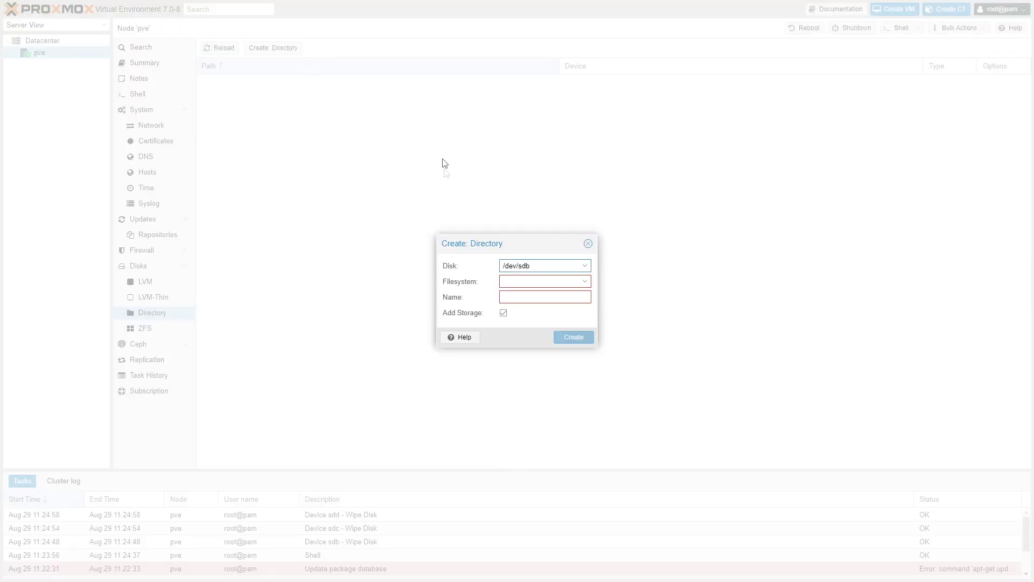
left_click(585, 282)
left_click(560, 307)
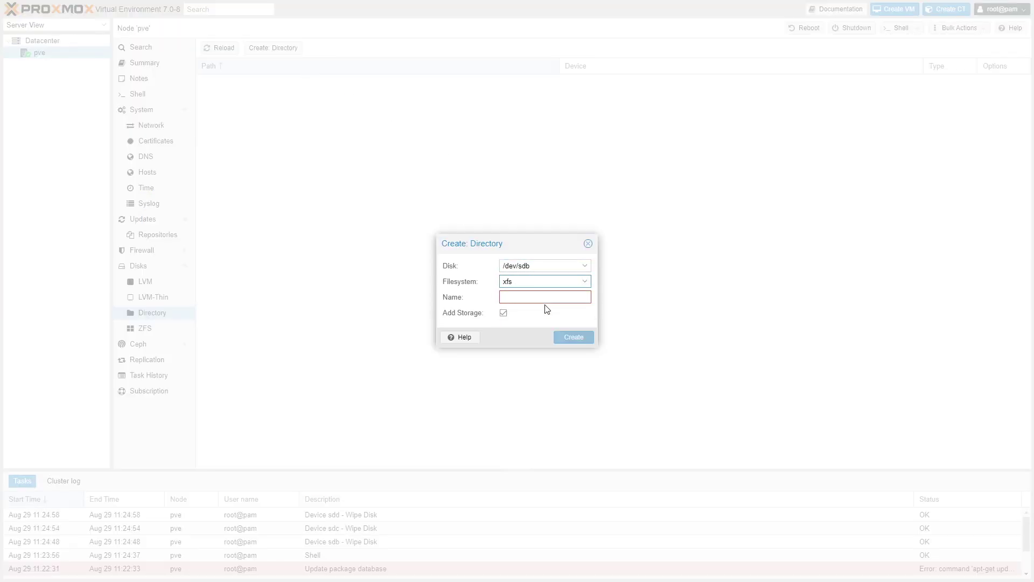
left_click(585, 266)
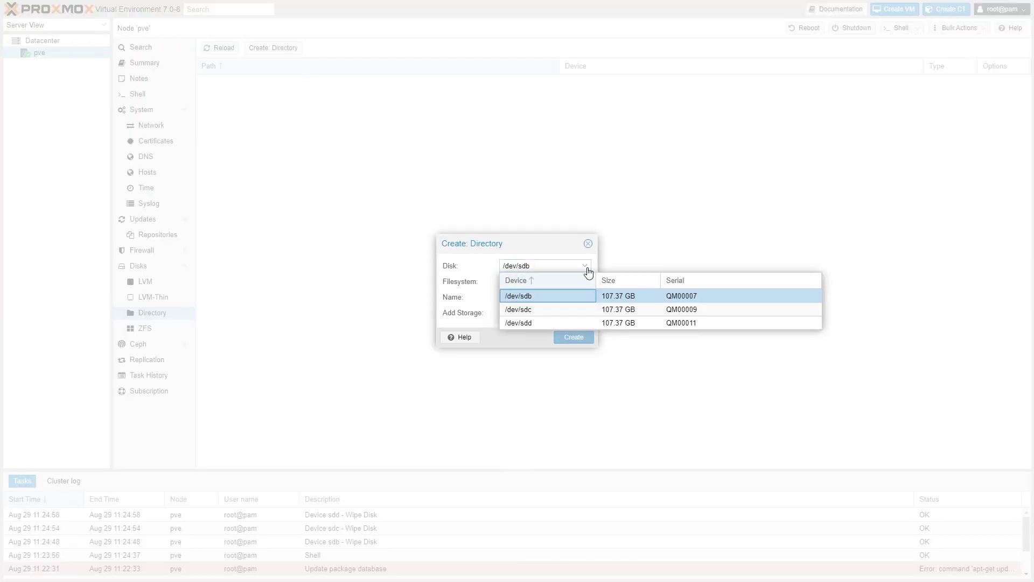
left_click(568, 296)
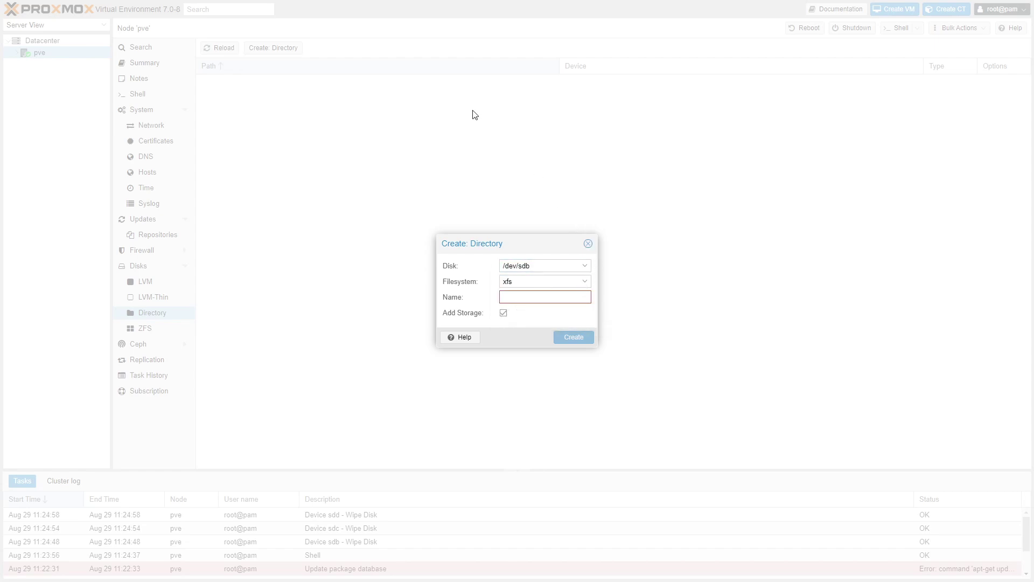
type("l")
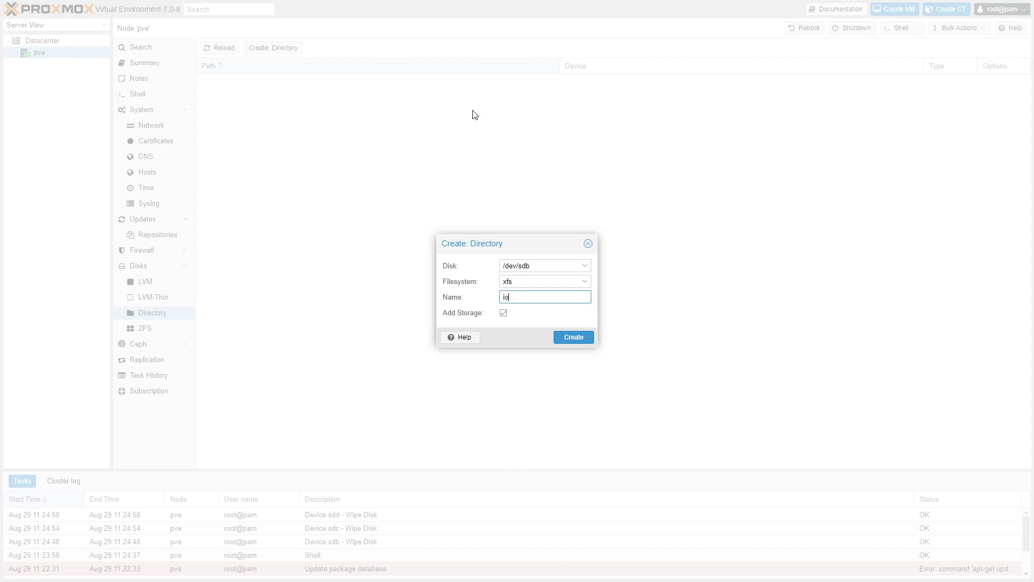
key("BackSpace")
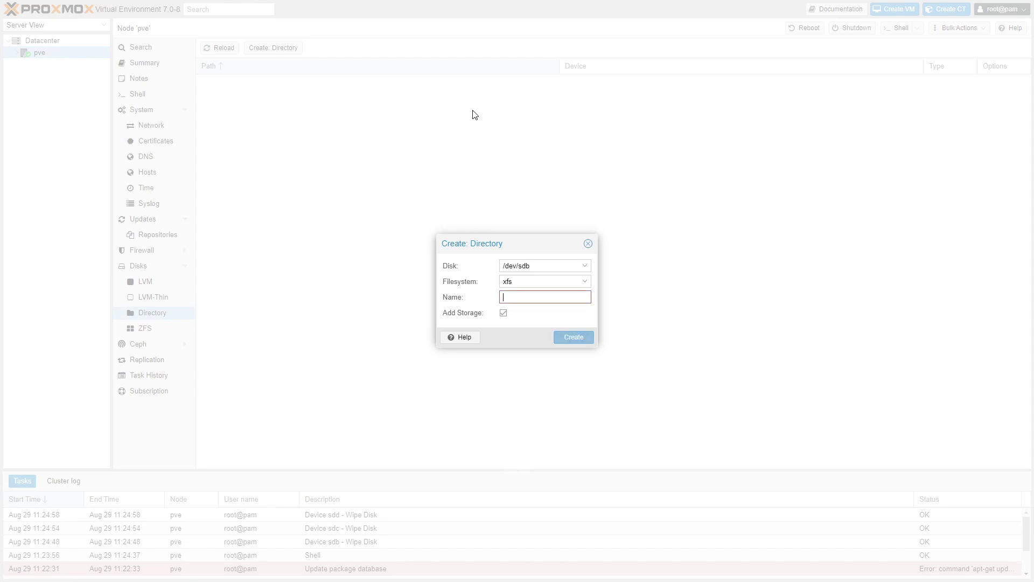
type("isos")
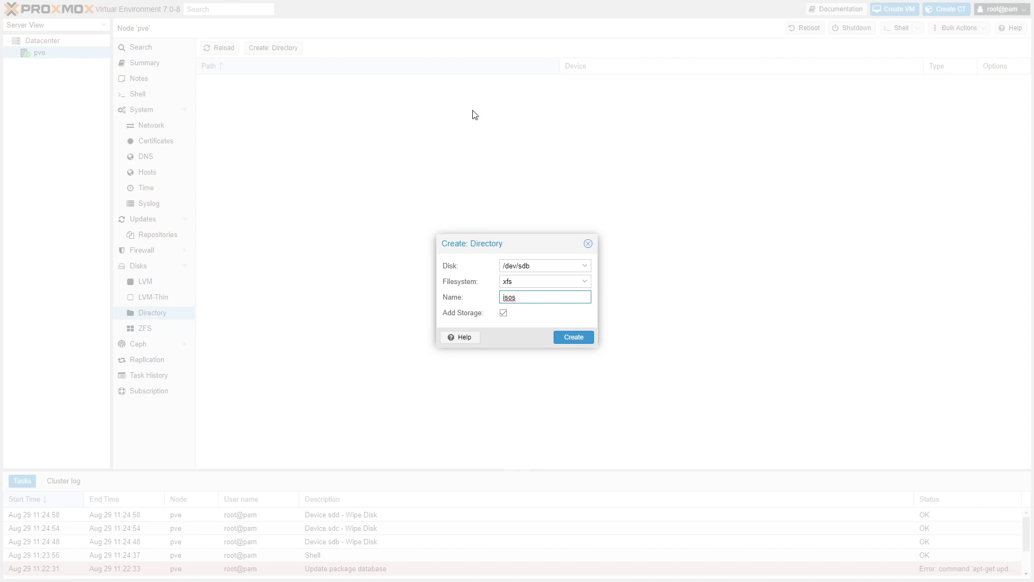
left_click(575, 340)
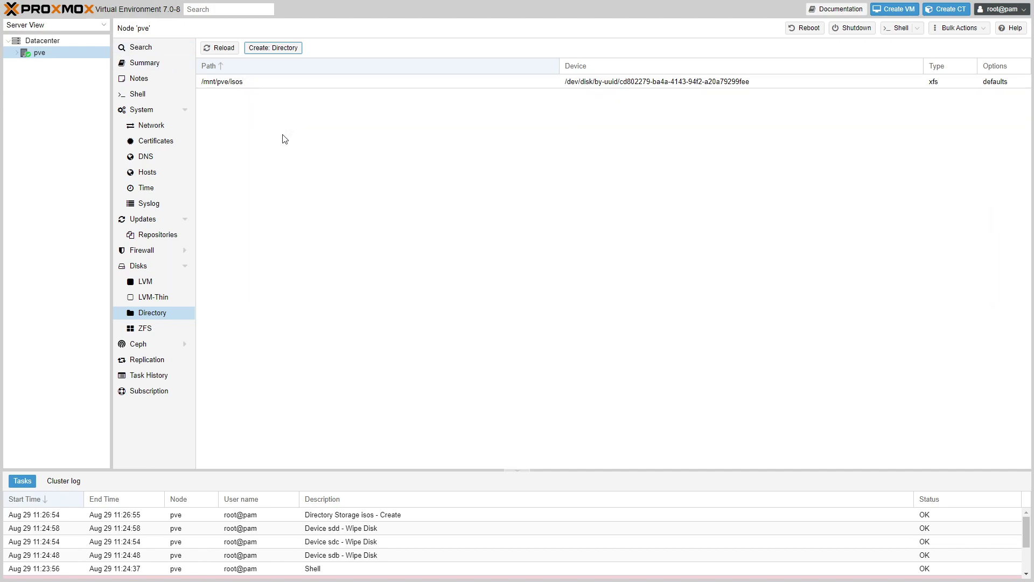
Step: Reload the interface with F5, then open the isos storage's VM Disks and ISO Images lists
left_click(384, 157)
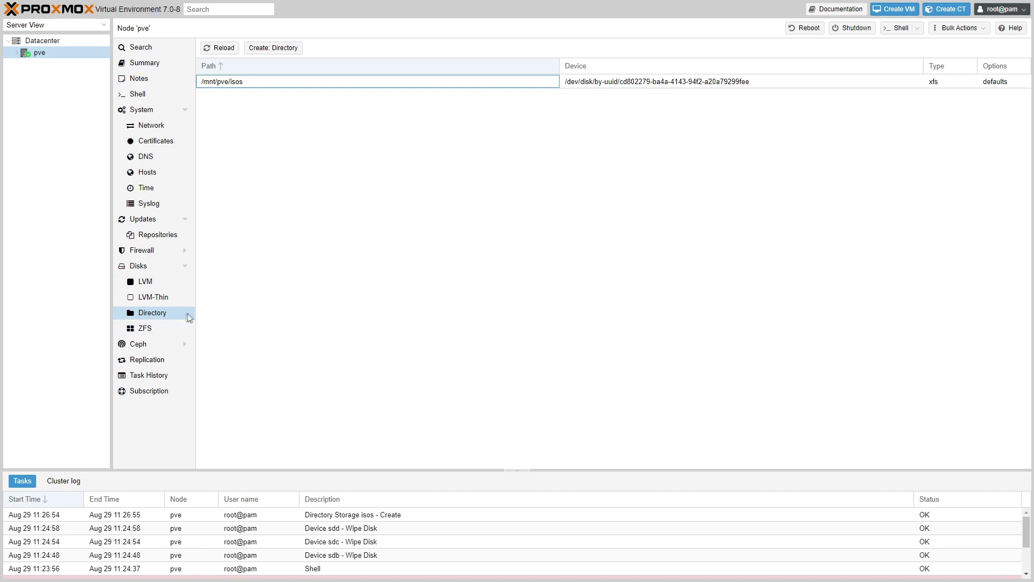
left_click(234, 51)
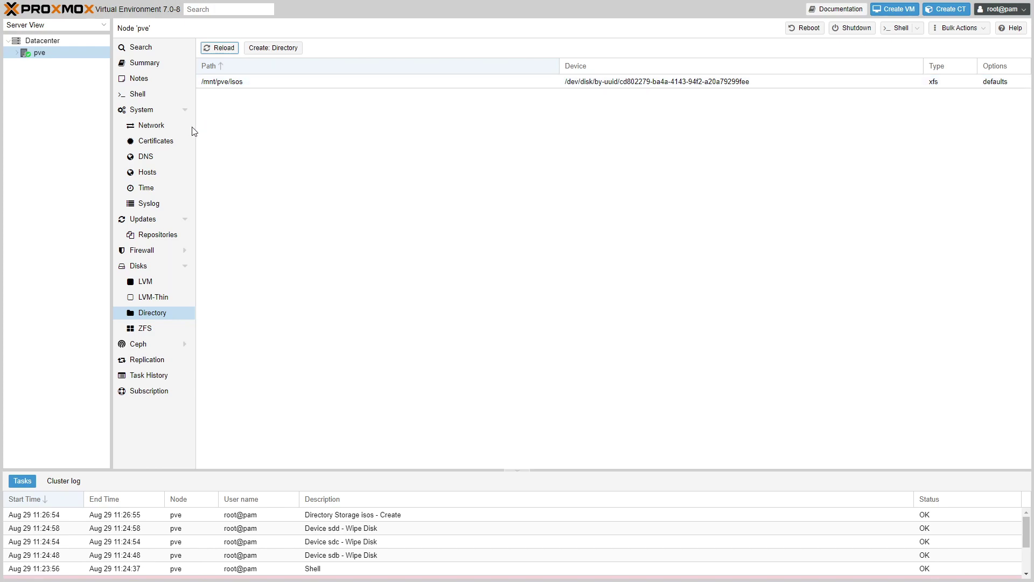
left_click(41, 55)
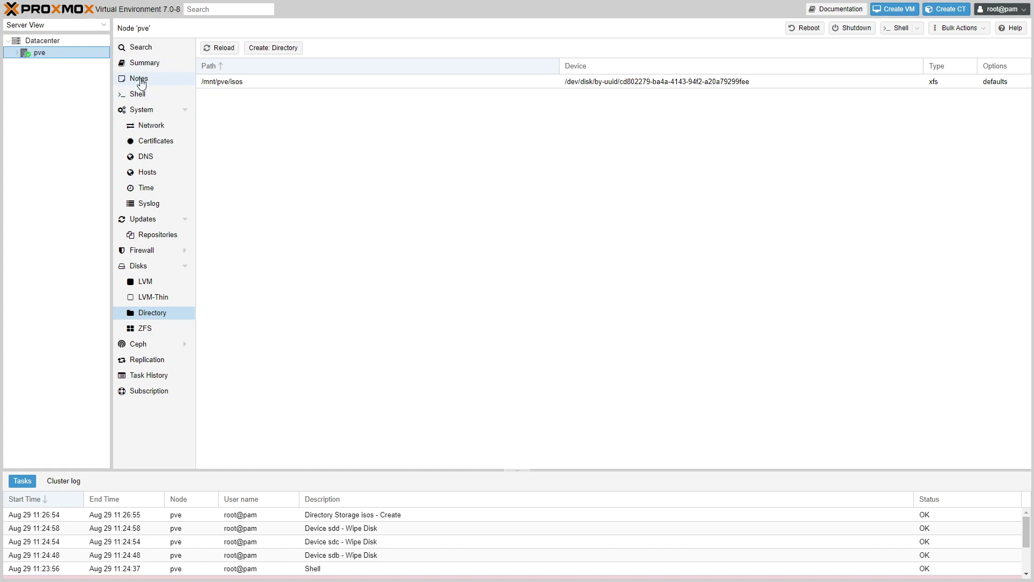
key("F5")
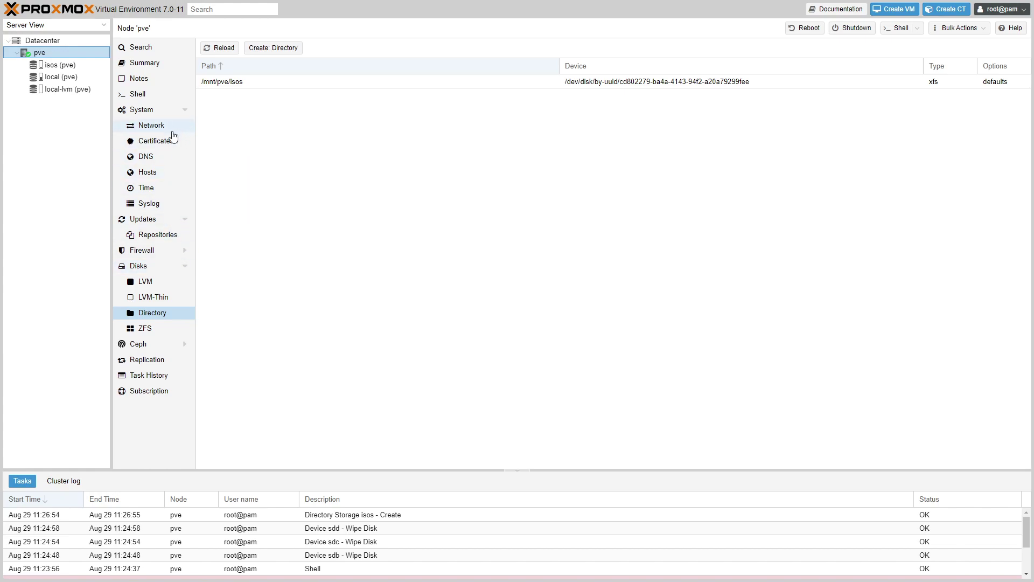
left_click(54, 71)
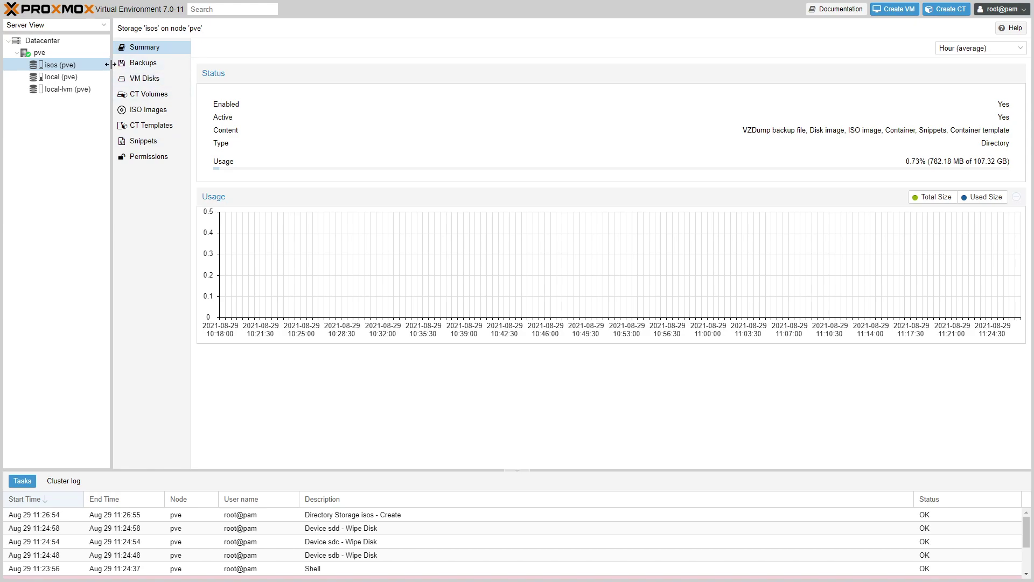
left_click(156, 85)
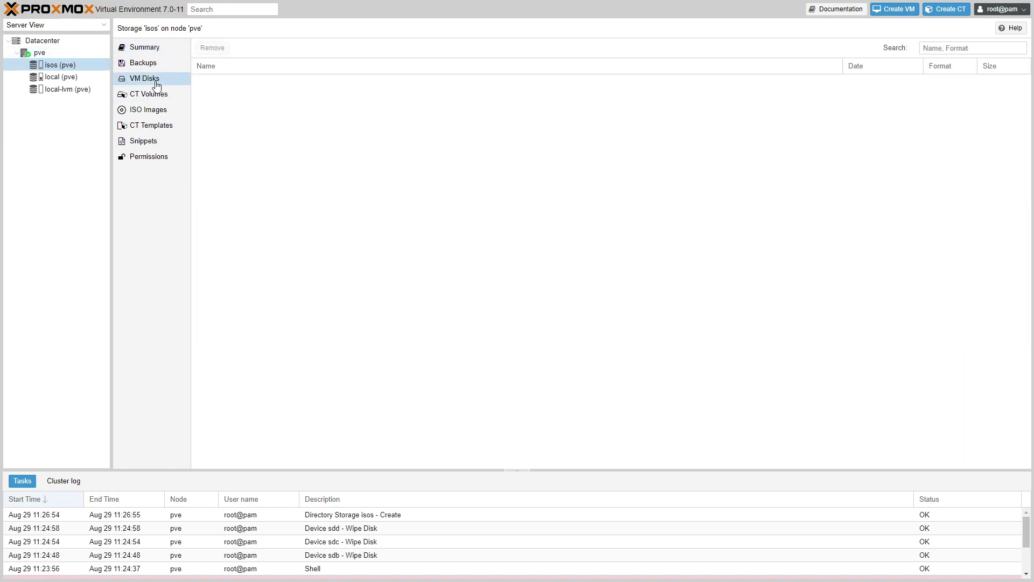
left_click(155, 110)
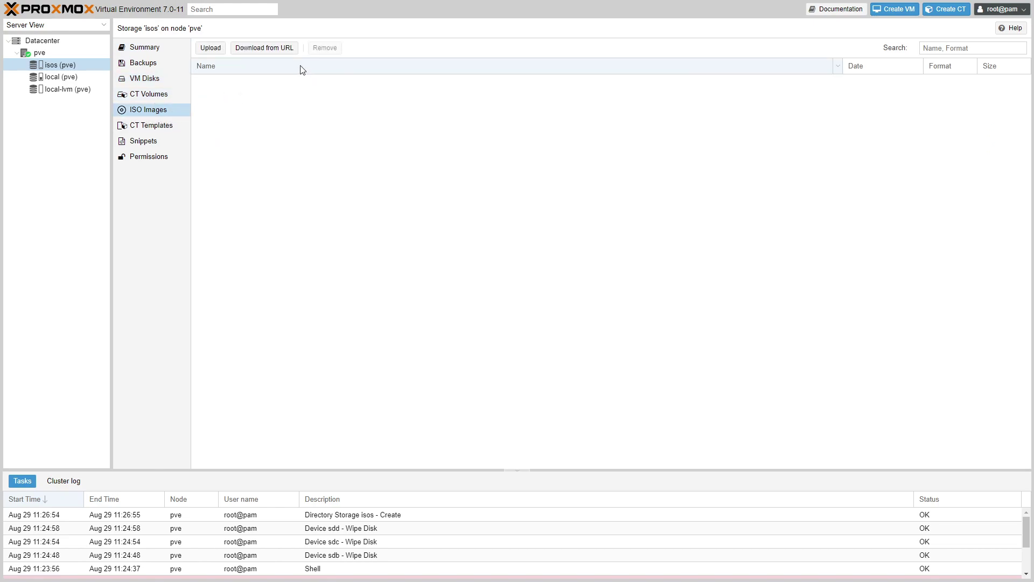
Step: Download proxmox-ve_7.0-1.iso from a pasted URL into isos and check the failed task status
left_click(260, 49)
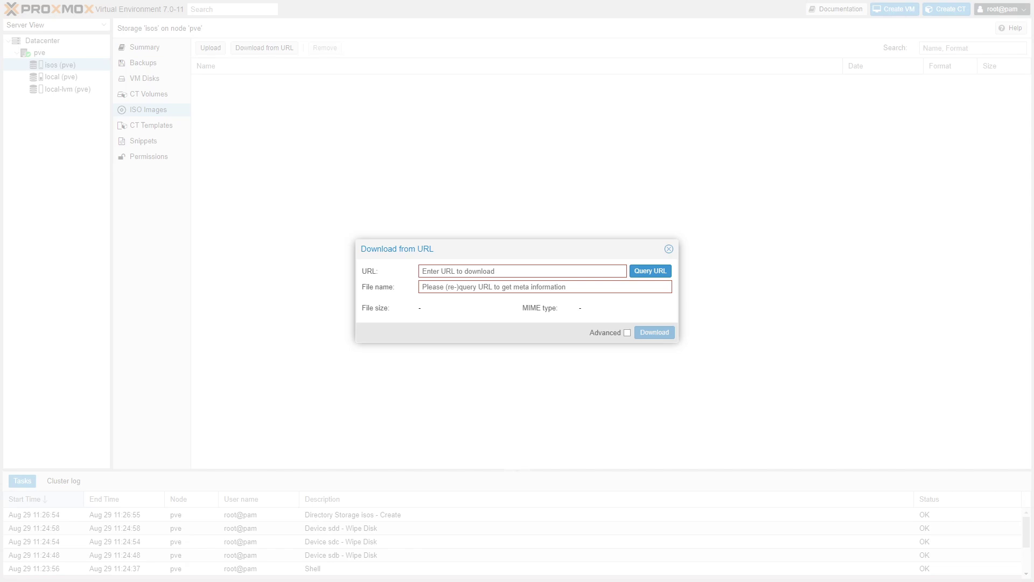
left_click(483, 271)
key("ctrl+v")
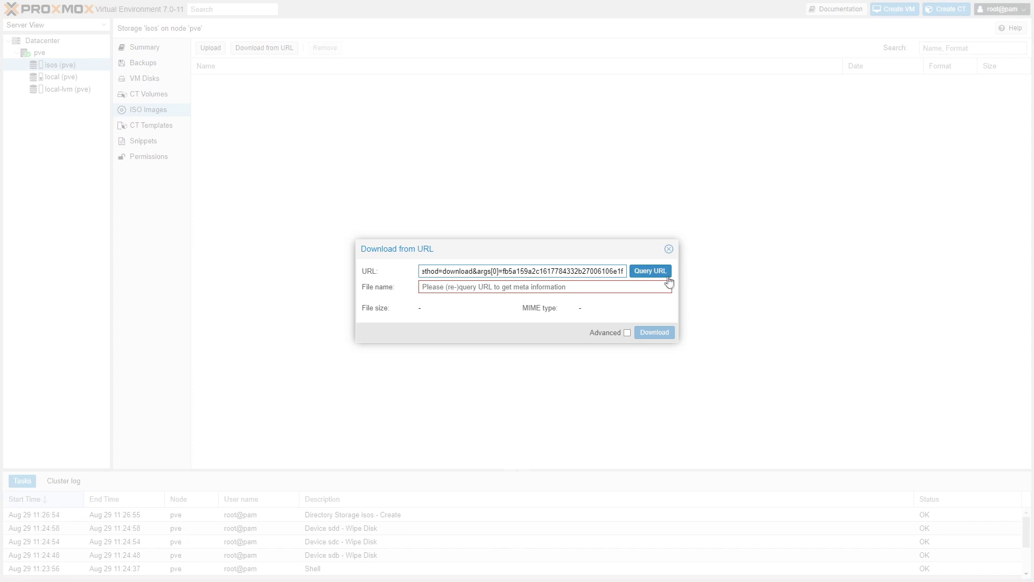
left_click(664, 273)
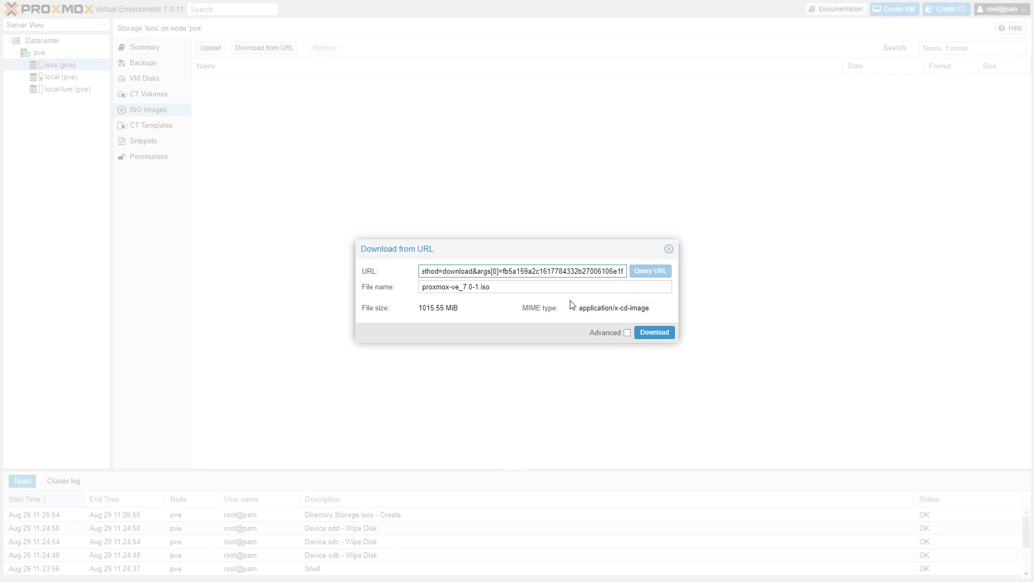
left_click(655, 334)
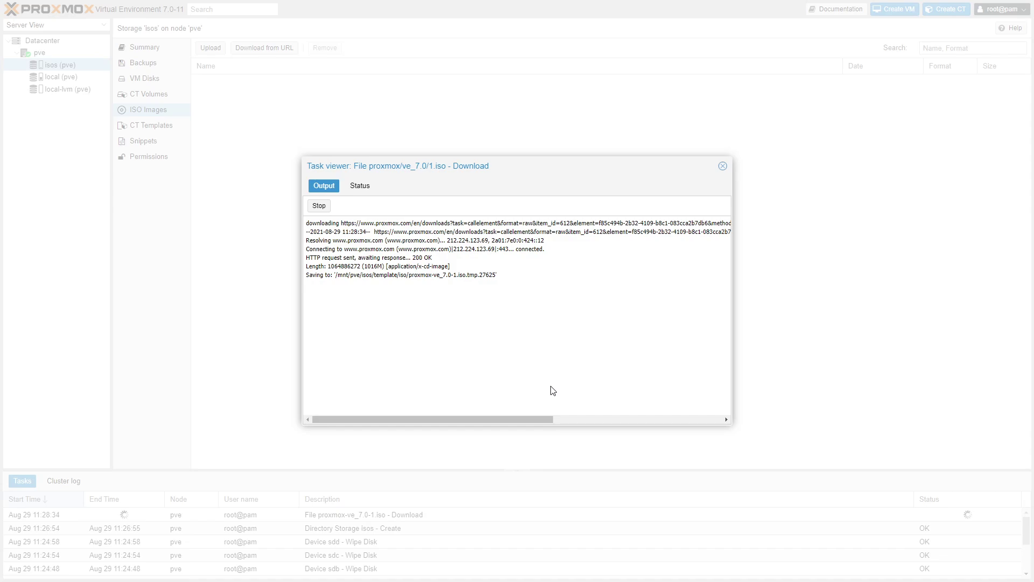
left_click(358, 187)
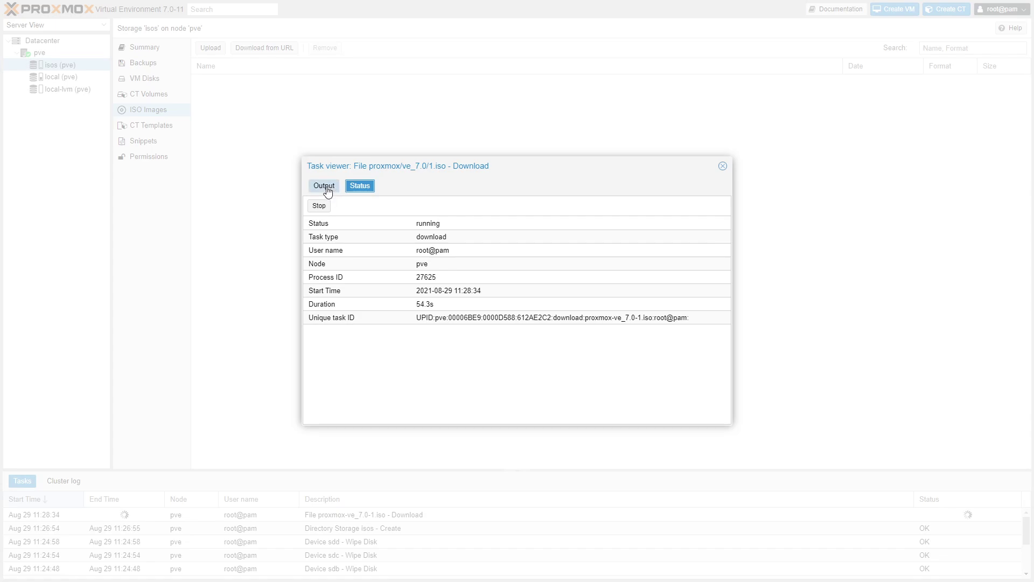
left_click(318, 205)
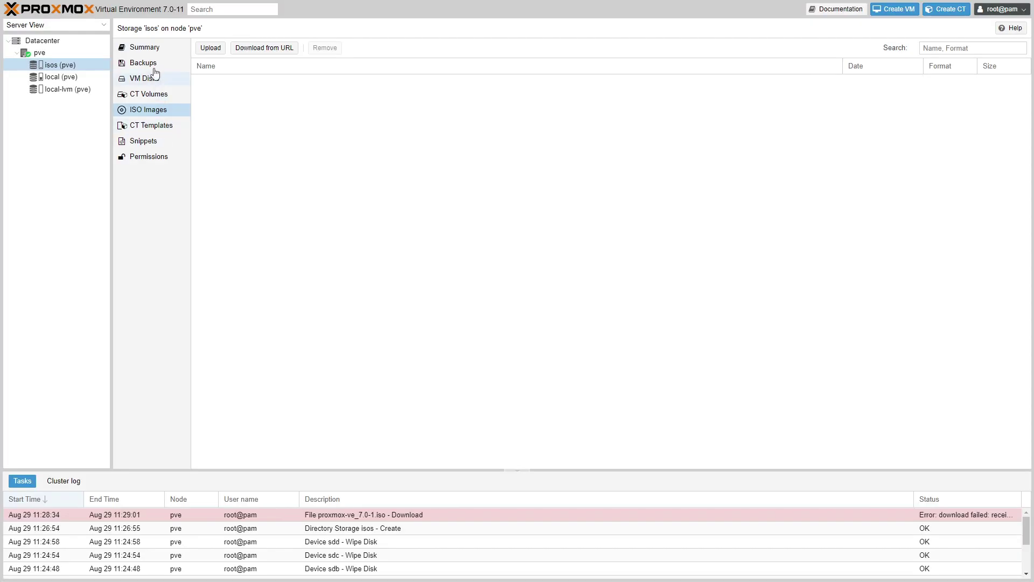
Step: Upload ubuntu-18.04.5-live-server-amd64.iso from the computer, browsing the OSIRIS network shares
left_click(211, 48)
left_click(555, 296)
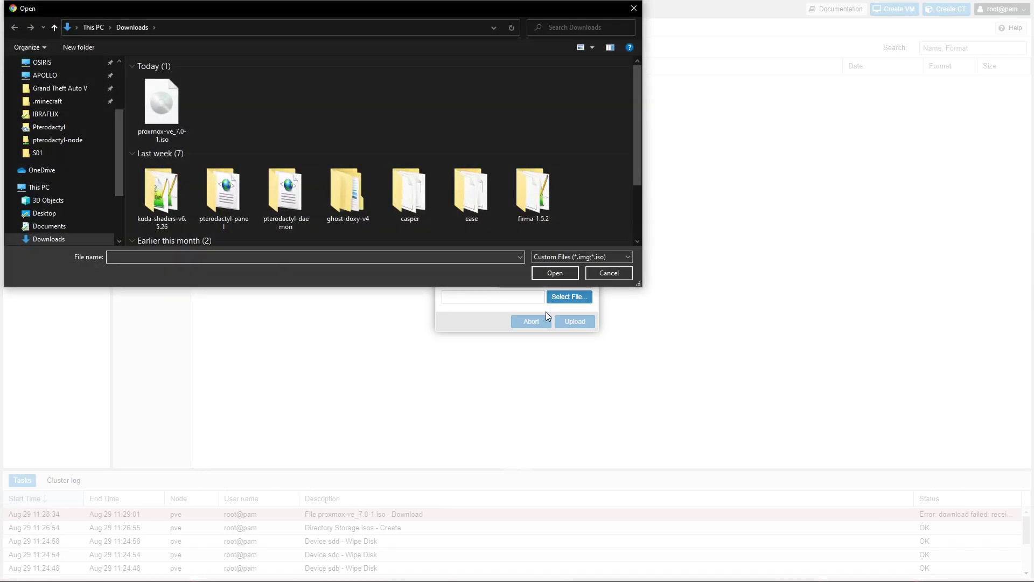
left_click(43, 64)
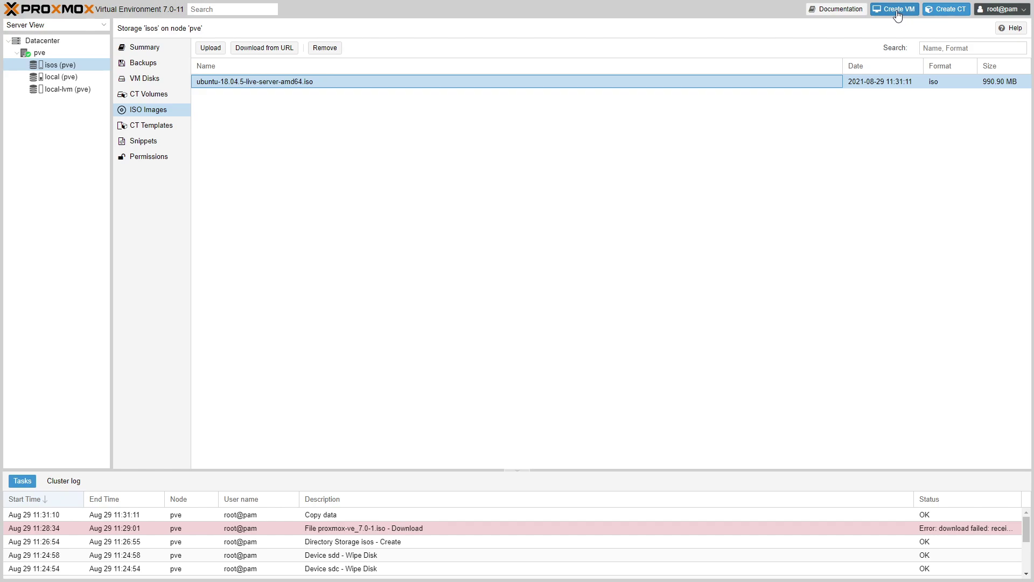
Step: Start a VM on node pve with ID 100, name Ubuntu, and no resource pool
left_click(896, 11)
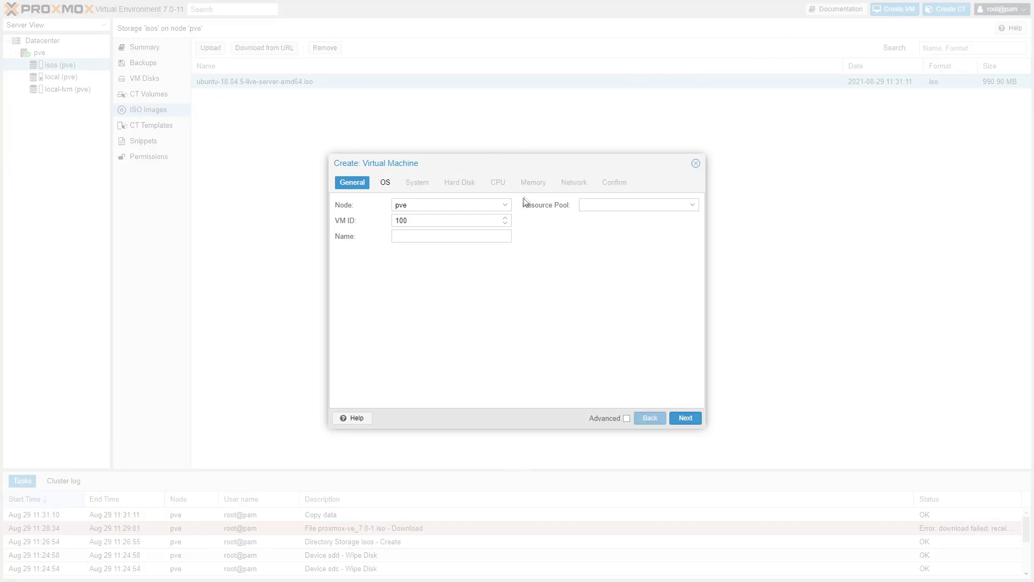
left_click(506, 204)
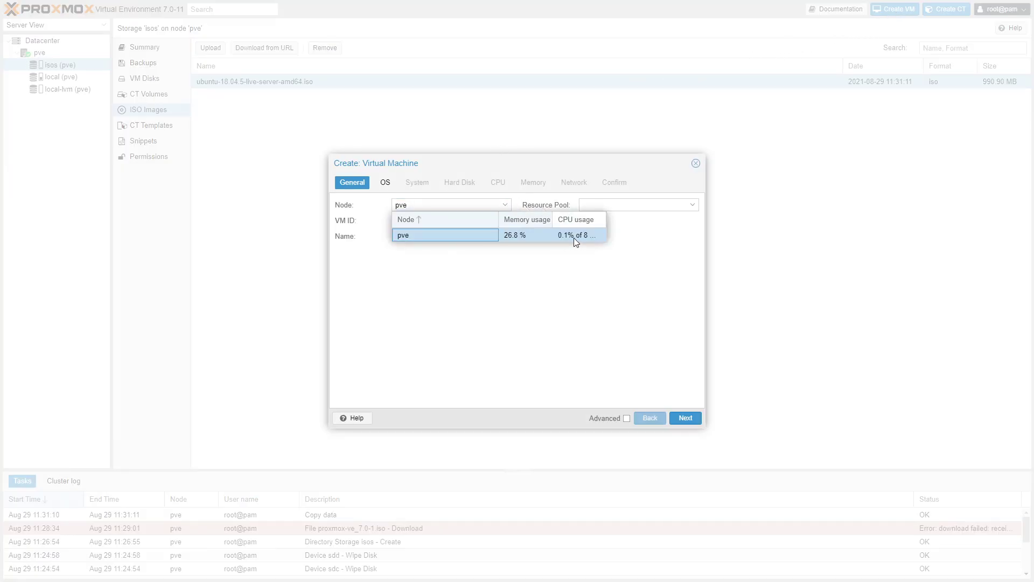
left_click(511, 272)
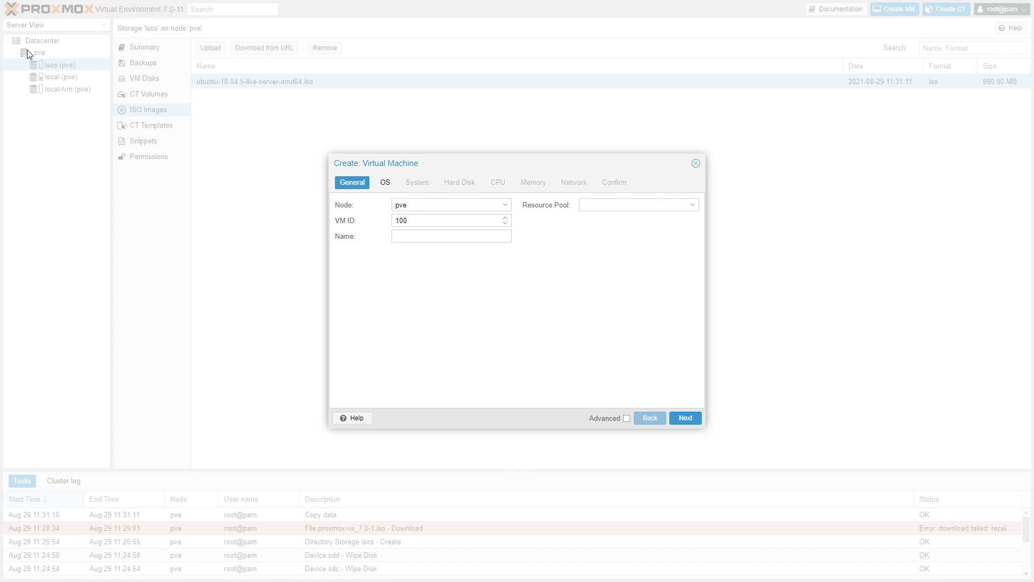
left_click(636, 207)
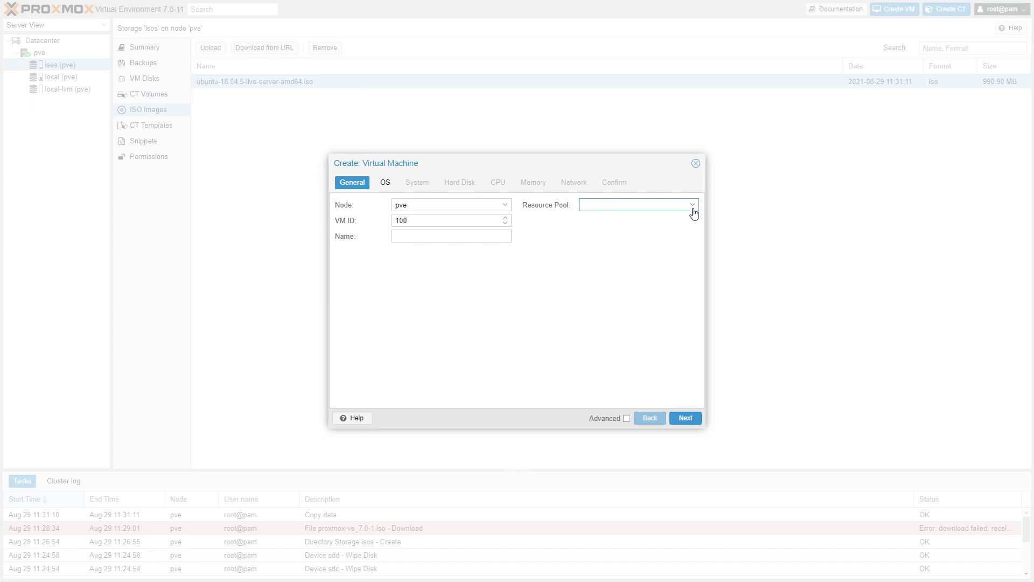
left_click(497, 234)
left_click(593, 244)
left_click(493, 237)
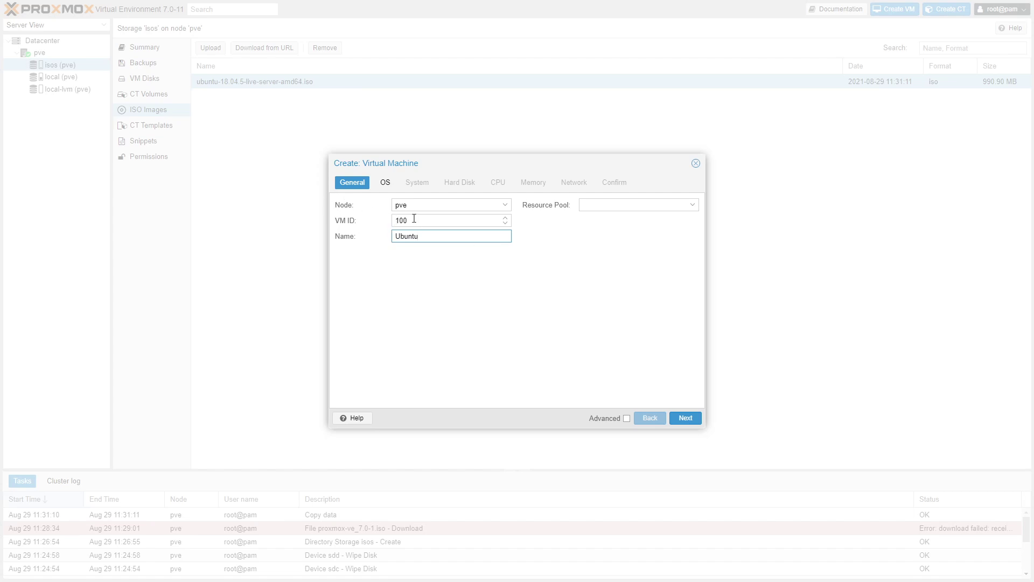
left_click(547, 225)
left_click(694, 205)
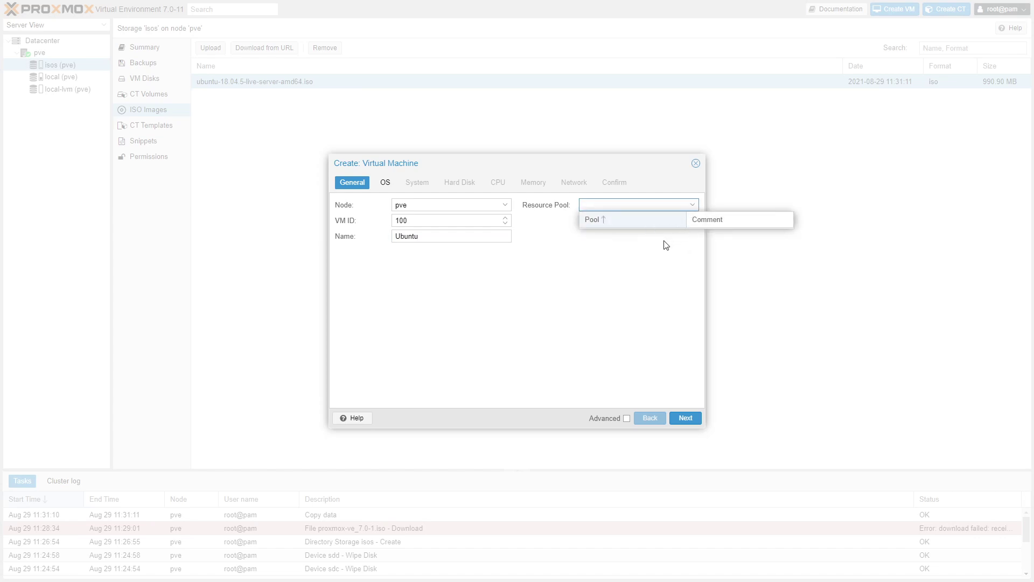
left_click(650, 248)
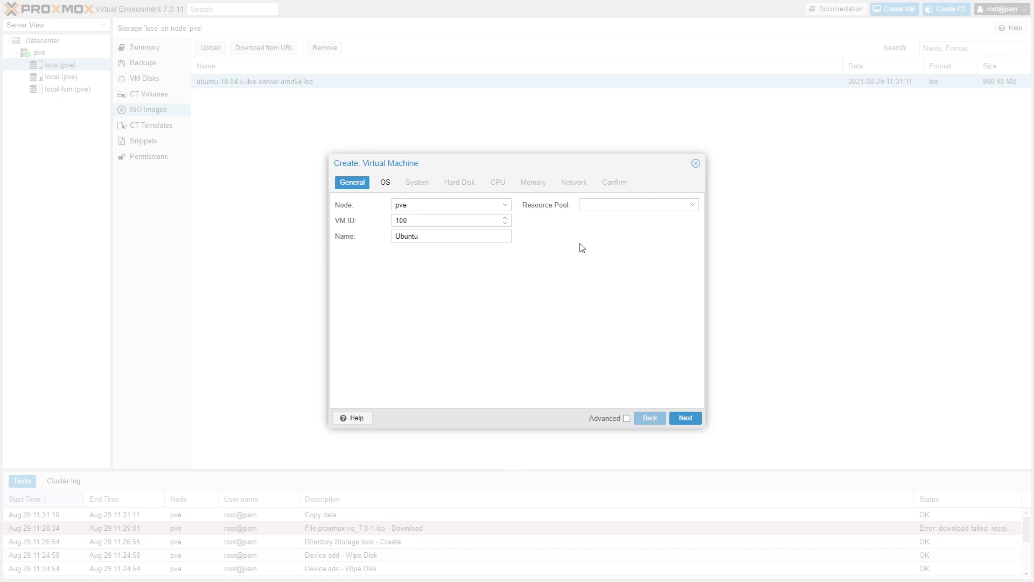
Step: Use ubuntu-18.04.5-live-server-amd64.iso as install media with Linux as the guest OS type
left_click(684, 418)
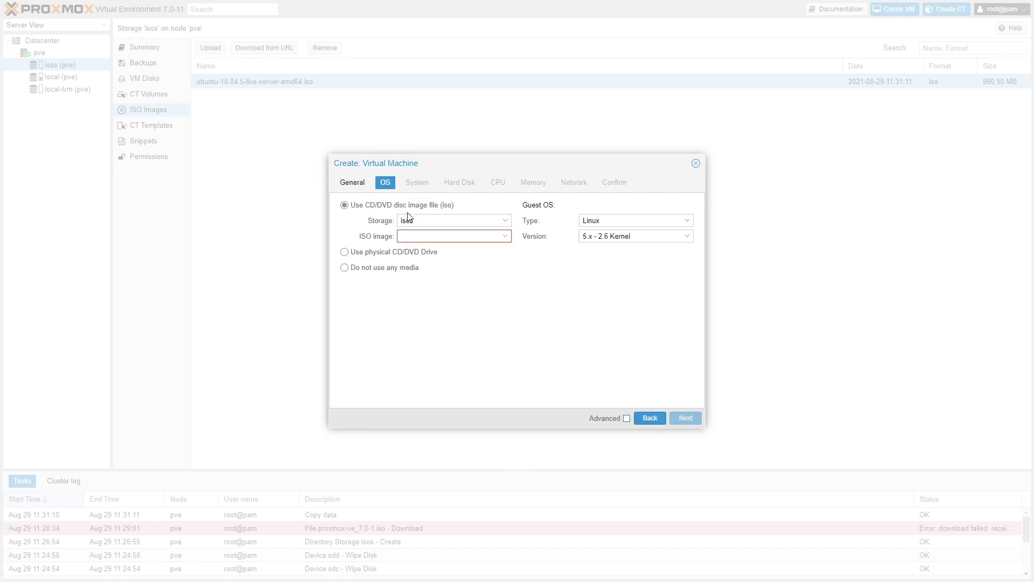
left_click(506, 238)
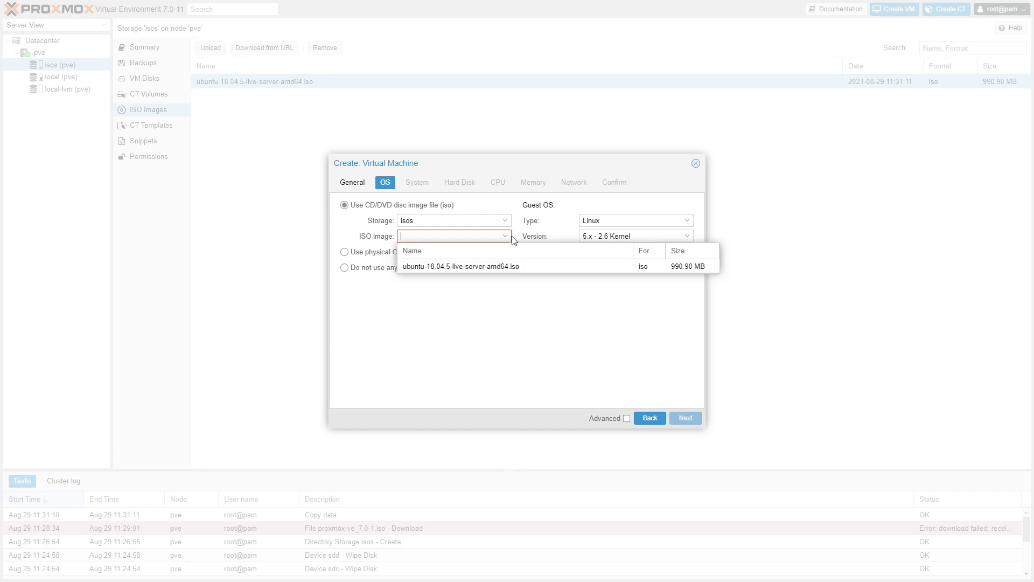
left_click(486, 267)
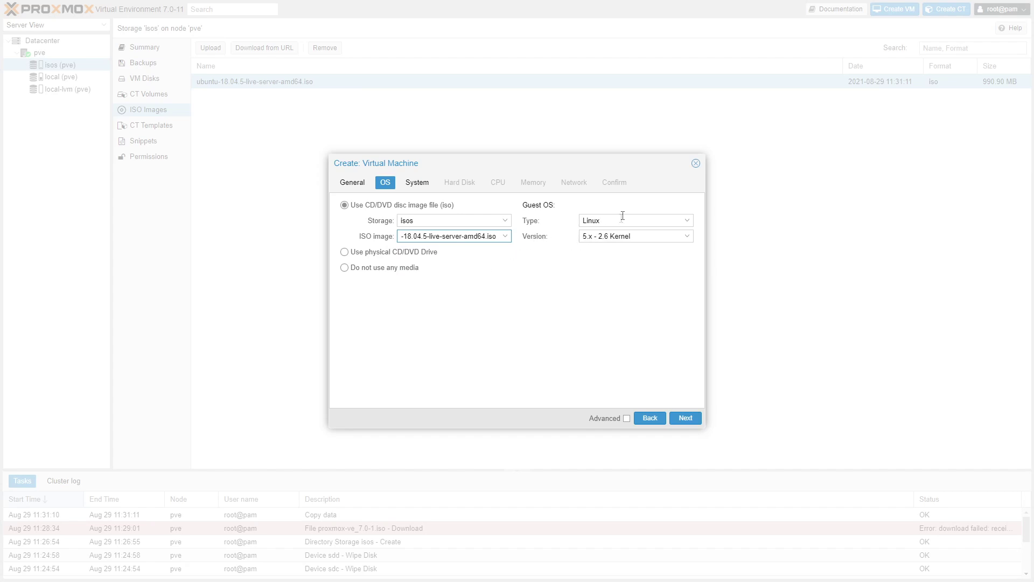
left_click(686, 238)
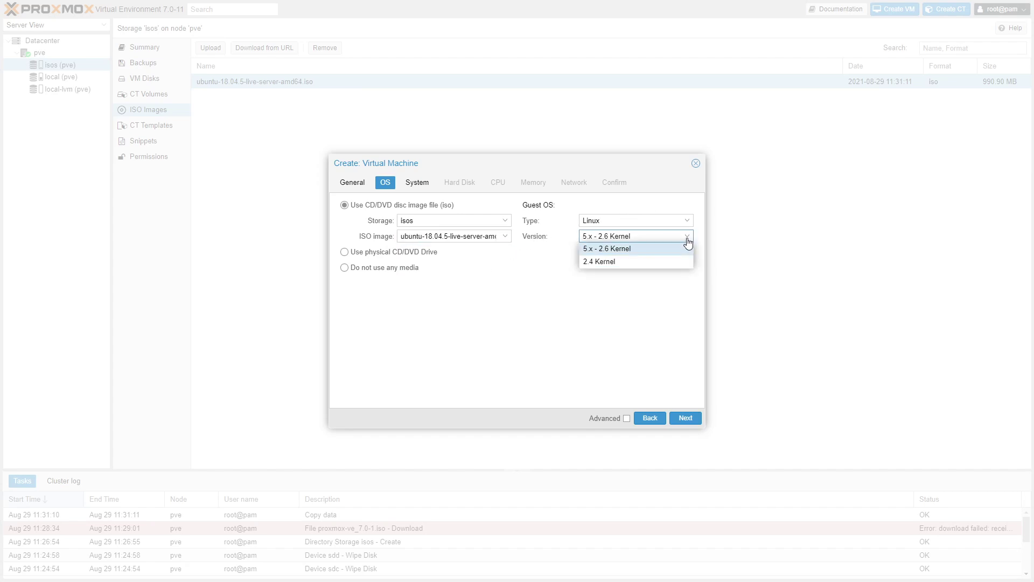
left_click(688, 221)
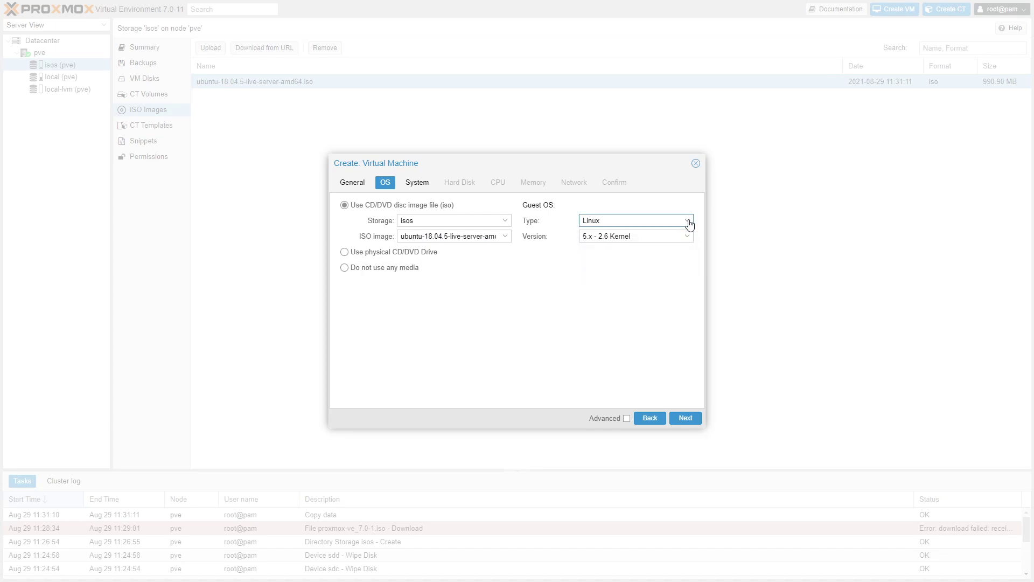
left_click(684, 205)
left_click(405, 253)
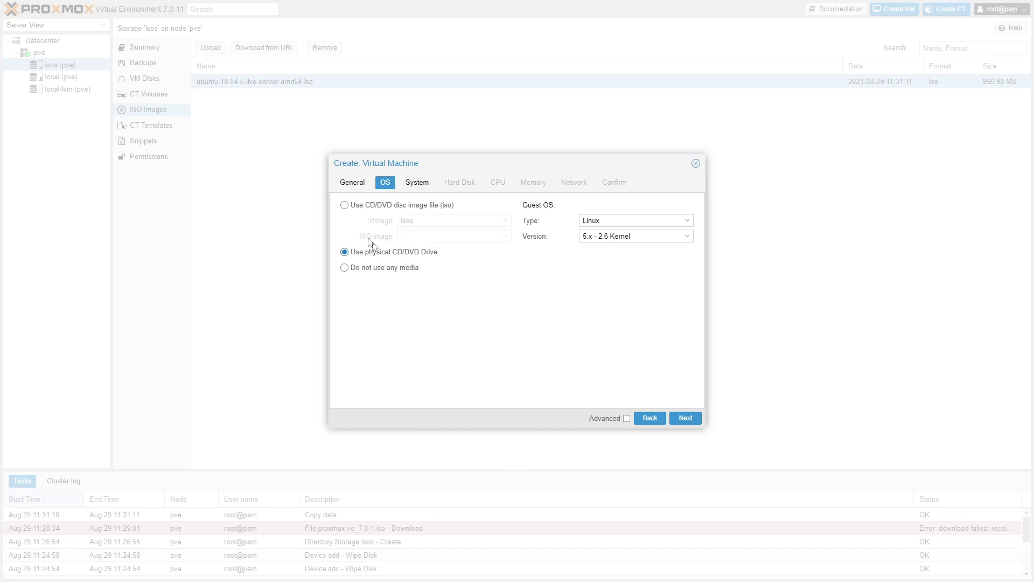
left_click(359, 206)
left_click(505, 236)
left_click(475, 265)
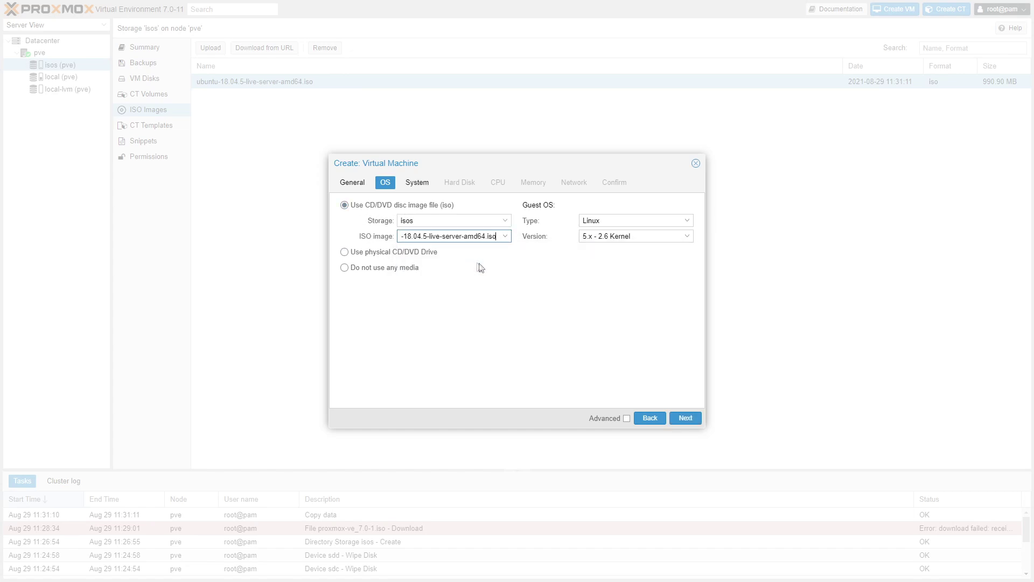
Step: Show the advanced options on the System tab
left_click(684, 418)
left_click(626, 418)
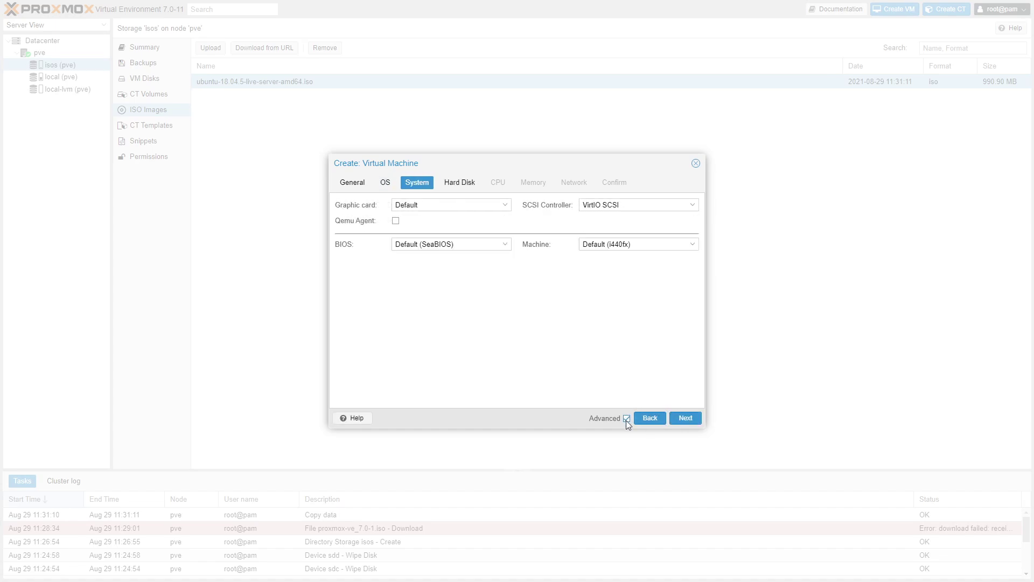
left_click(626, 418)
left_click(626, 418)
double_click(626, 418)
left_click(627, 419)
left_click(627, 418)
double_click(626, 419)
left_click(386, 183)
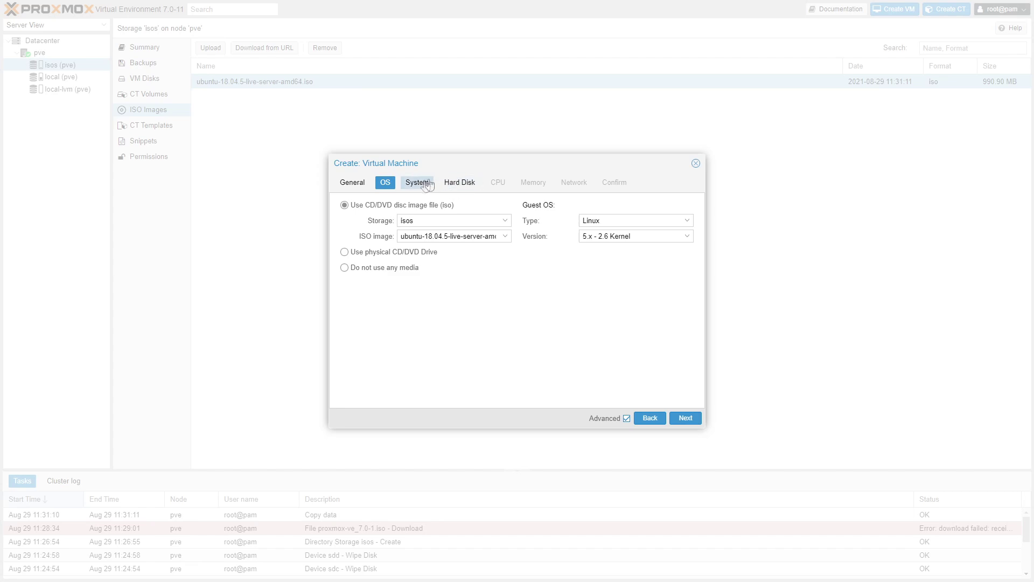
left_click(417, 183)
left_click(626, 418)
left_click(626, 419)
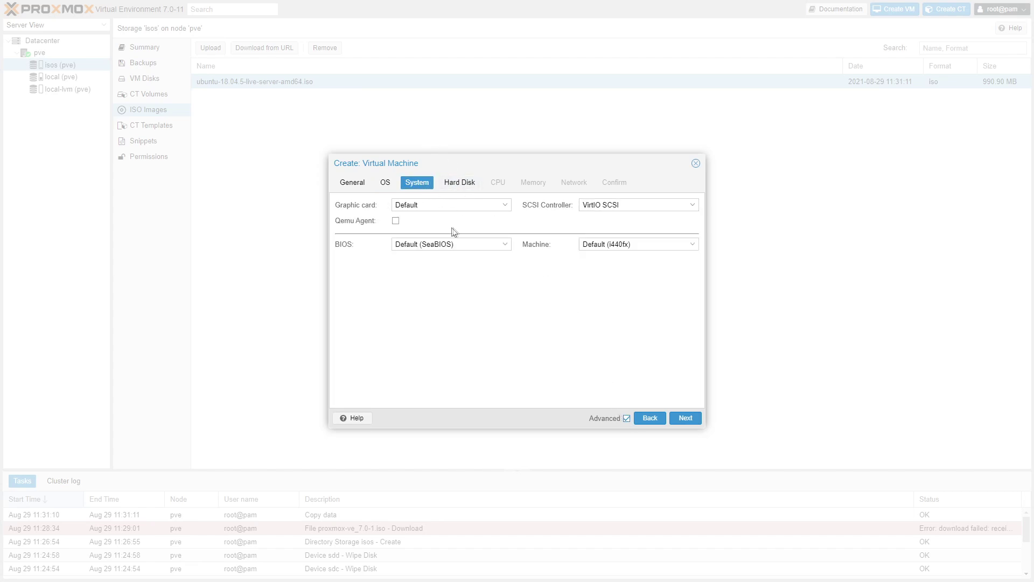
Step: Keep VirtIO SCSI controller, default graphic card and SeaBIOS firmware
left_click(693, 209)
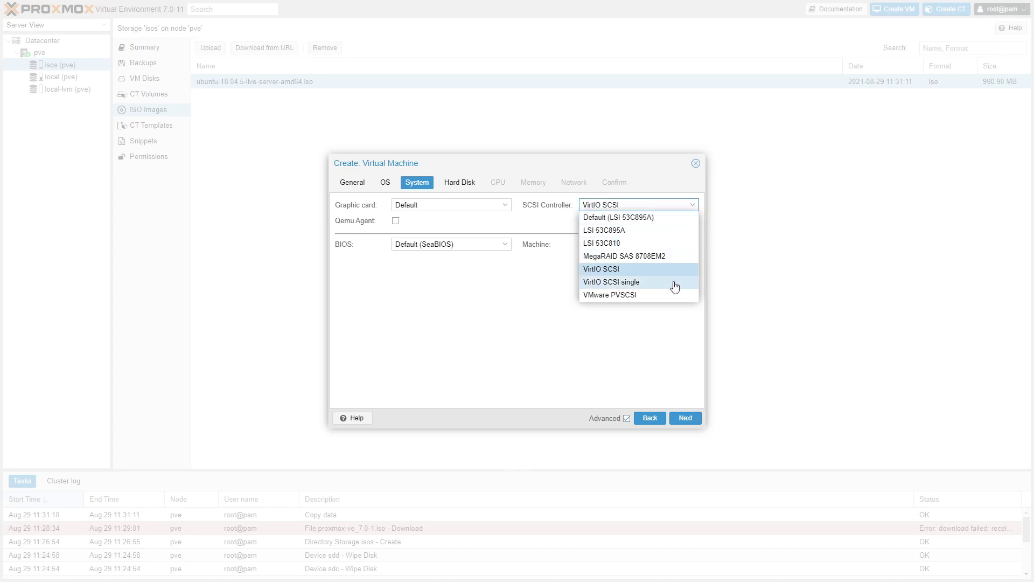
left_click(534, 222)
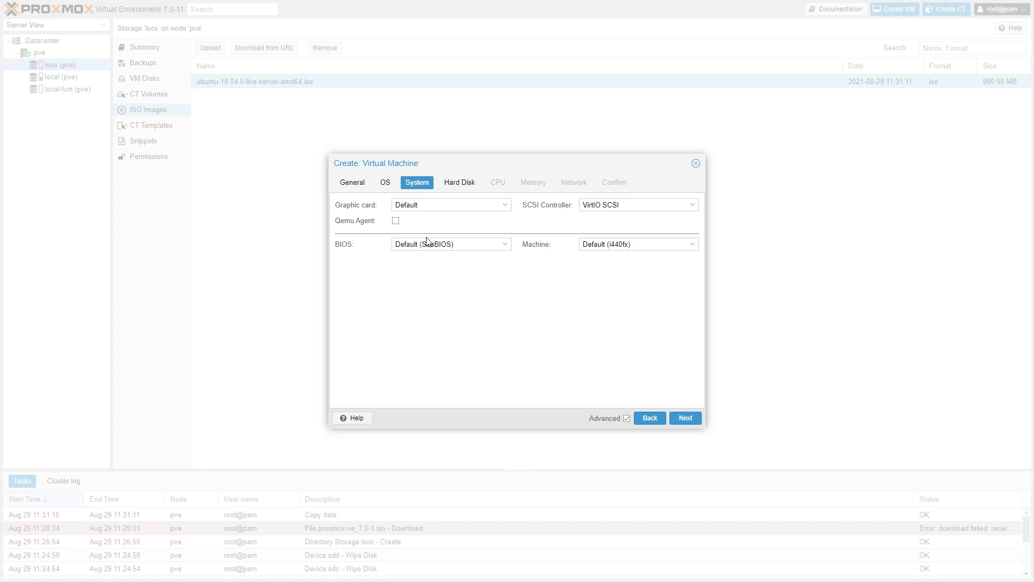
left_click(511, 208)
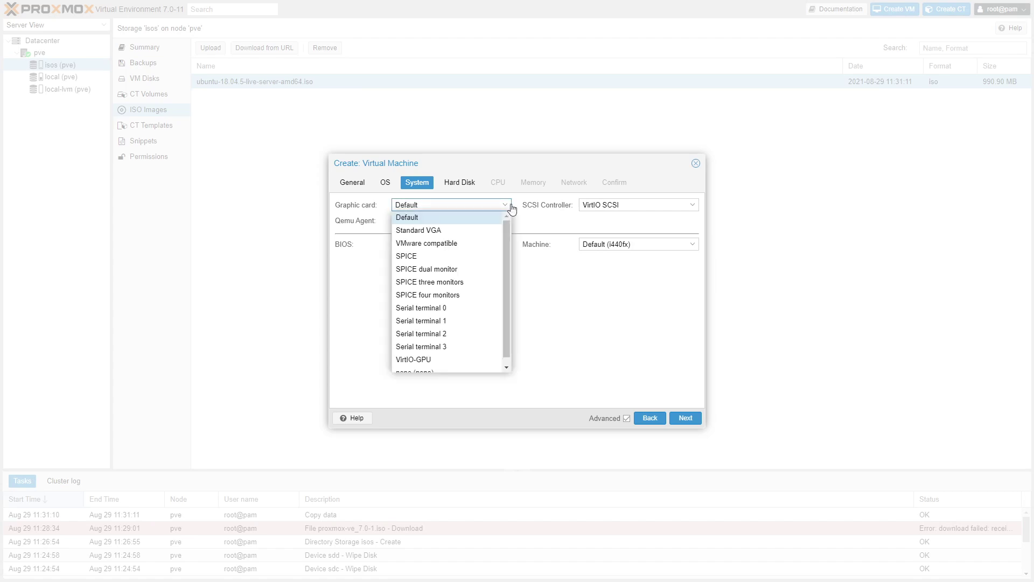
left_click(528, 233)
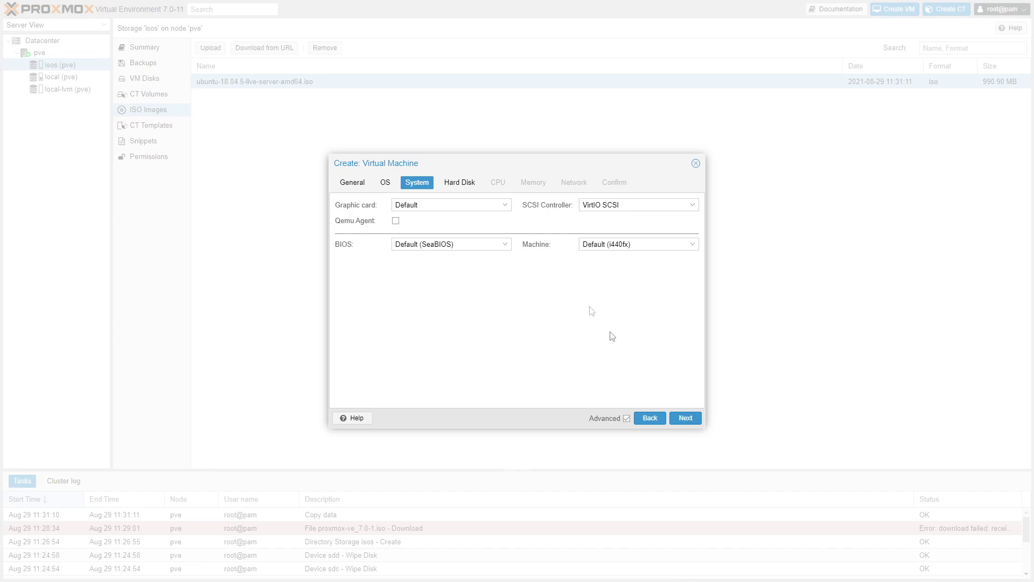
left_click(505, 245)
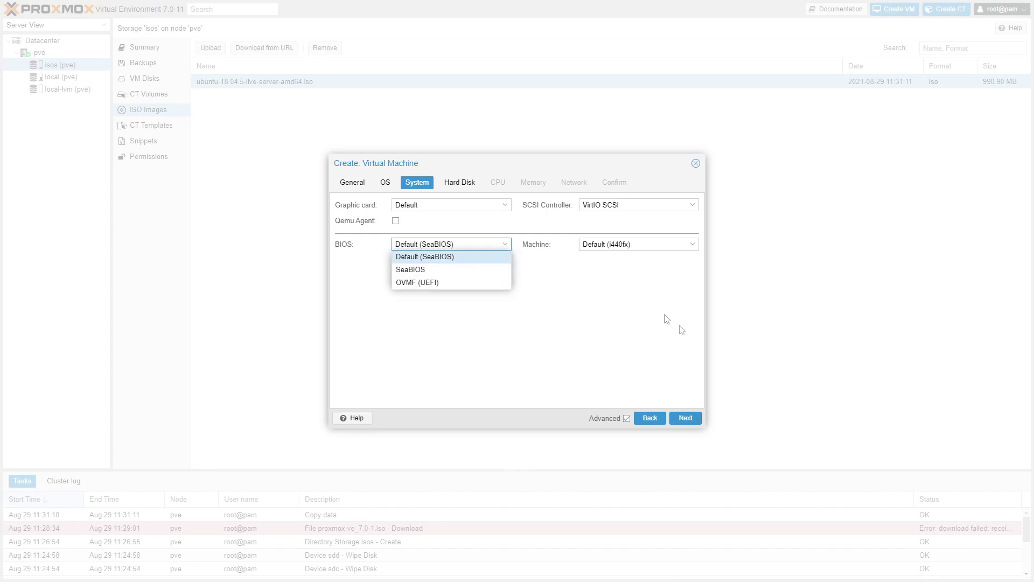
left_click(685, 419)
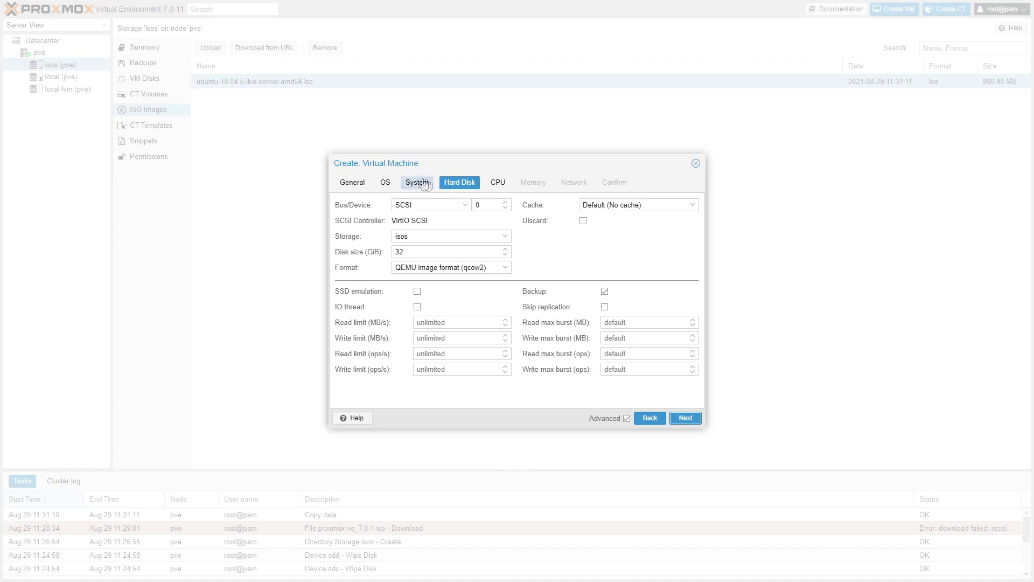
Step: Keep the disk as qcow2 with no cache on the isos storage, hiding advanced options
left_click(506, 273)
left_click(543, 262)
left_click(694, 208)
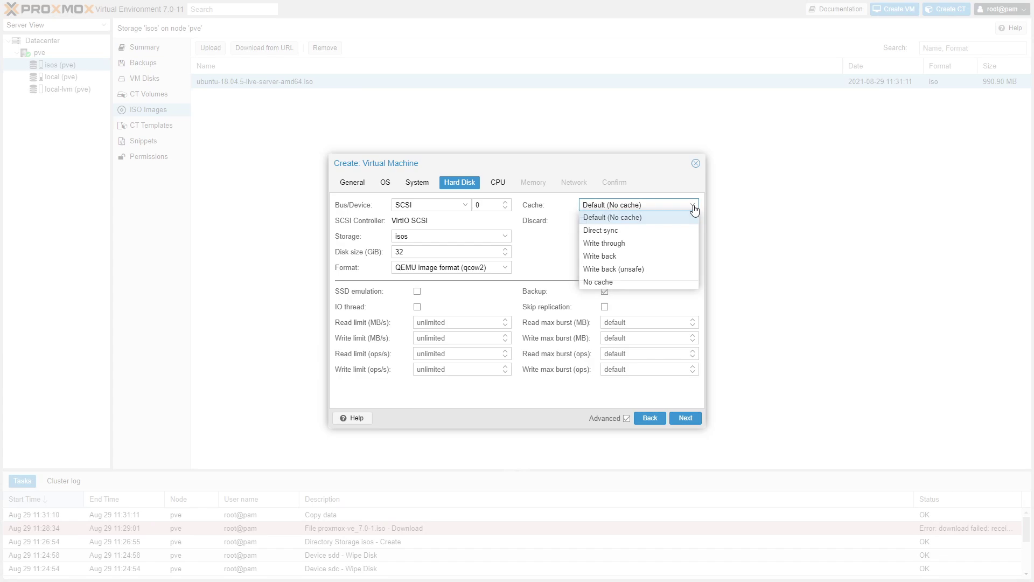
left_click(693, 207)
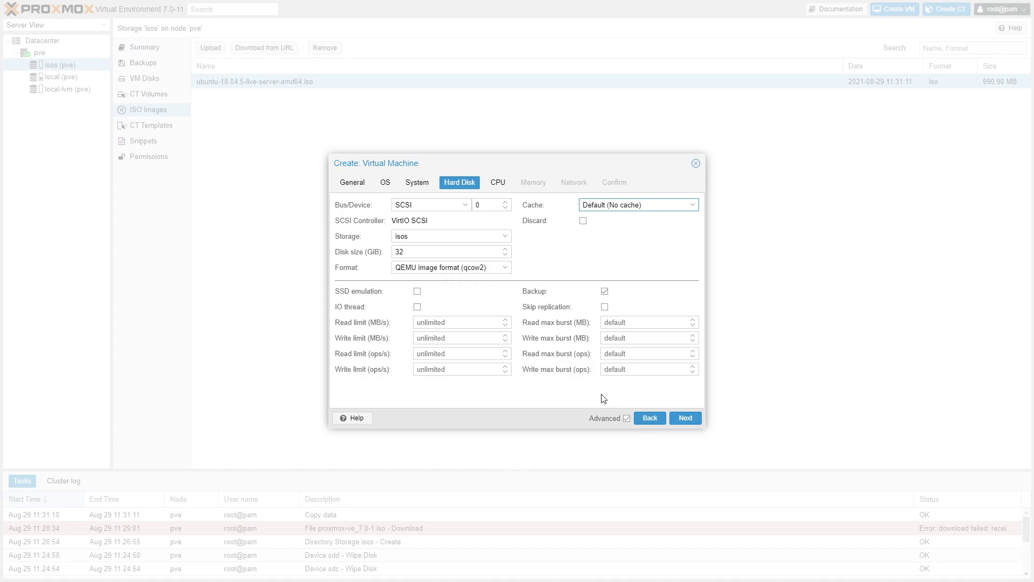
left_click(627, 419)
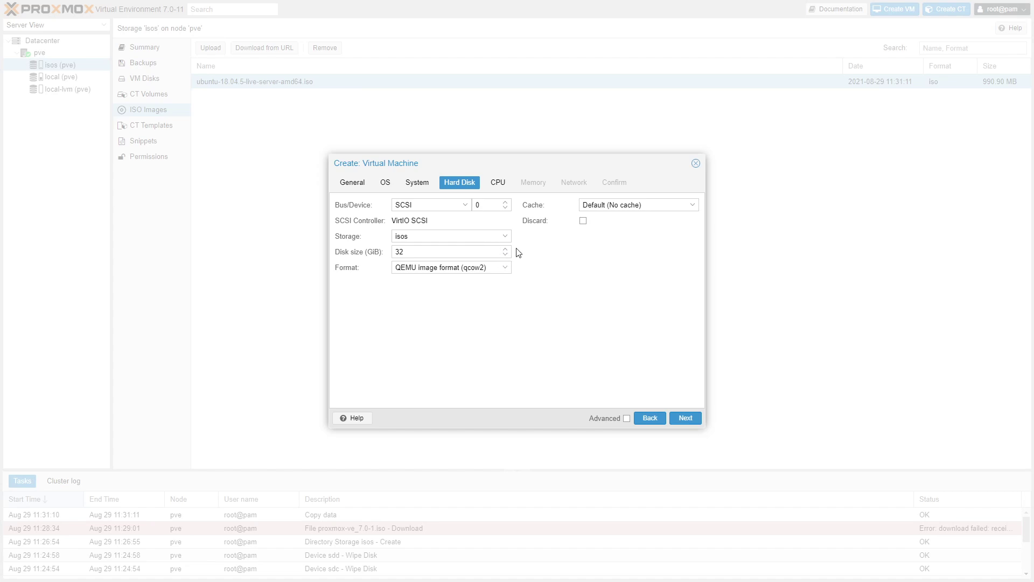
left_click(506, 240)
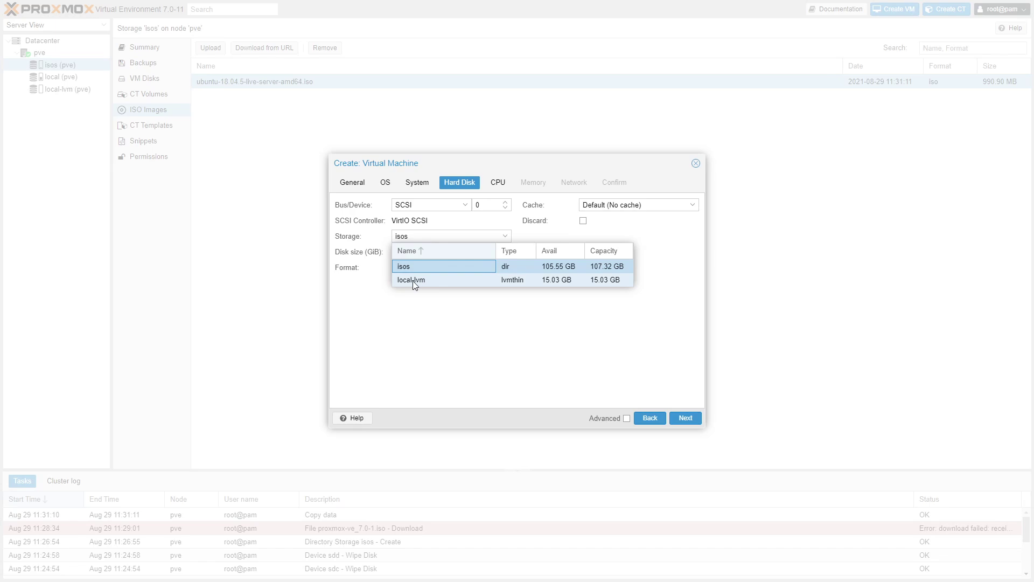
left_click(429, 309)
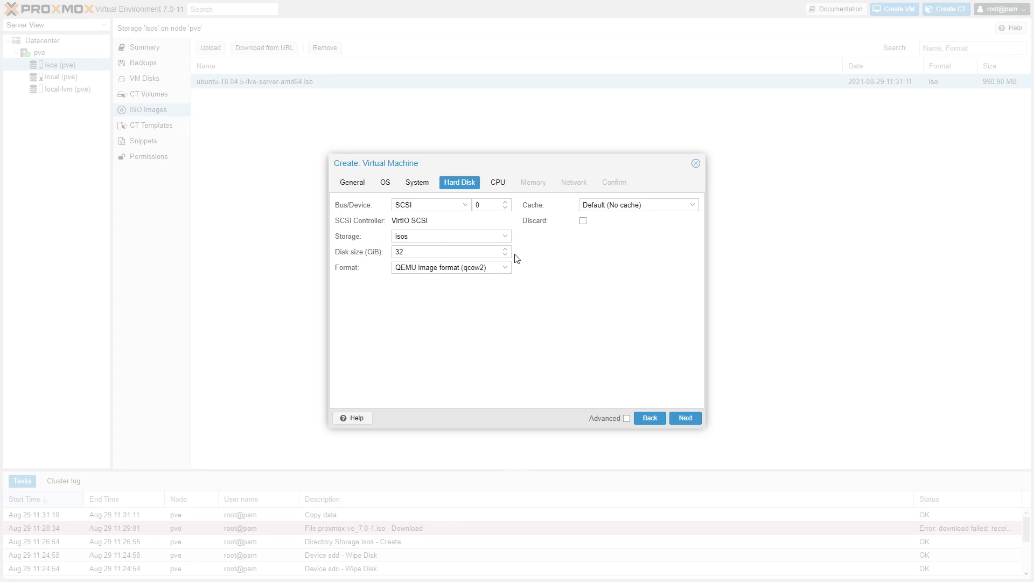
Step: Cancel the VM wizard and show the pve node's LVM volume groups to add one
left_click(696, 163)
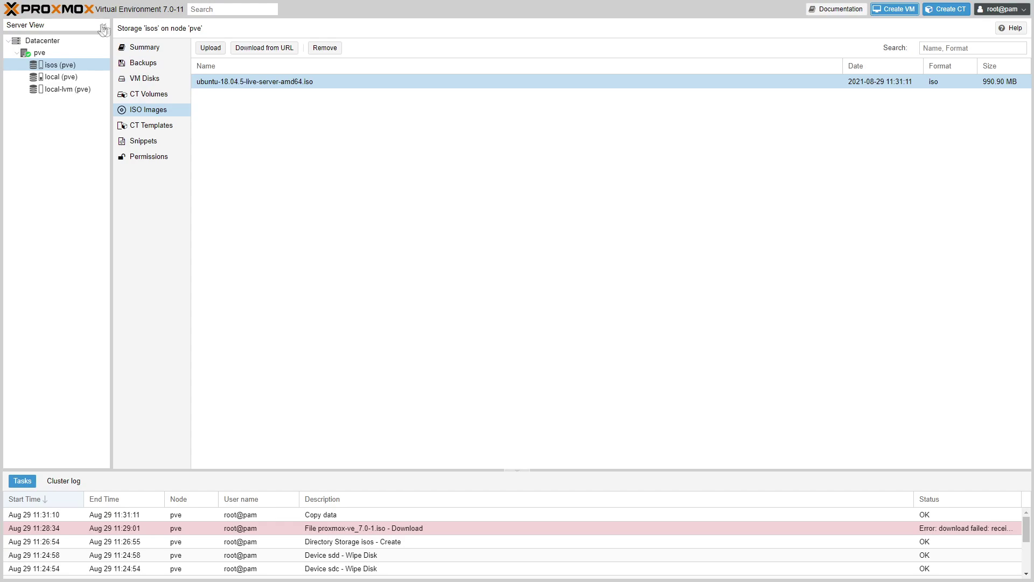
left_click(40, 53)
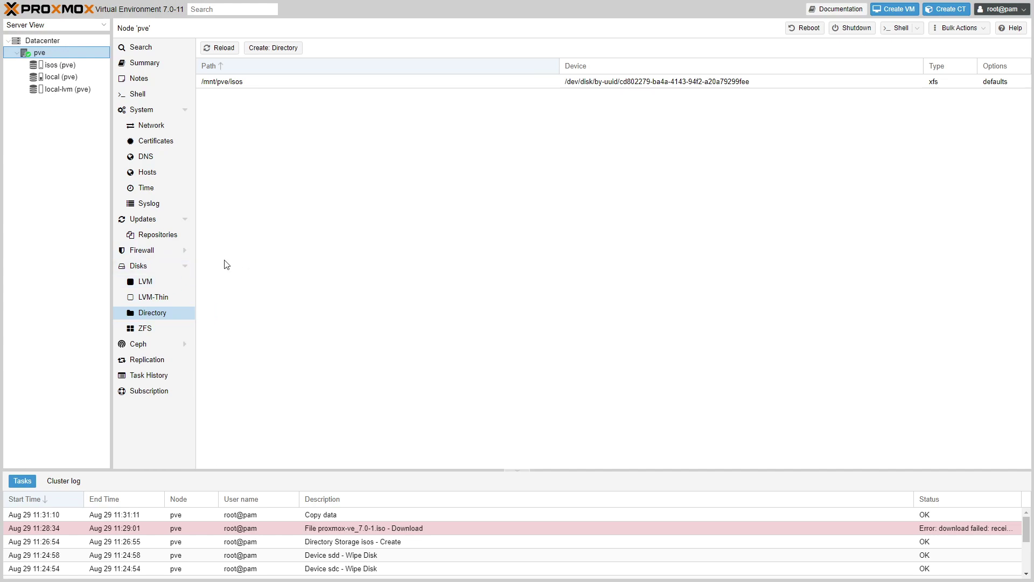
left_click(144, 282)
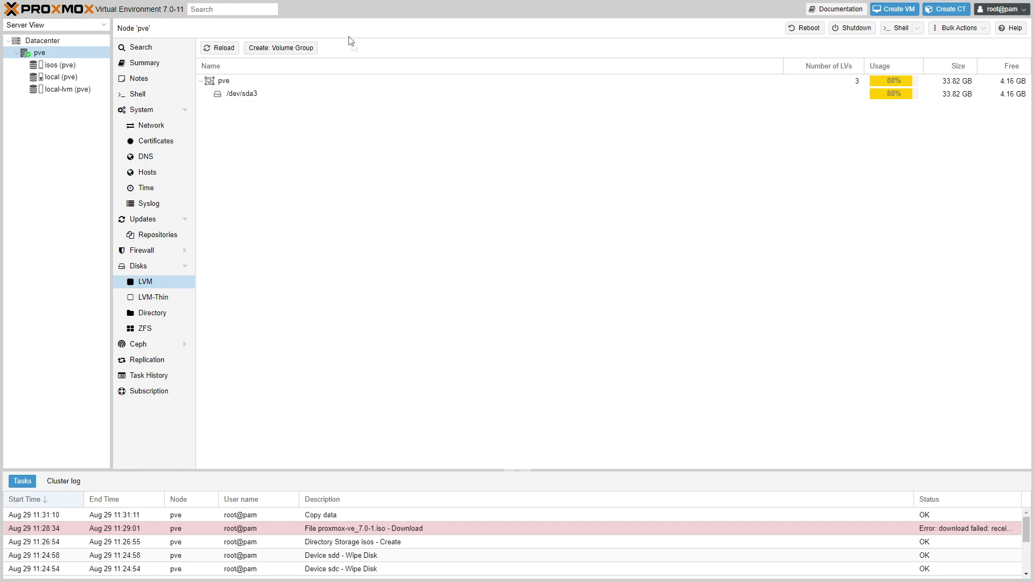
left_click(295, 48)
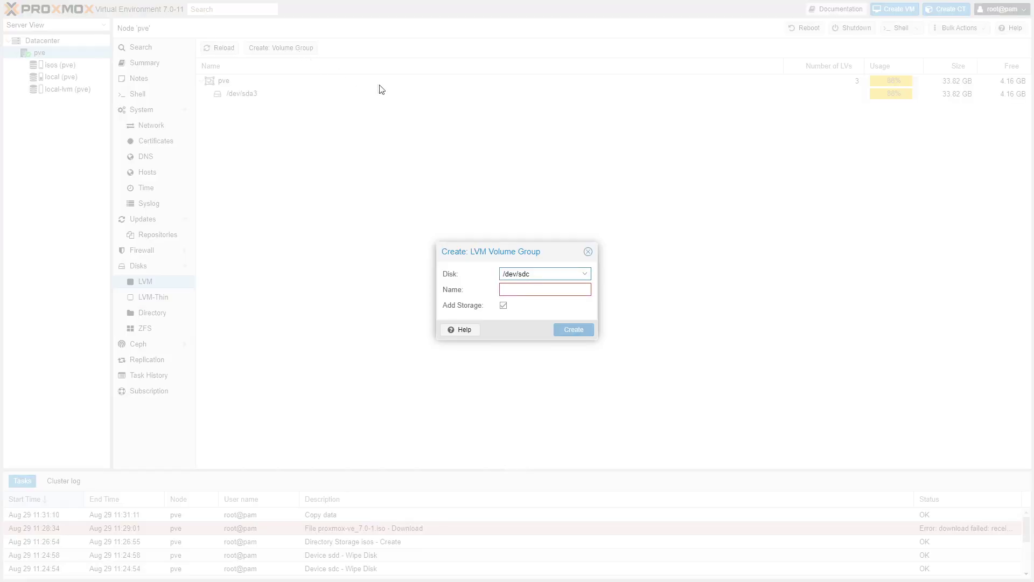
Step: Create an LVM volume group named vms on /dev/sdc with Add Storage ticked
left_click(586, 275)
left_click(547, 306)
left_click(545, 291)
type("a")
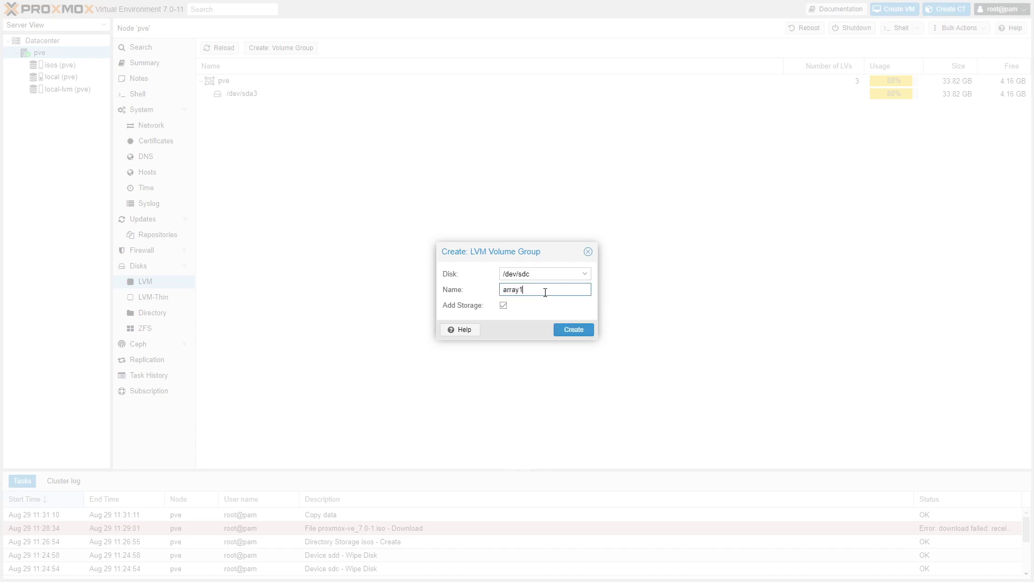
type("rra")
key("BackSpace")
key("BackSpace")
key("BackSpace")
key("BackSpace")
type("vm")
left_click(539, 313)
left_click(573, 330)
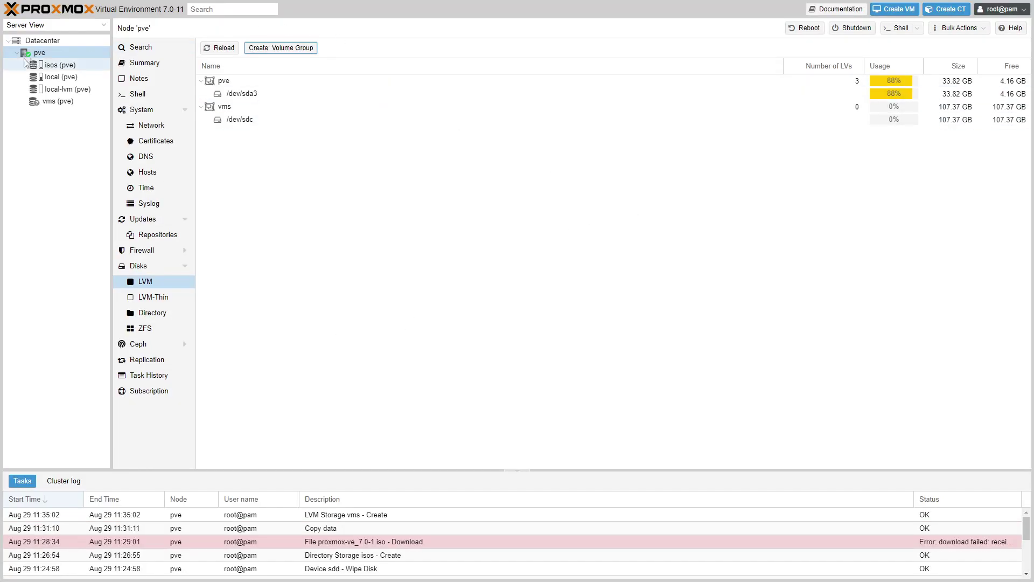
Step: Check the isos storage, then open the pve node's Summary page
left_click(65, 68)
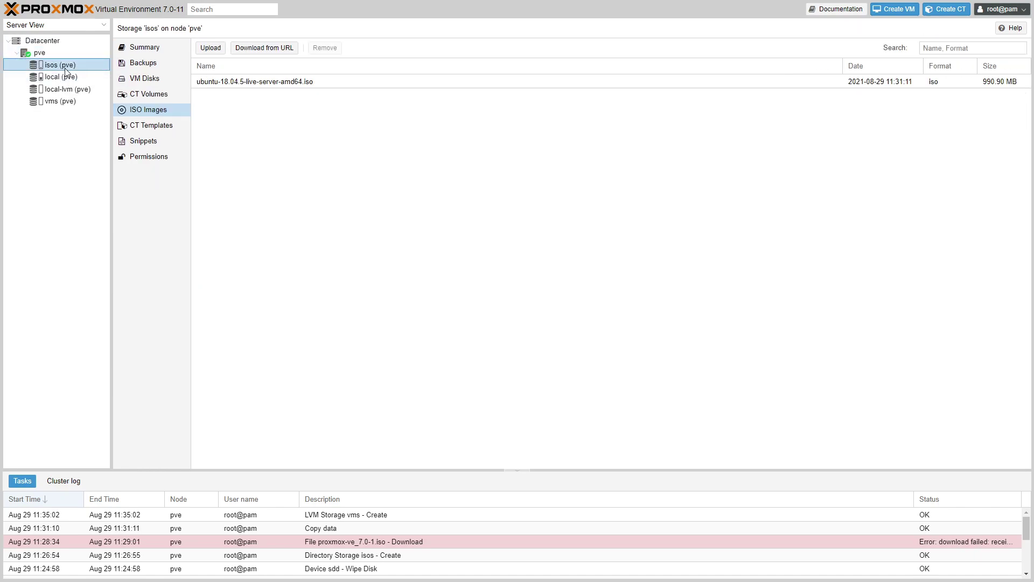
left_click(39, 53)
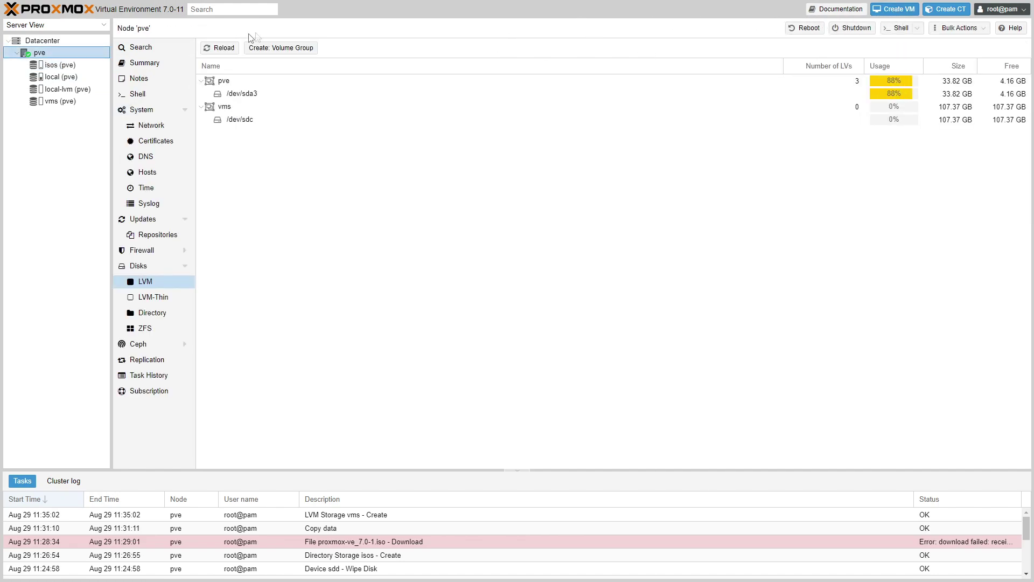
left_click(169, 64)
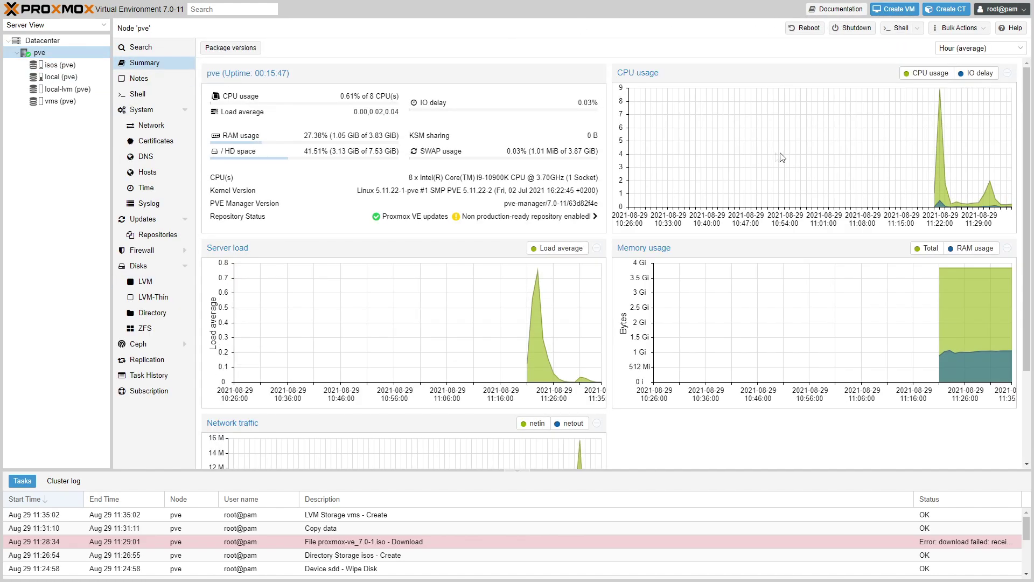
Step: Begin a new VM on node pve named ubuntu
left_click(895, 9)
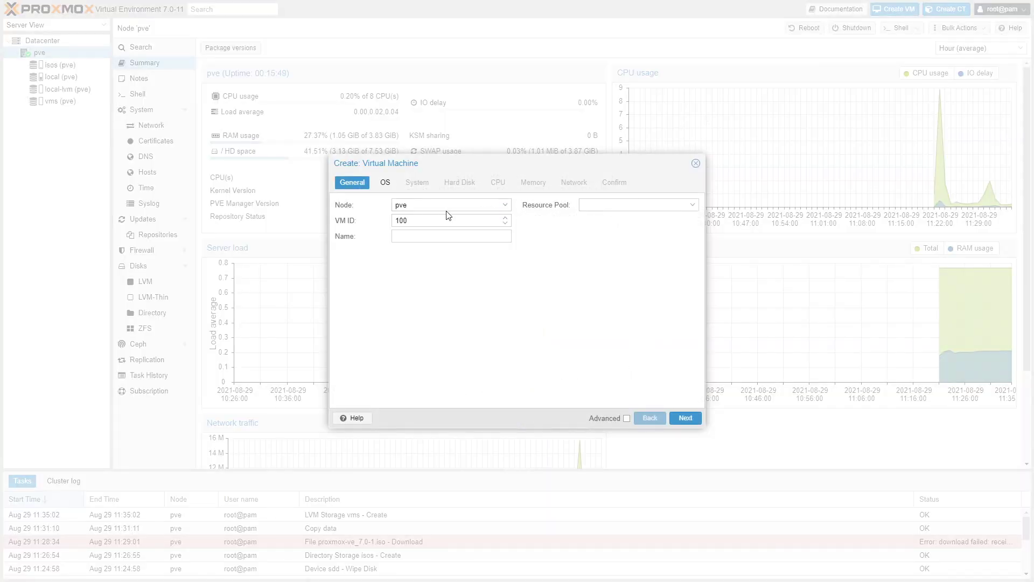
left_click(500, 205)
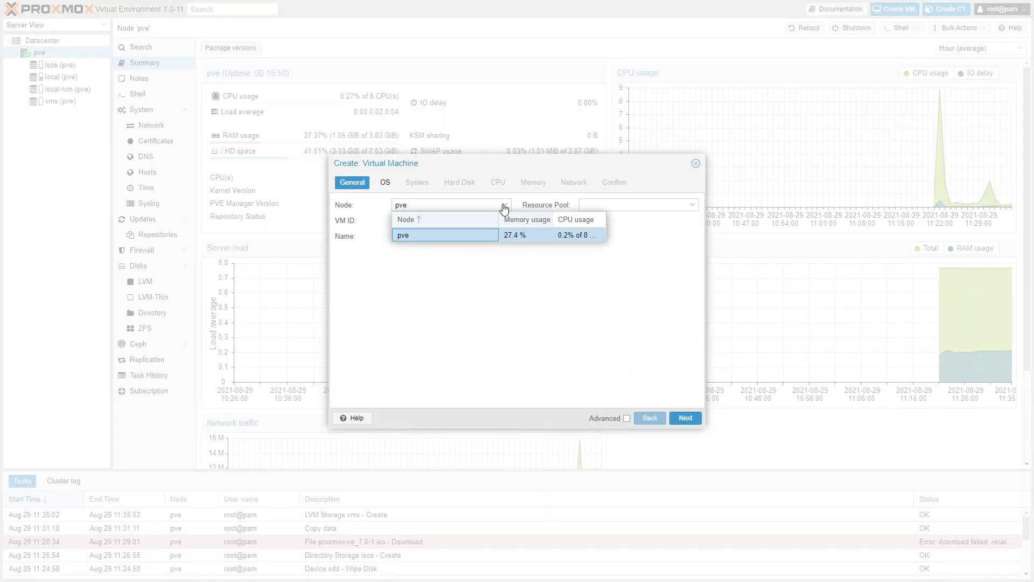
left_click(582, 253)
left_click(693, 206)
left_click(442, 236)
type("ubuntu")
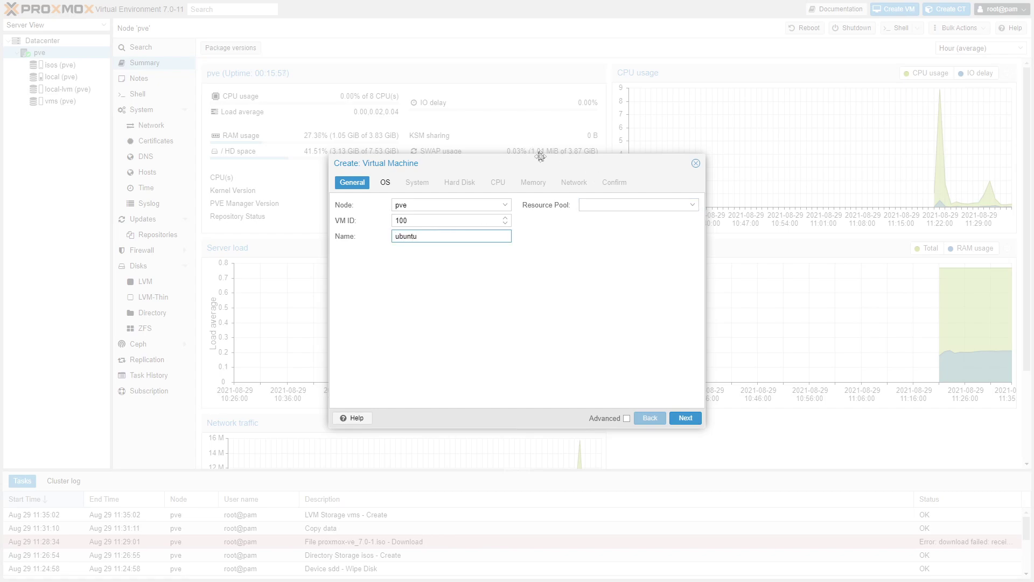
Step: Select the Ubuntu 18.04.5 server ISO and advance through System to Hard Disk
left_click(683, 421)
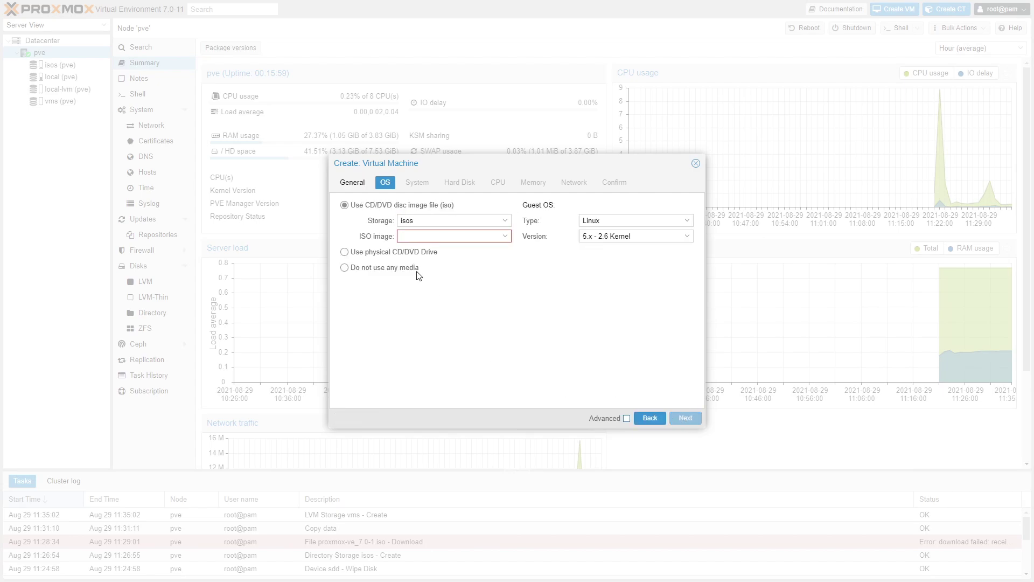
left_click(505, 236)
left_click(462, 267)
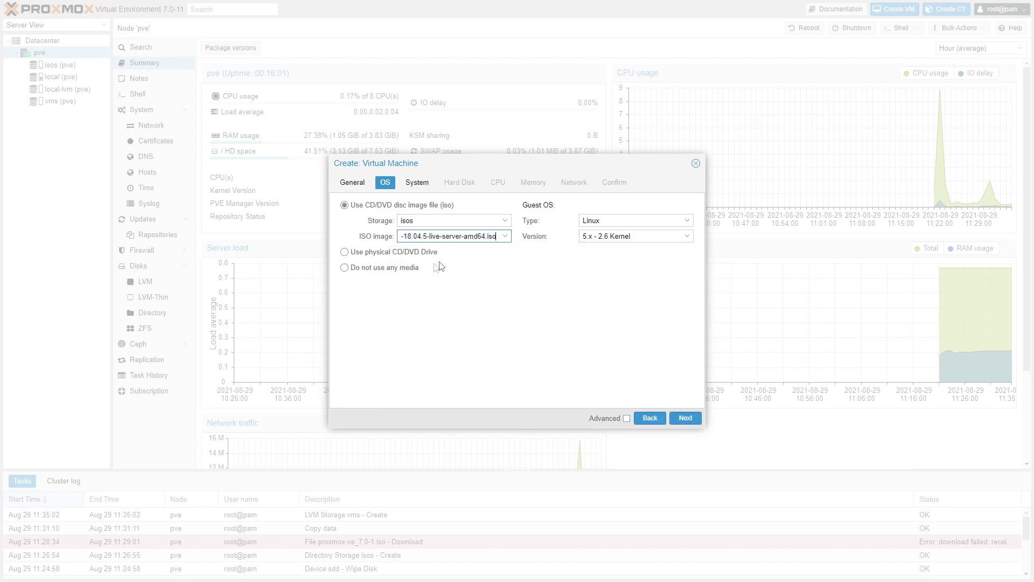
left_click(686, 419)
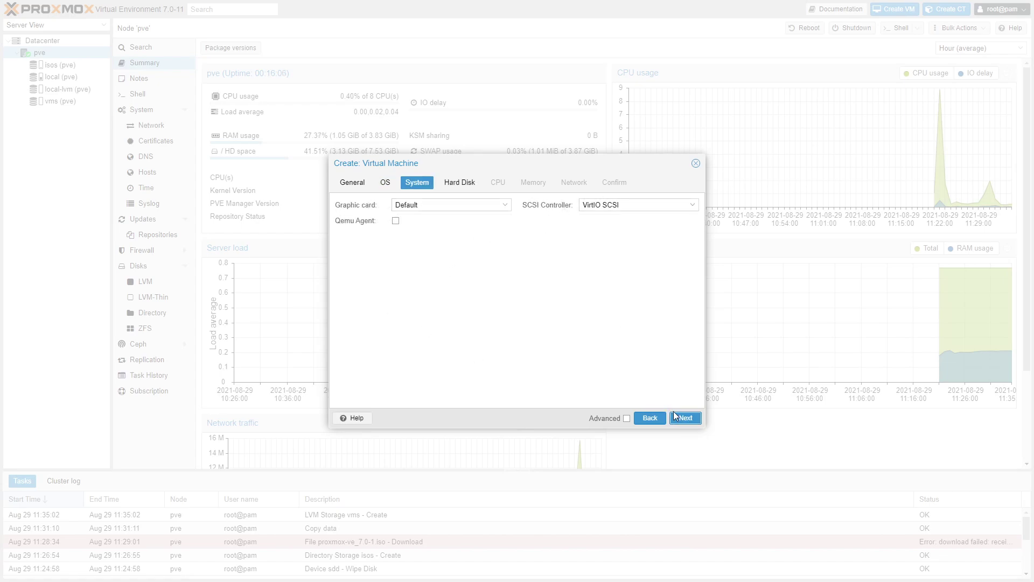
left_click(685, 419)
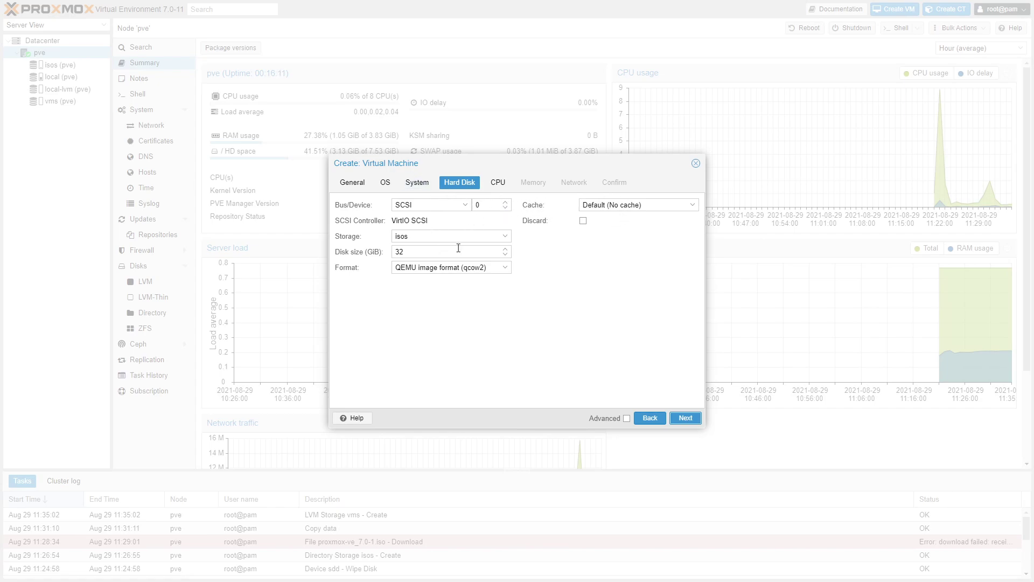
Step: Place the VM's disk on the vms storage and set its size to 50 GiB
left_click(507, 237)
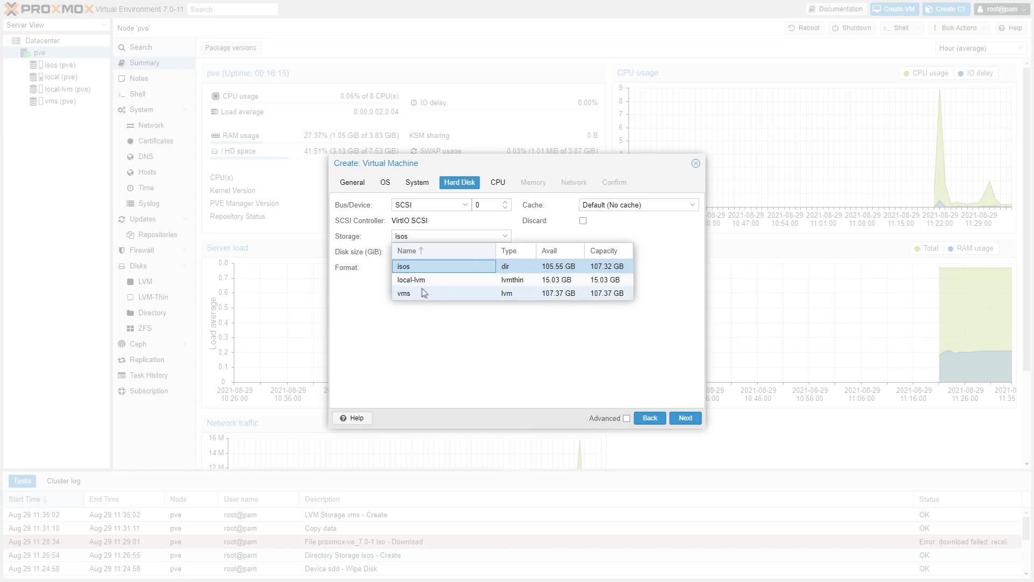
left_click(405, 293)
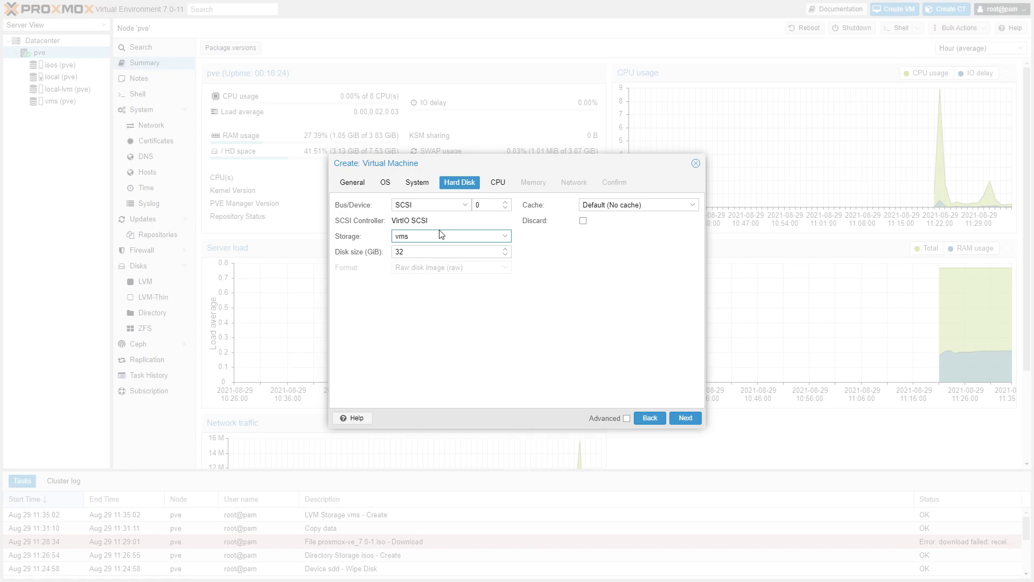
left_click(506, 249)
left_click(505, 254)
left_click_drag(410, 252, 377, 250)
type("50")
left_click(477, 289)
left_click(479, 236)
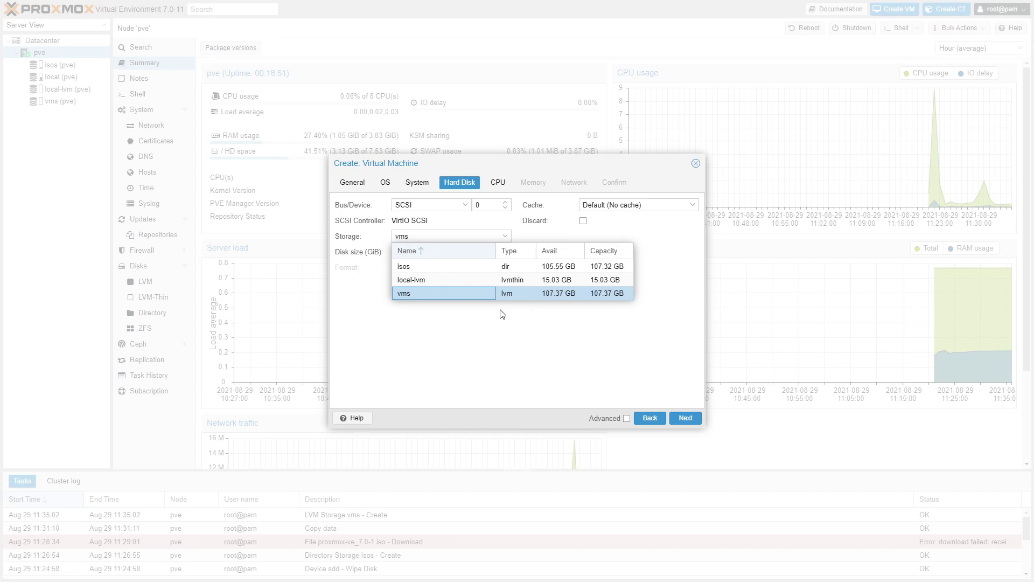
left_click(503, 315)
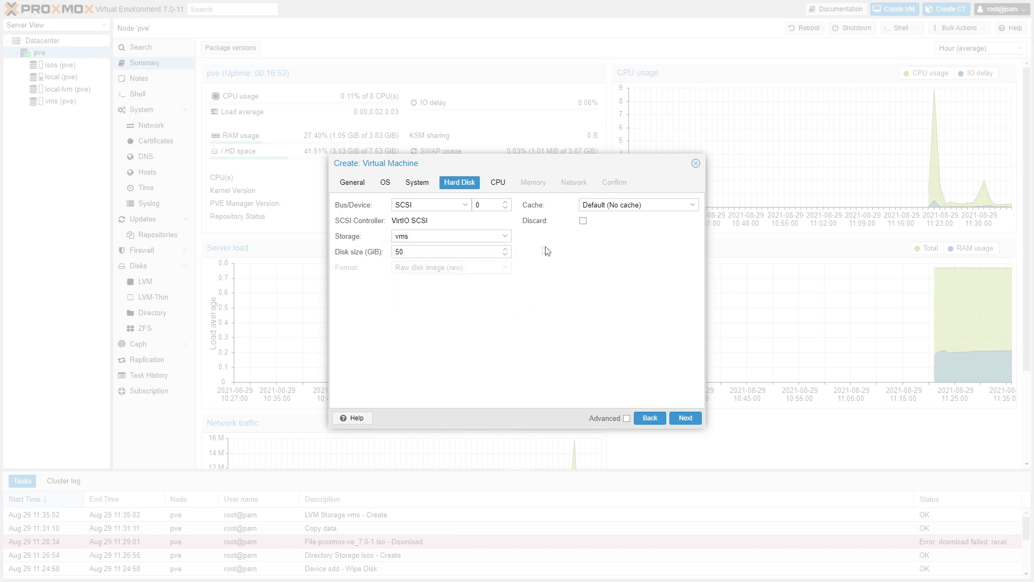
left_click(675, 418)
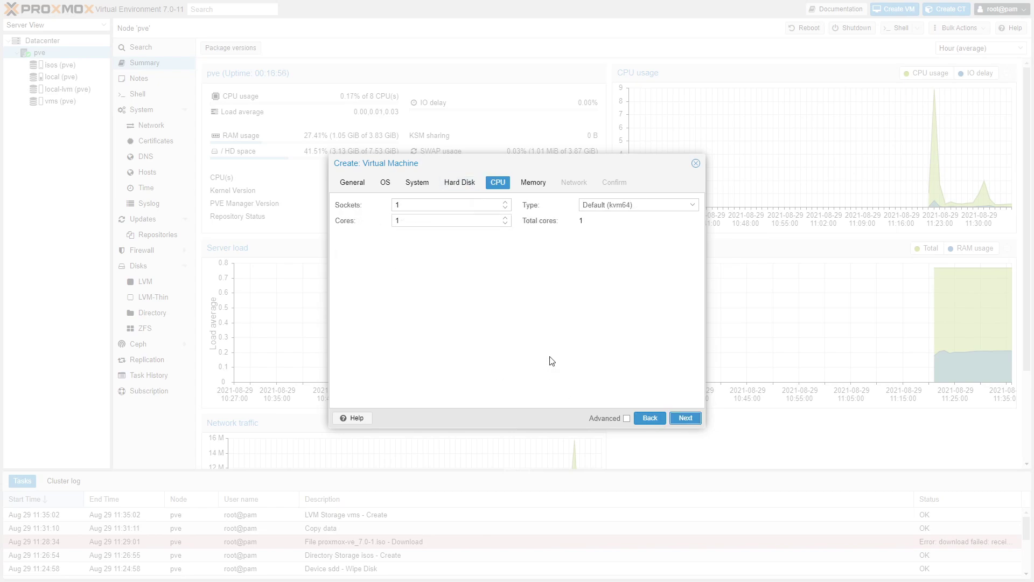
Step: Give the VM 1 socket with 4 cores and keep memory at 2048 MiB
left_click(504, 209)
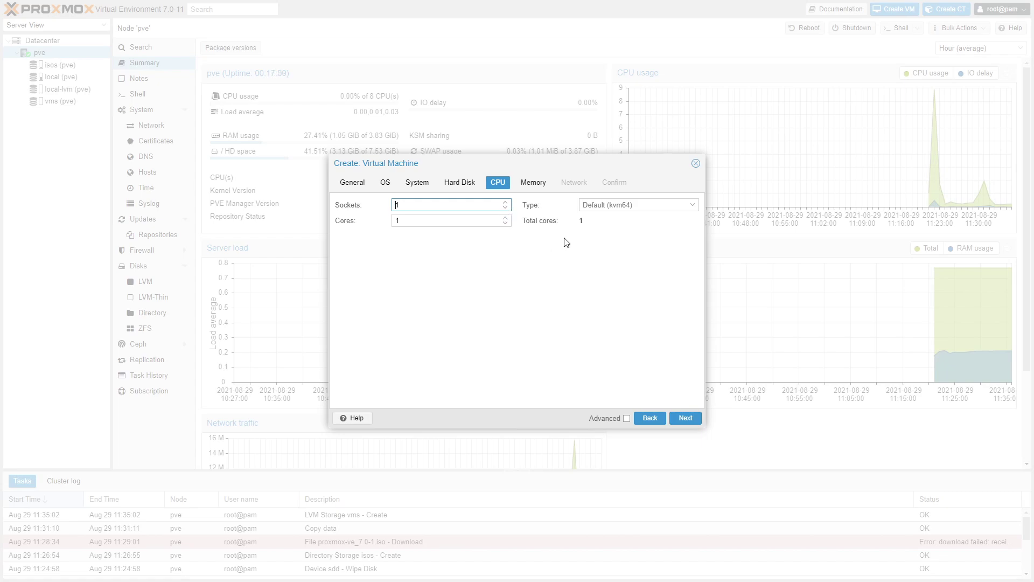
left_click(507, 218)
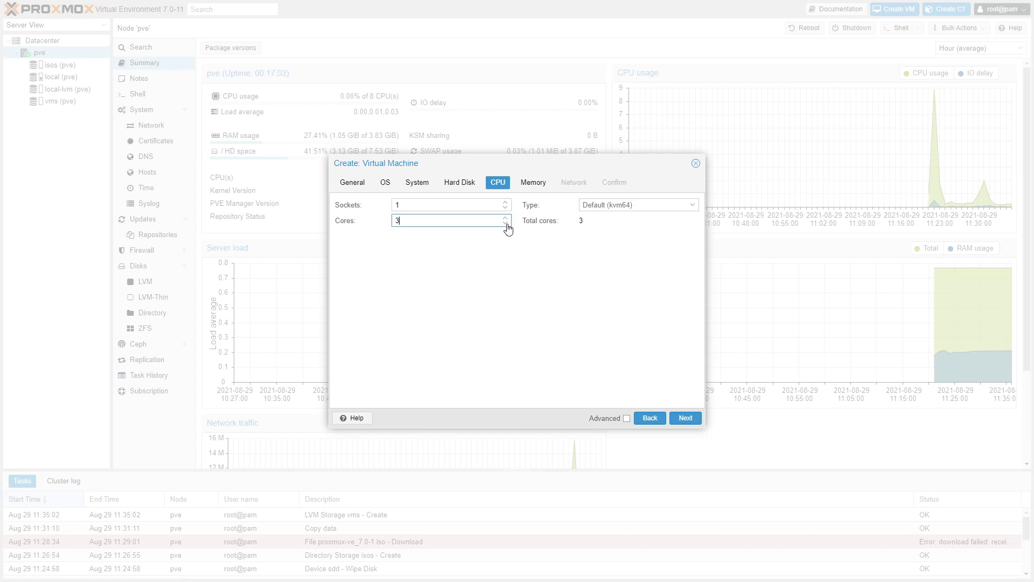
key("Down")
left_click(506, 218)
left_click(506, 218)
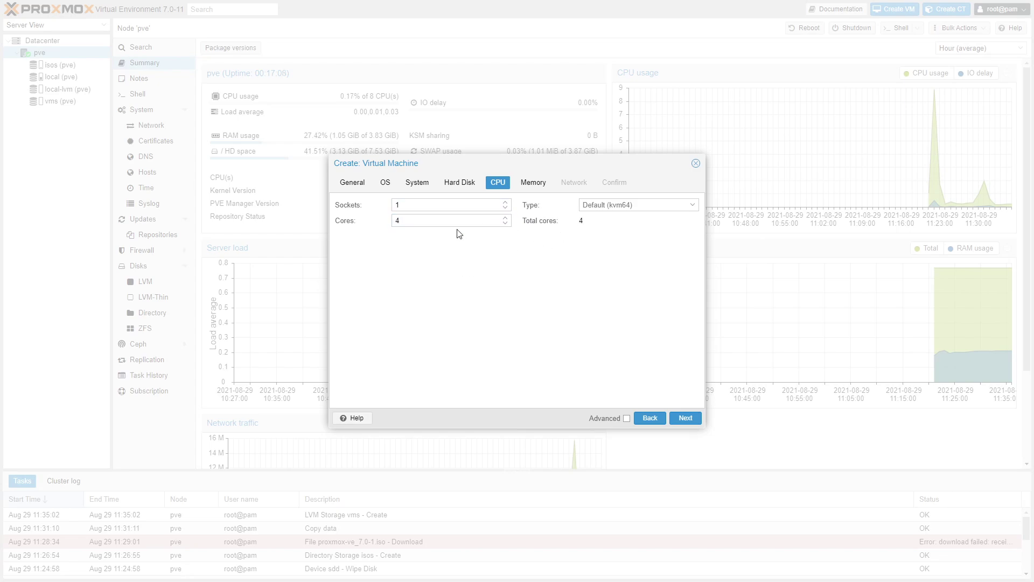
left_click(505, 203)
left_click(505, 208)
left_click(679, 418)
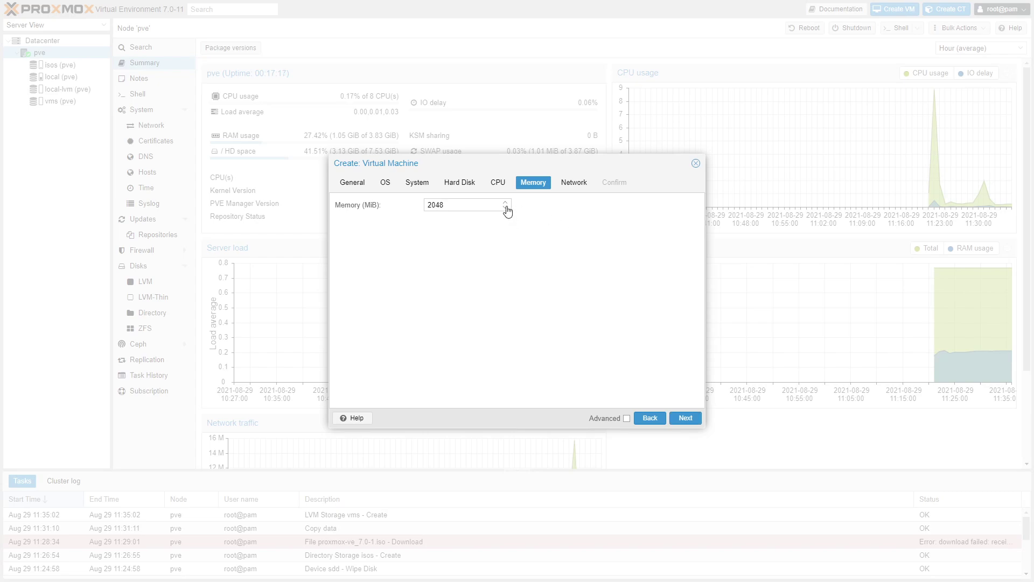
left_click(685, 418)
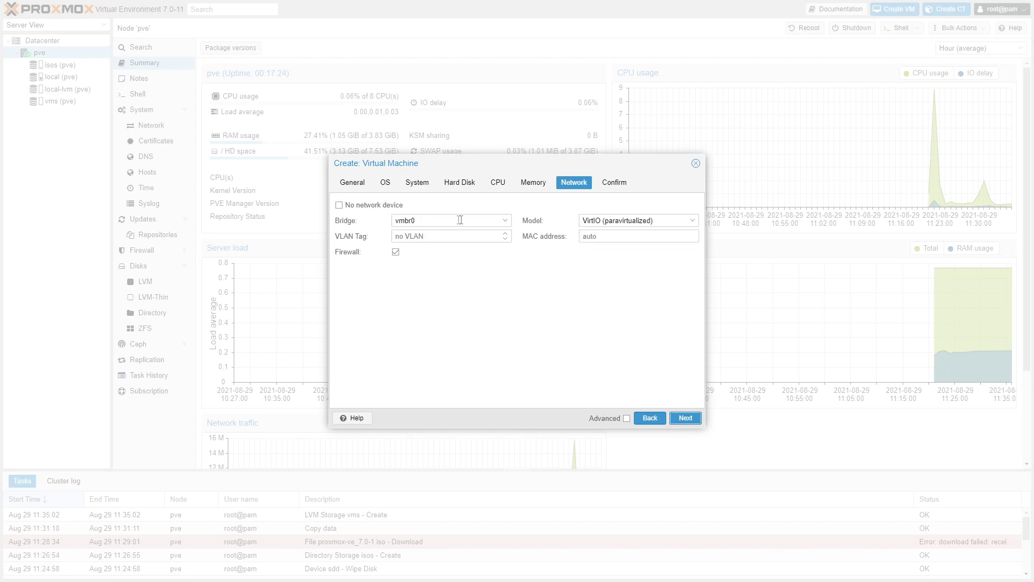
Step: Leave net0 on bridge vmbr0 with the firewall checked and reach the Confirm page
left_click(506, 221)
left_click(512, 308)
left_click(395, 253)
left_click(396, 252)
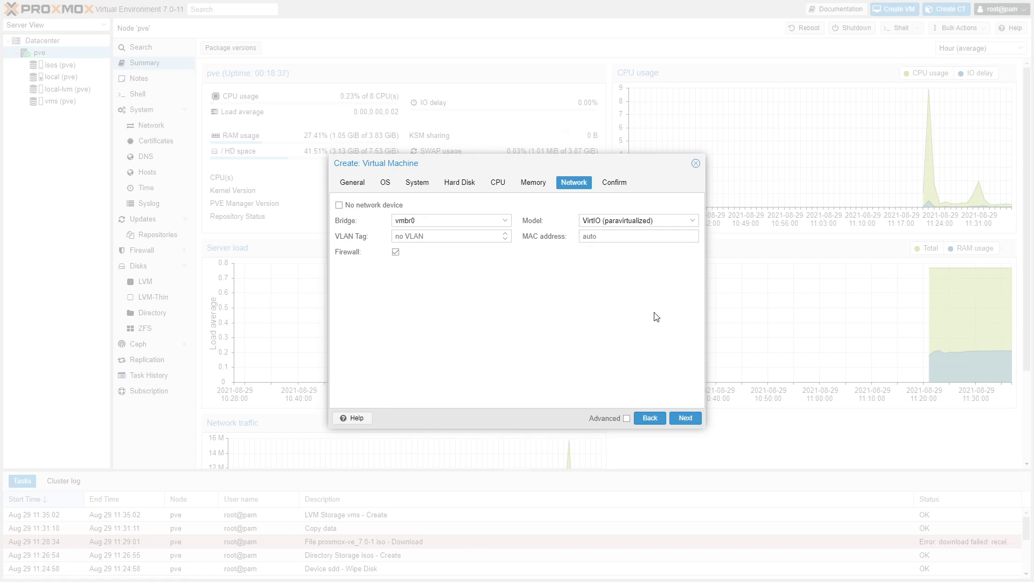
left_click(685, 418)
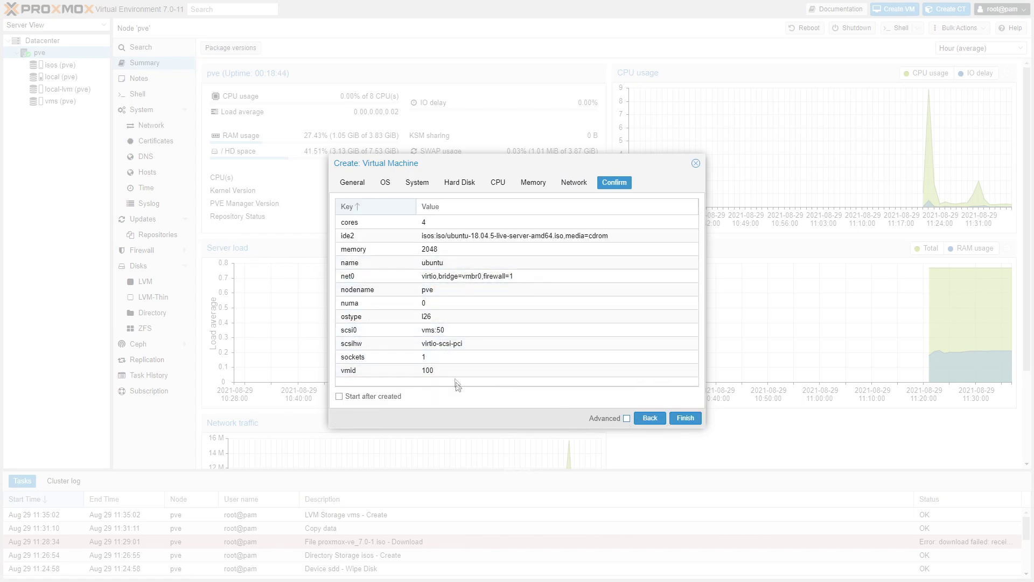
Step: Set the Start after created option, finish creating VM 100 (ubuntu), and select its Create task
left_click(392, 398)
left_click(391, 400)
double_click(392, 398)
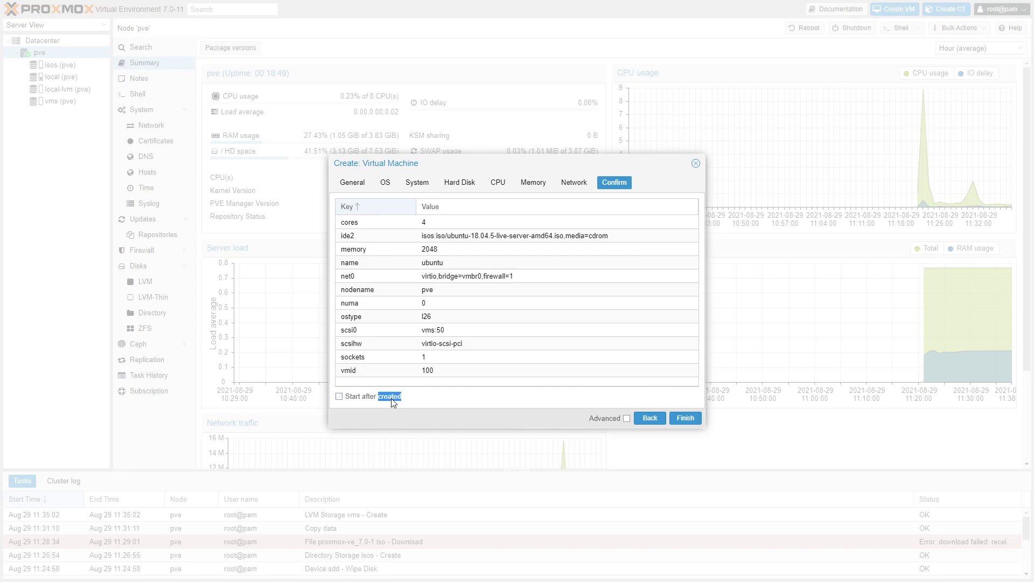
left_click(430, 403)
left_click(684, 419)
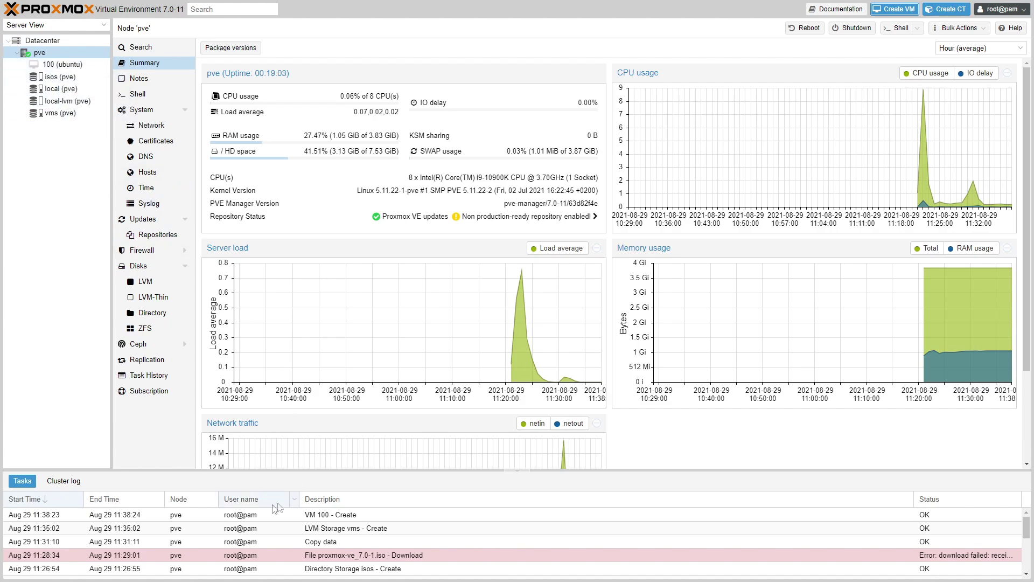
left_click(339, 515)
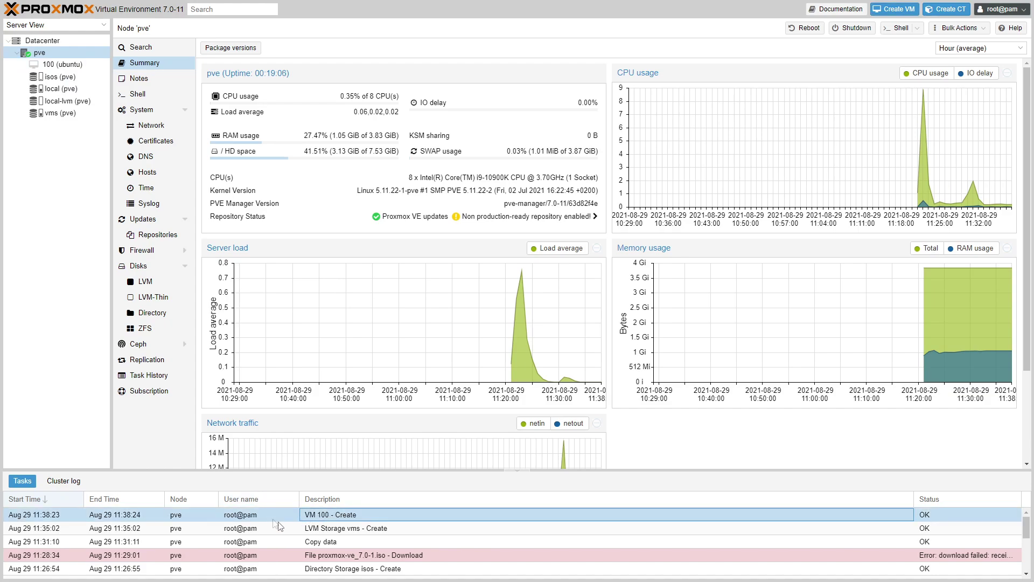
Step: Resize the Tasks panel, then select 100 (ubuntu) in the Server View tree
left_click_drag(355, 471, 367, 511)
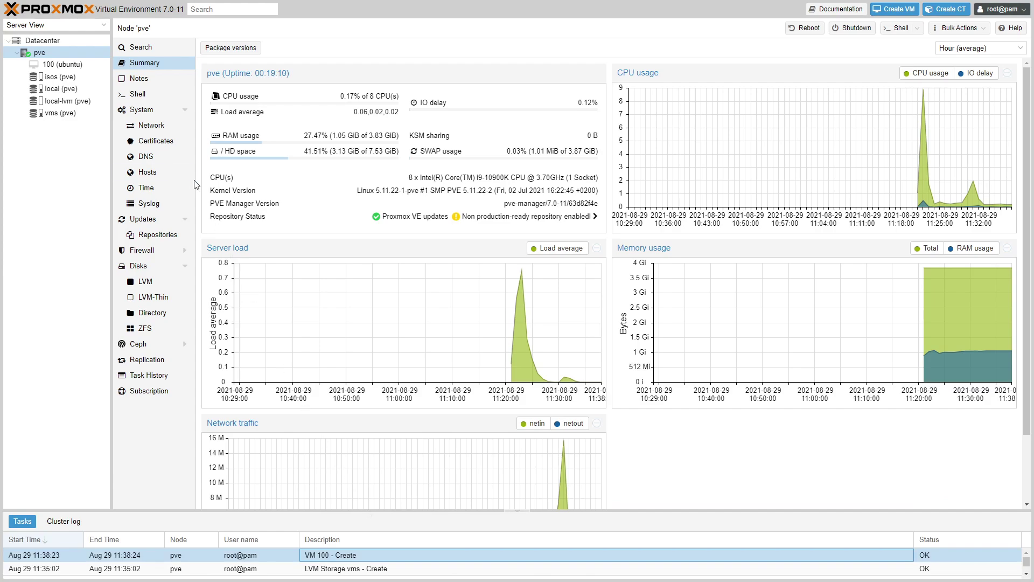
left_click_drag(315, 512, 325, 465)
left_click(337, 555)
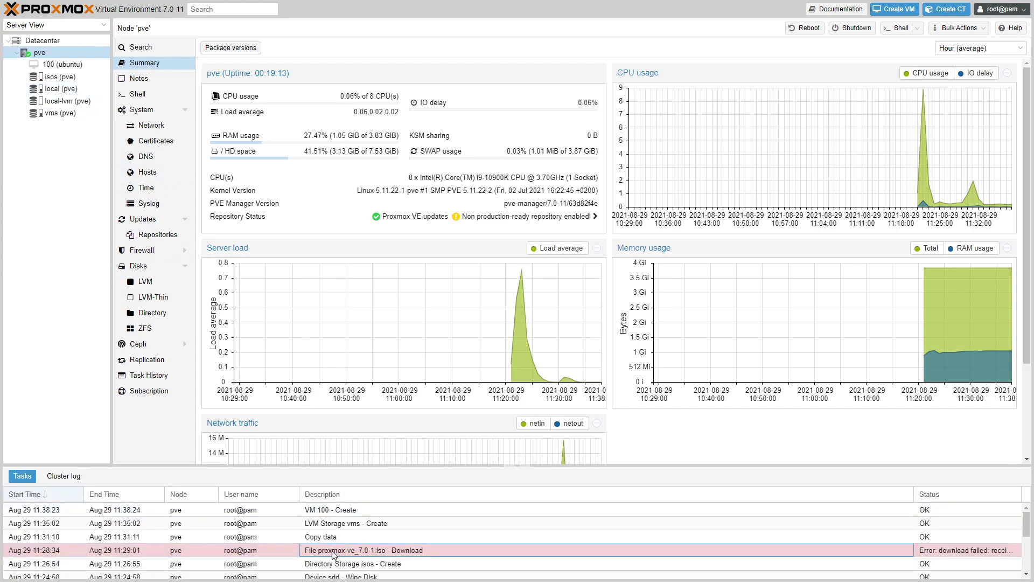
left_click_drag(336, 465, 340, 512)
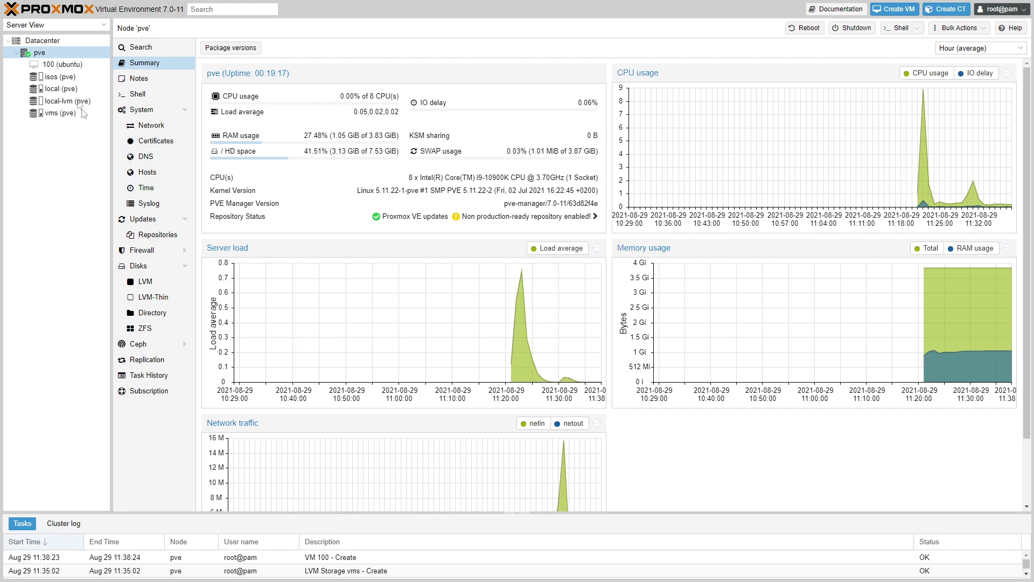
left_click(64, 66)
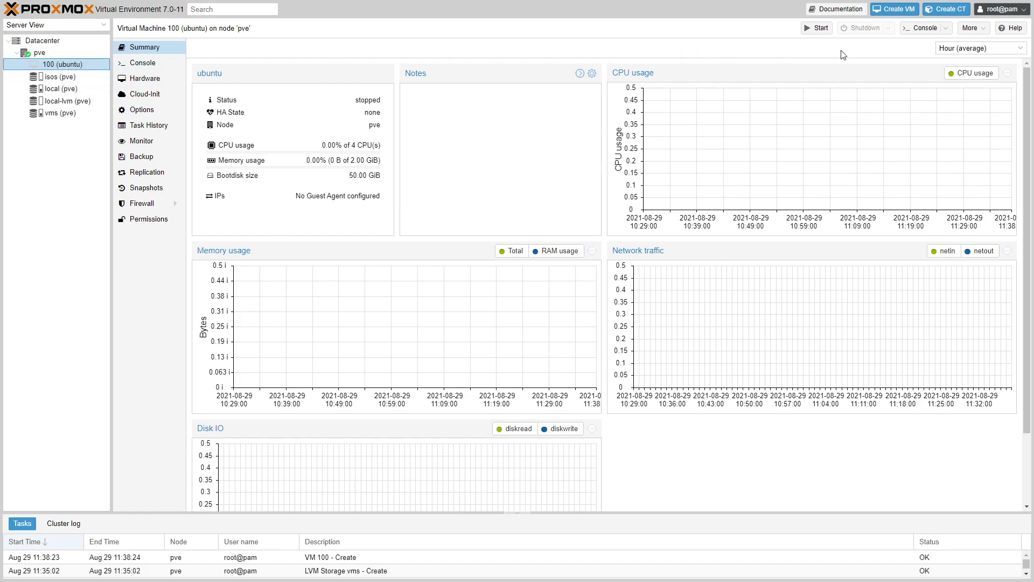
Step: Start VM 100 (ubuntu) and open its console
left_click(816, 28)
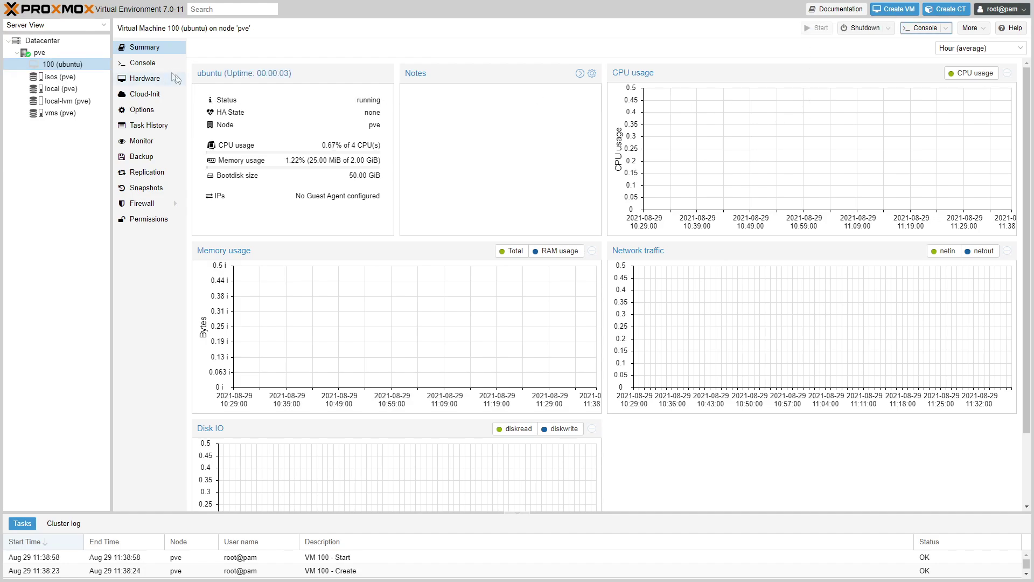
left_click(155, 65)
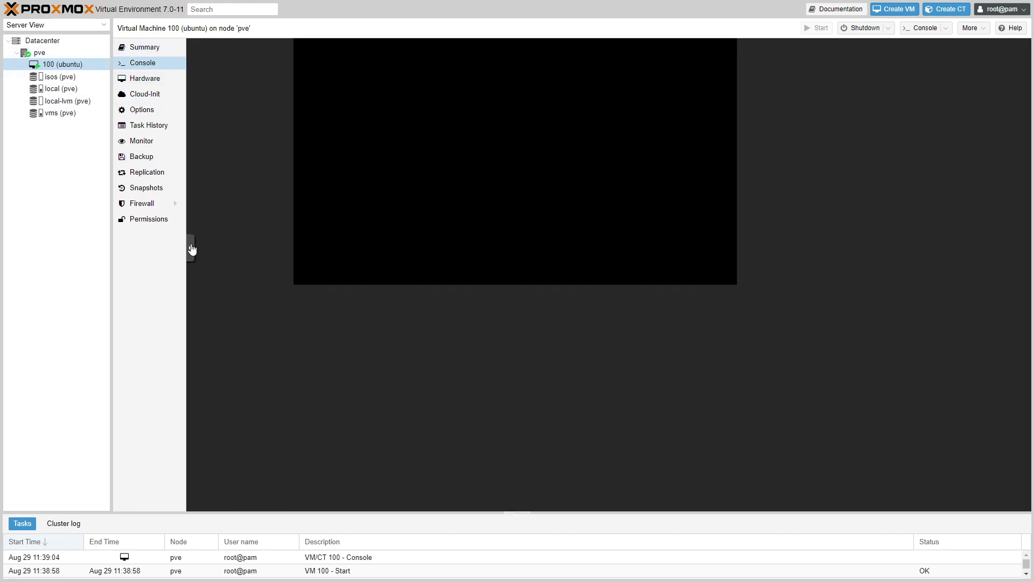
left_click(191, 248)
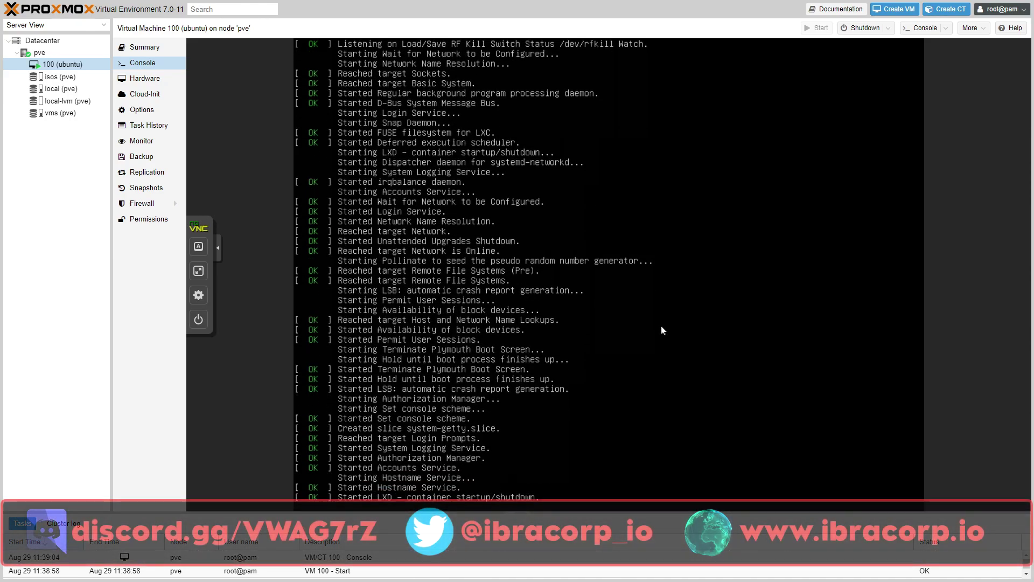
Step: Browse the VM's Monitor, Backup, Replication, Snapshots, Firewall and Log pages, then return to Console
left_click(155, 146)
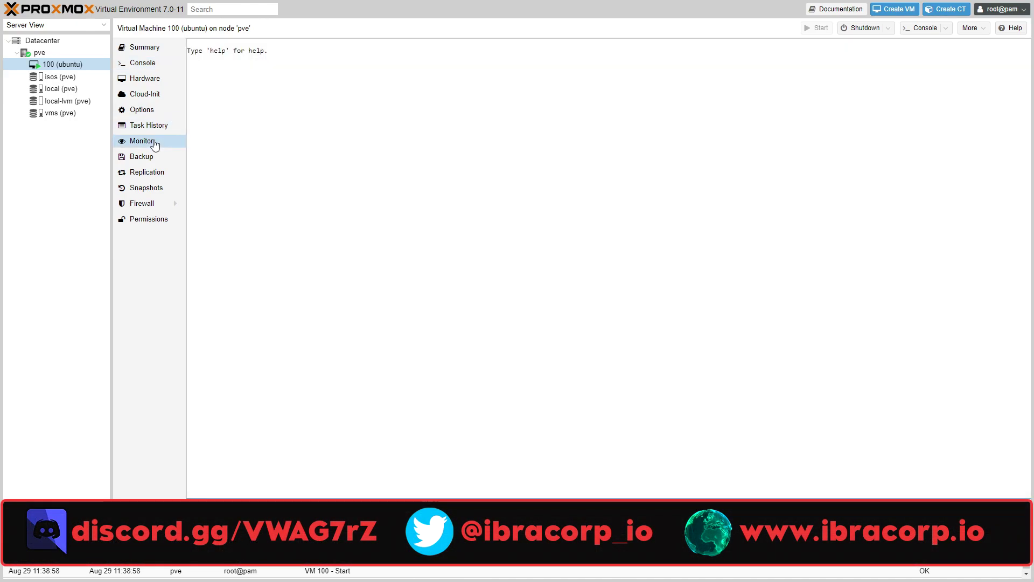
left_click(165, 158)
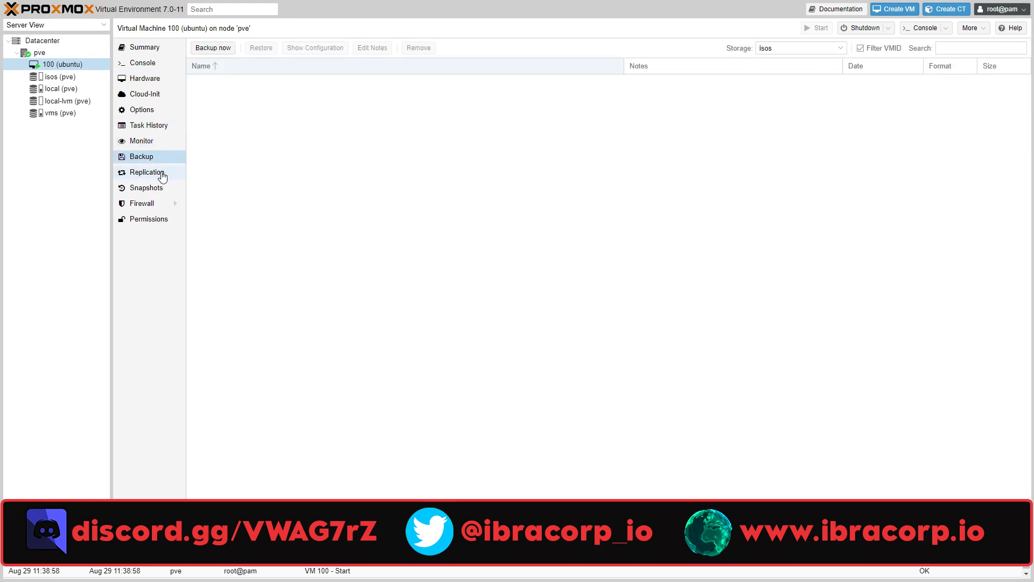
left_click(164, 178)
left_click(166, 189)
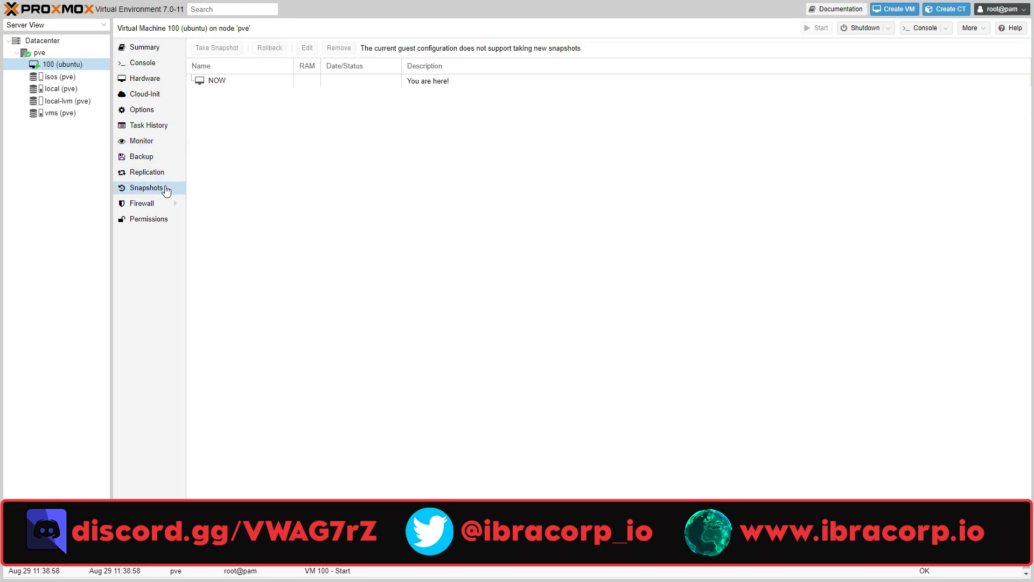
left_click(220, 86)
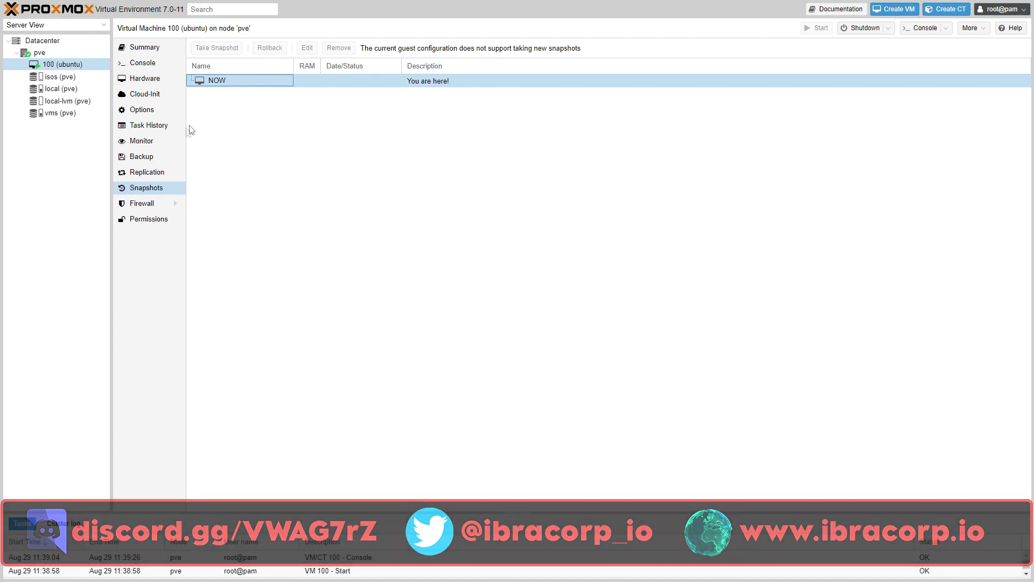
left_click(152, 208)
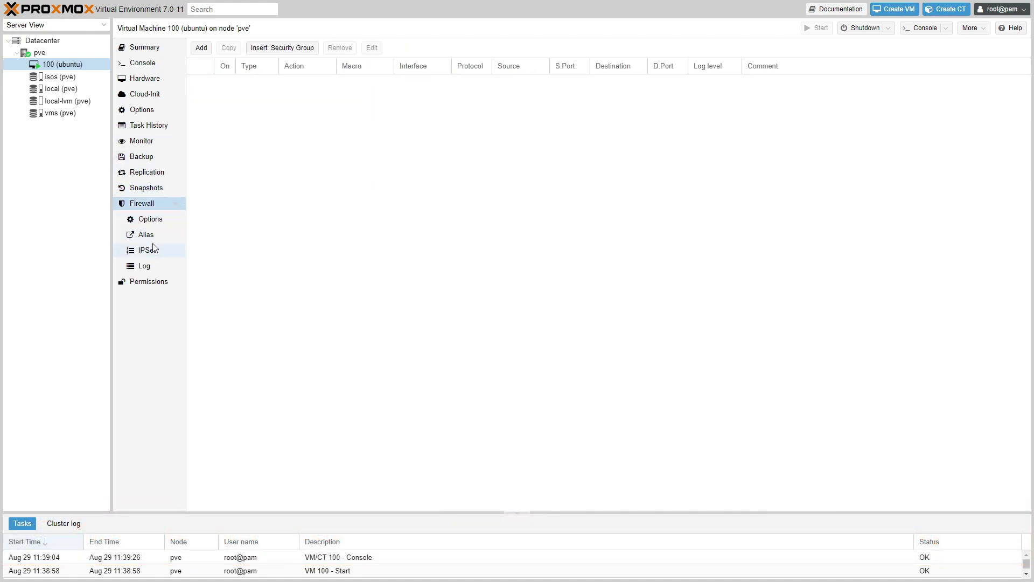
left_click(156, 268)
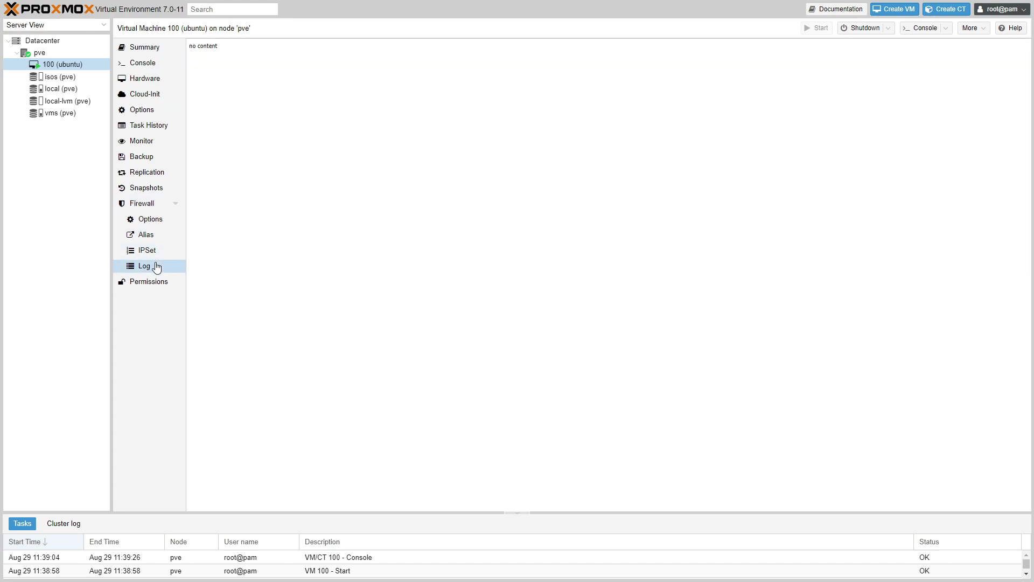
left_click(154, 64)
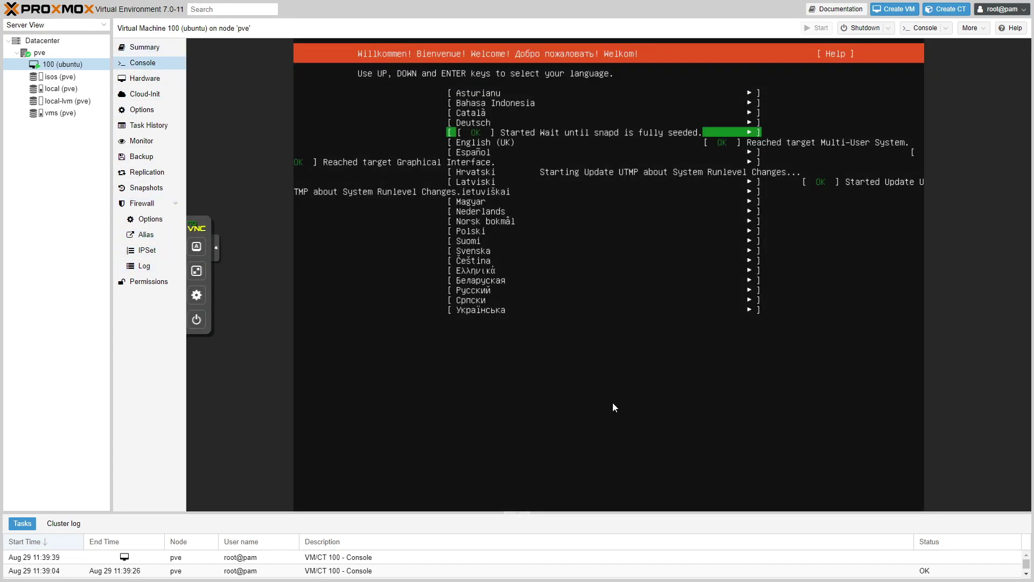
Step: Accept English, no installer update, US keyboard, DHCP network, blank proxy and the default mirror
key("Return")
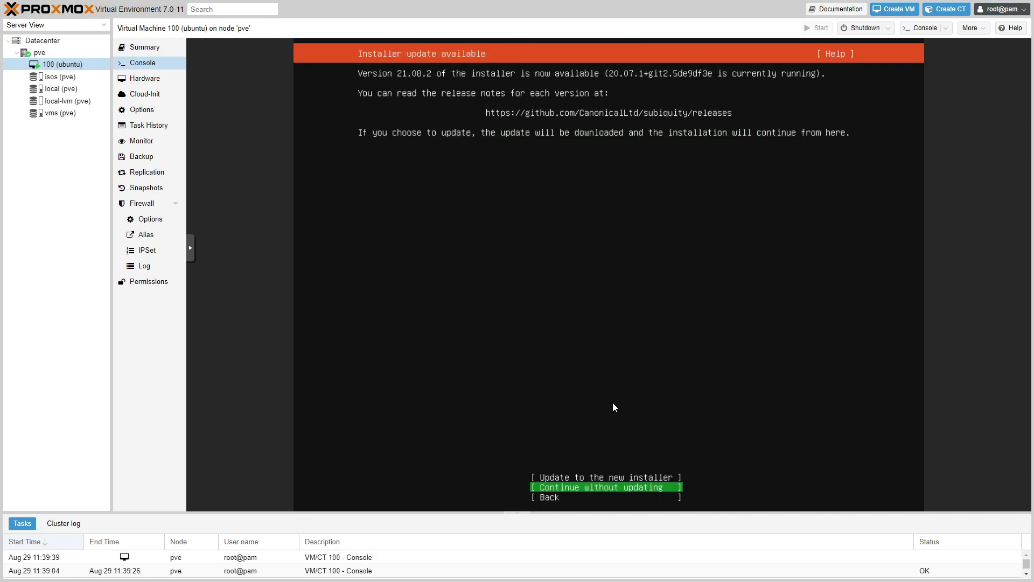
key("Return")
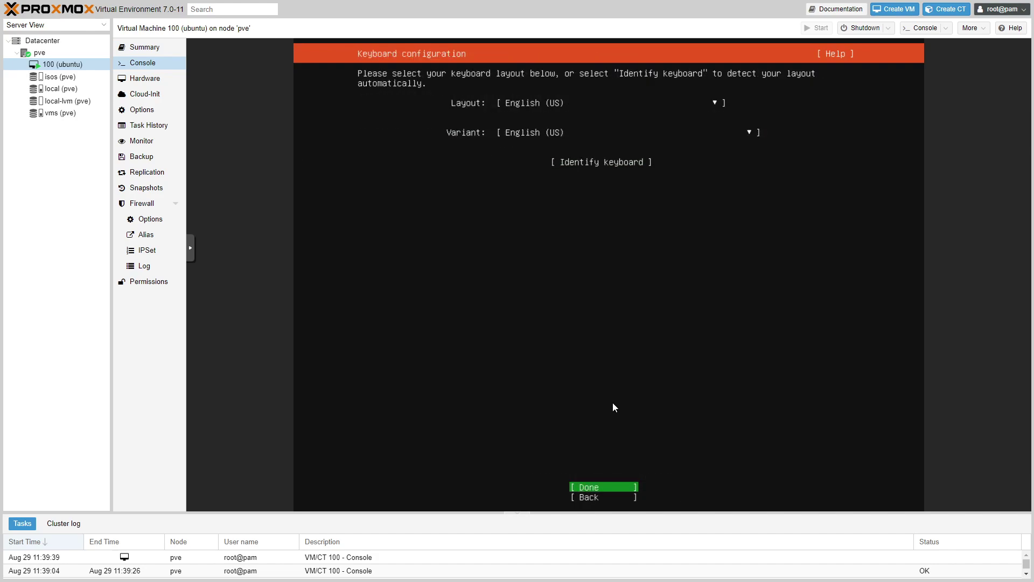
key("Return")
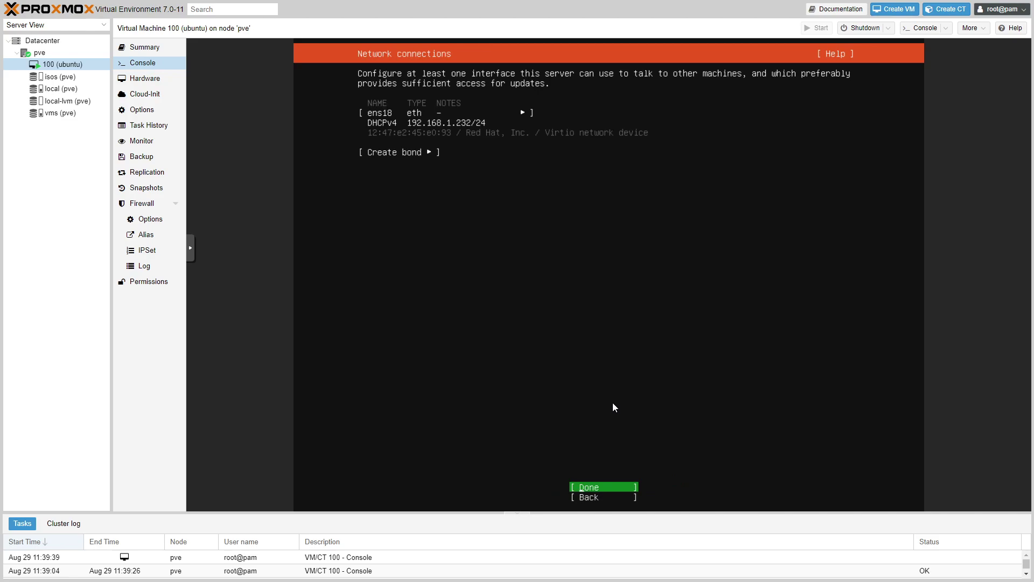
key("Return")
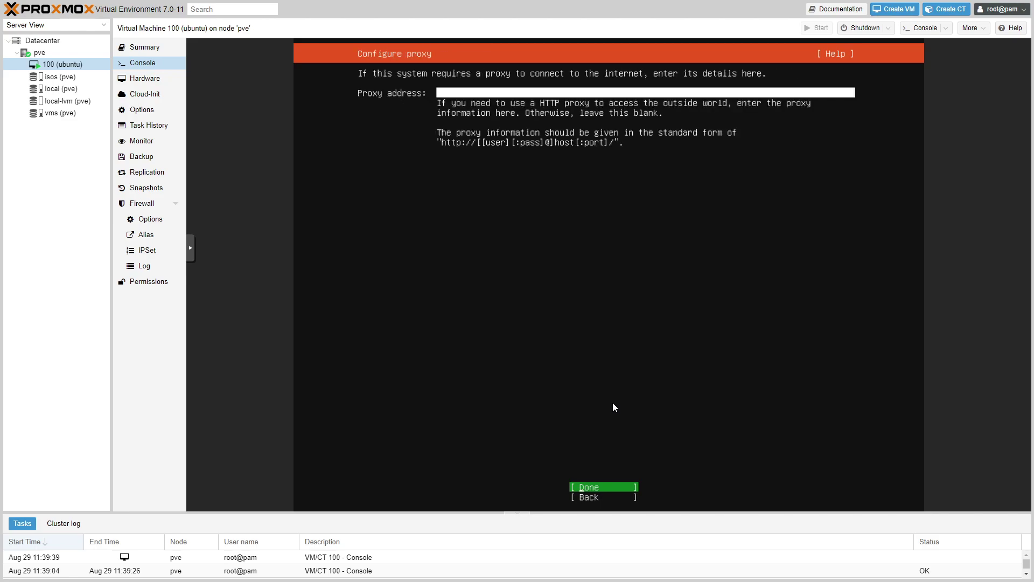
key("Return")
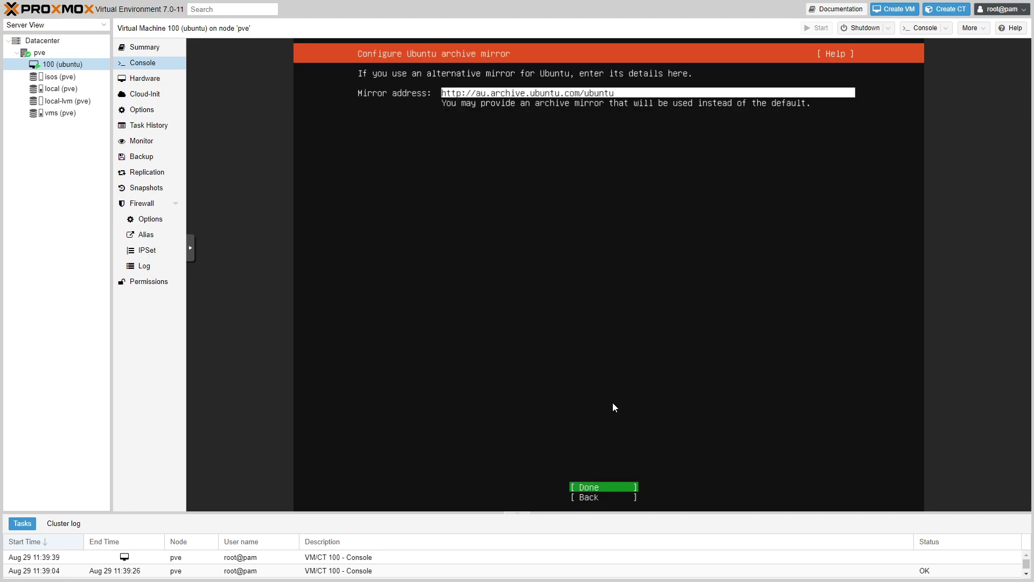
key("Return")
Step: Accept the guided whole-disk storage layout, continue past the data-loss warning, and show VM 100's summary
key("Tab")
key("Tab")
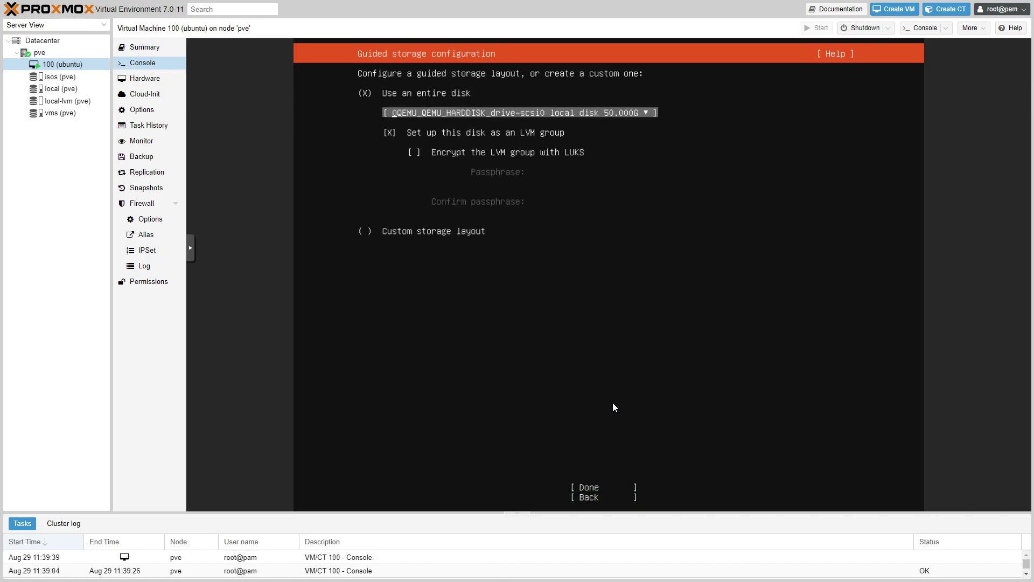
key("Tab")
key("Return")
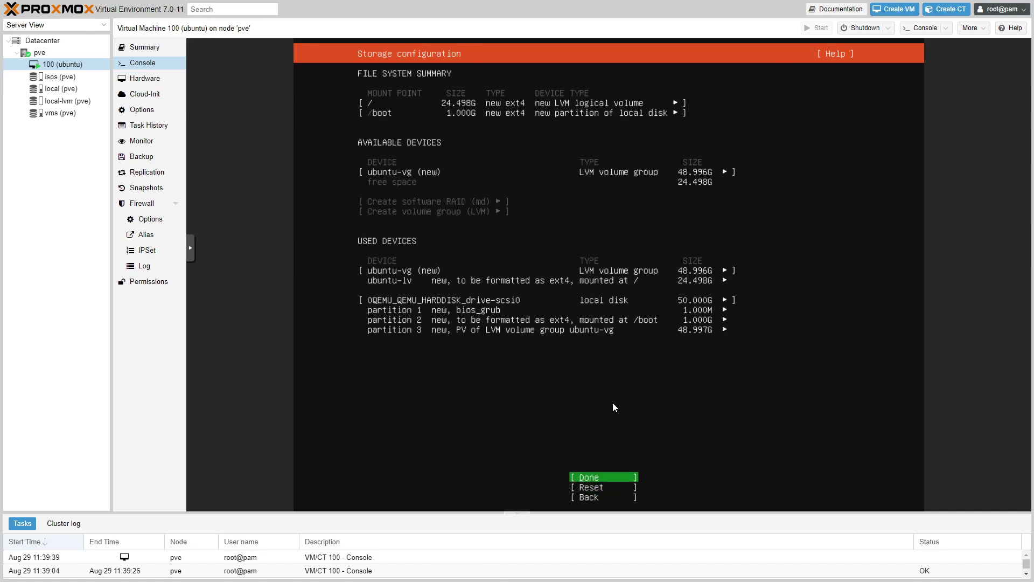
key("Return")
key("Tab")
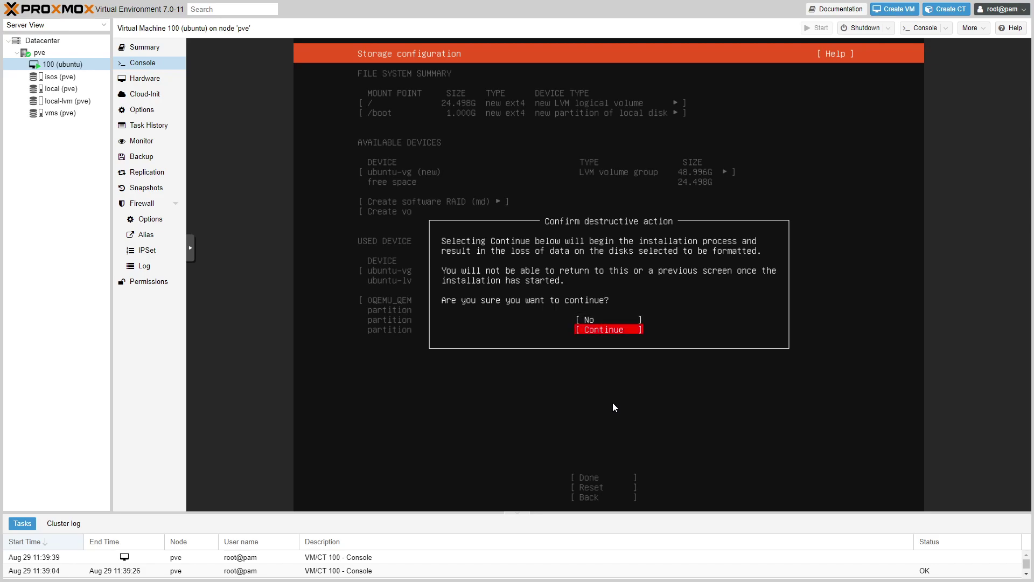
key("Return")
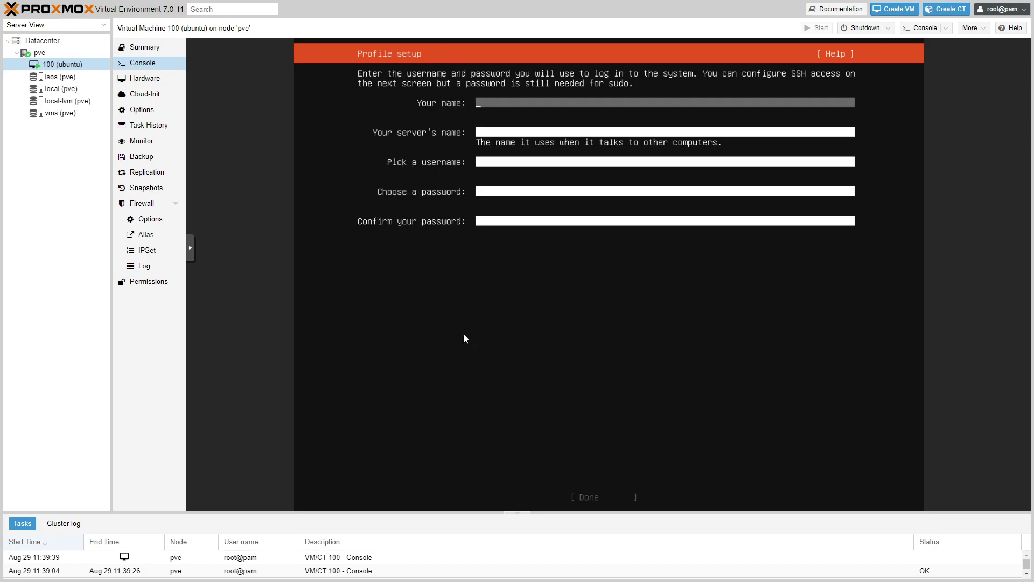
left_click(144, 47)
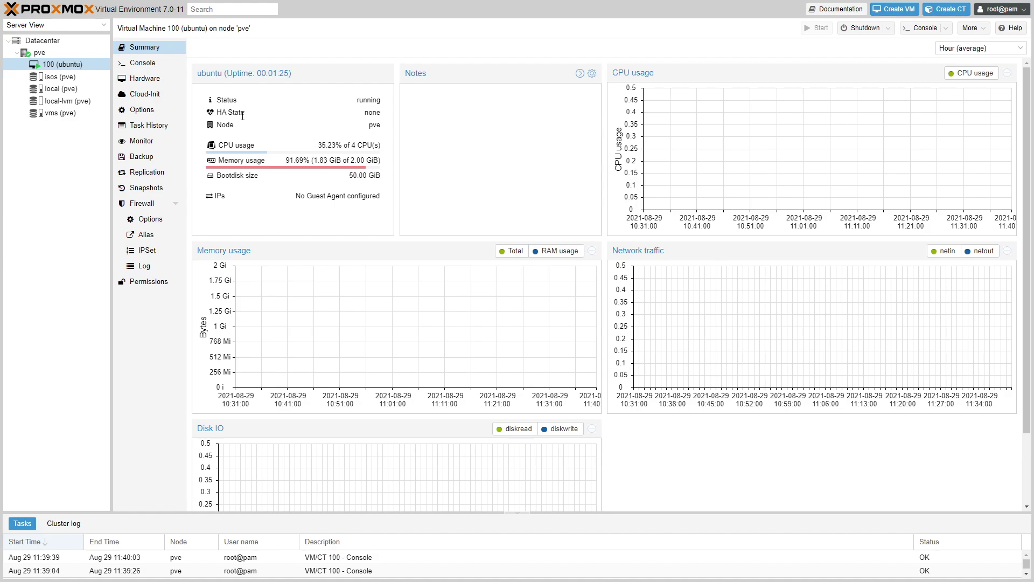
Step: Review VM 100's hardware list, checking the Add menu and selecting the CD/DVD Drive (ide2)
left_click(158, 79)
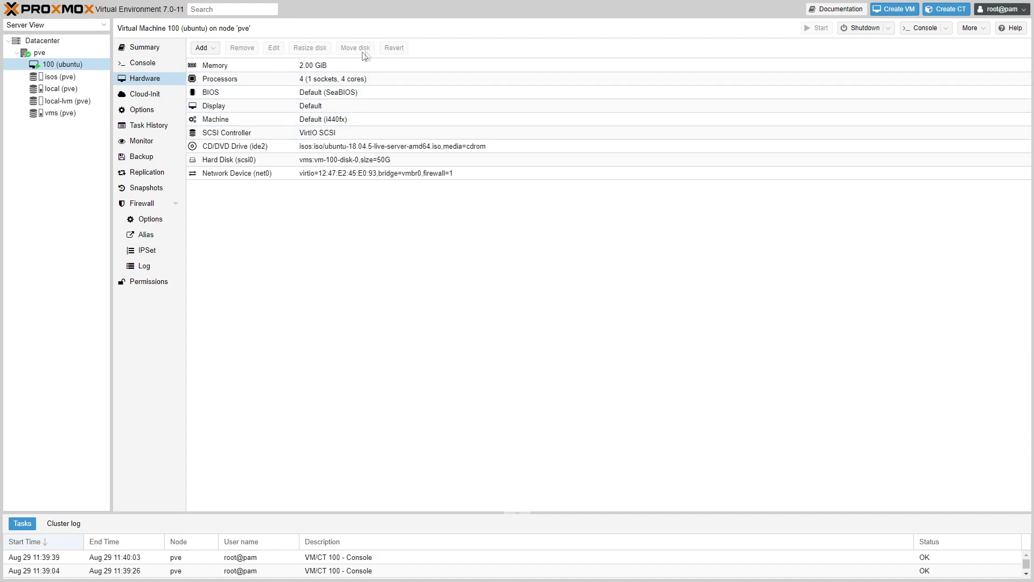
left_click(208, 51)
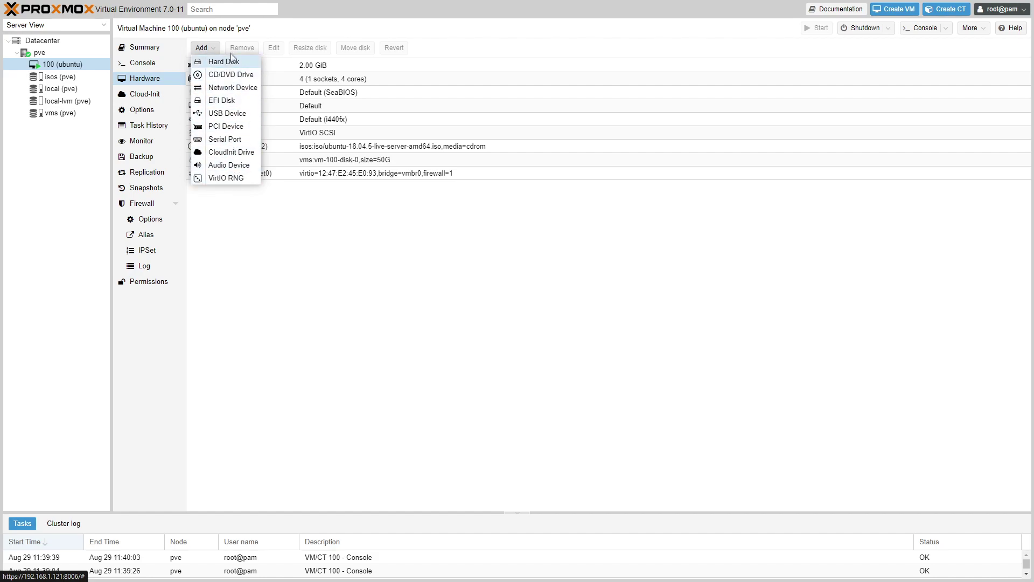
left_click(272, 209)
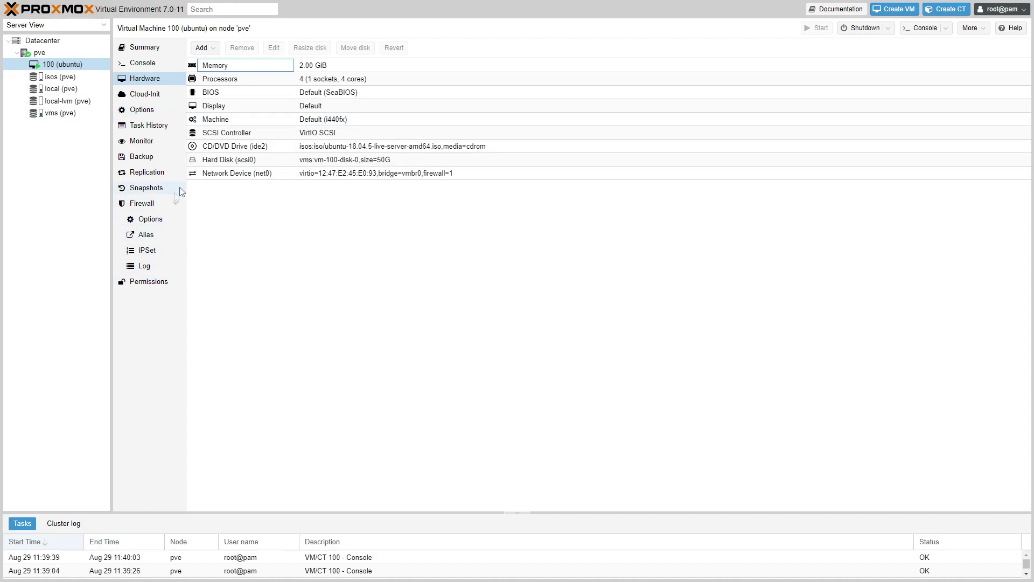
key("Right")
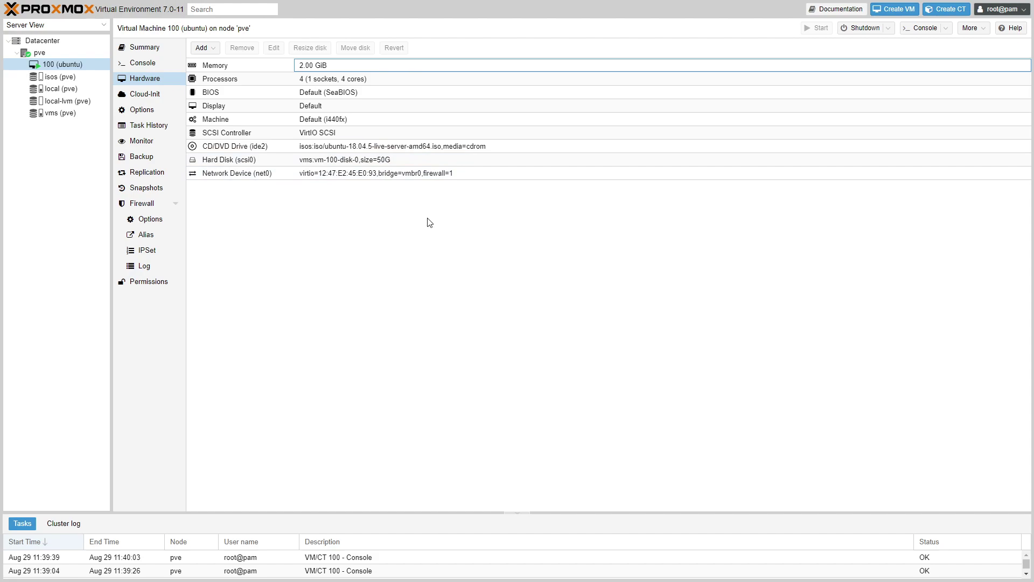
left_click(351, 151)
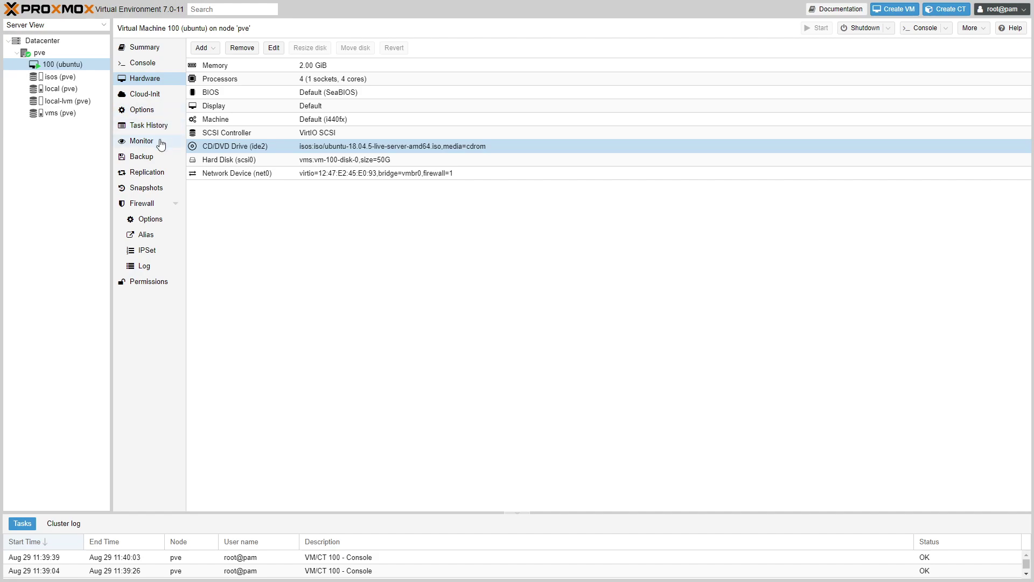
left_click(144, 109)
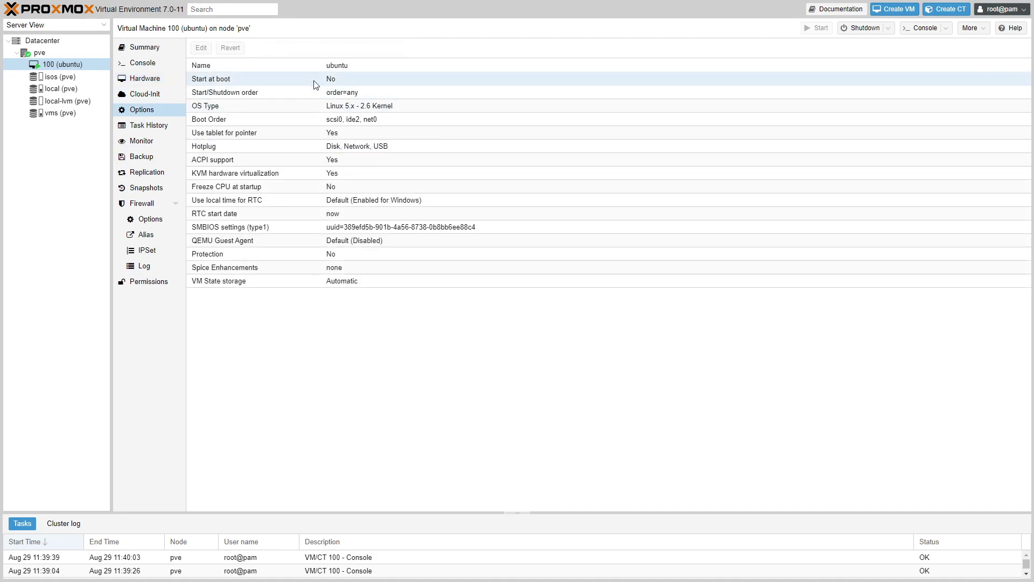
Step: Inspect the Start/Shutdown order and Boot Order settings without changing them
left_click(347, 99)
left_click(201, 48)
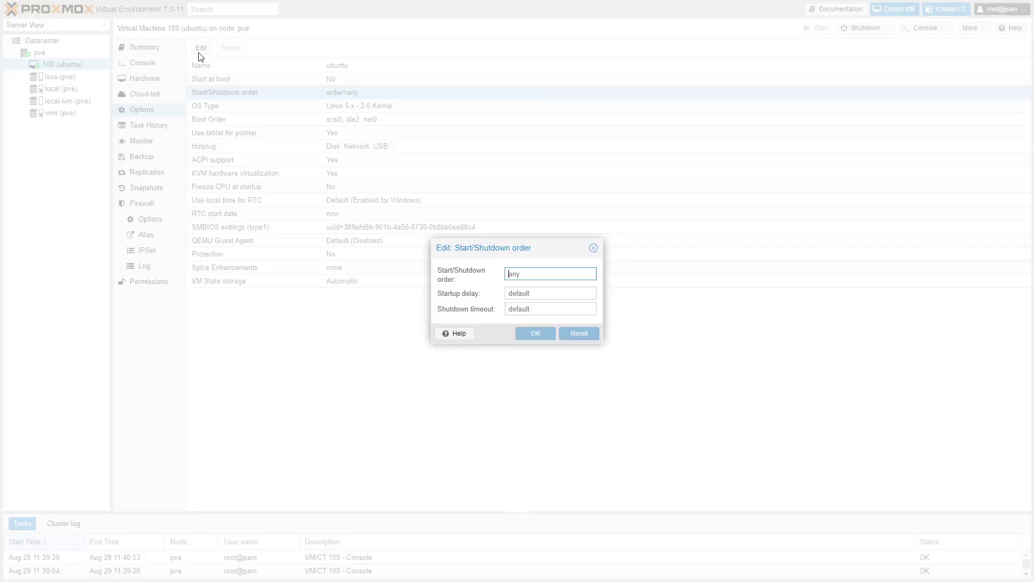
left_click(594, 246)
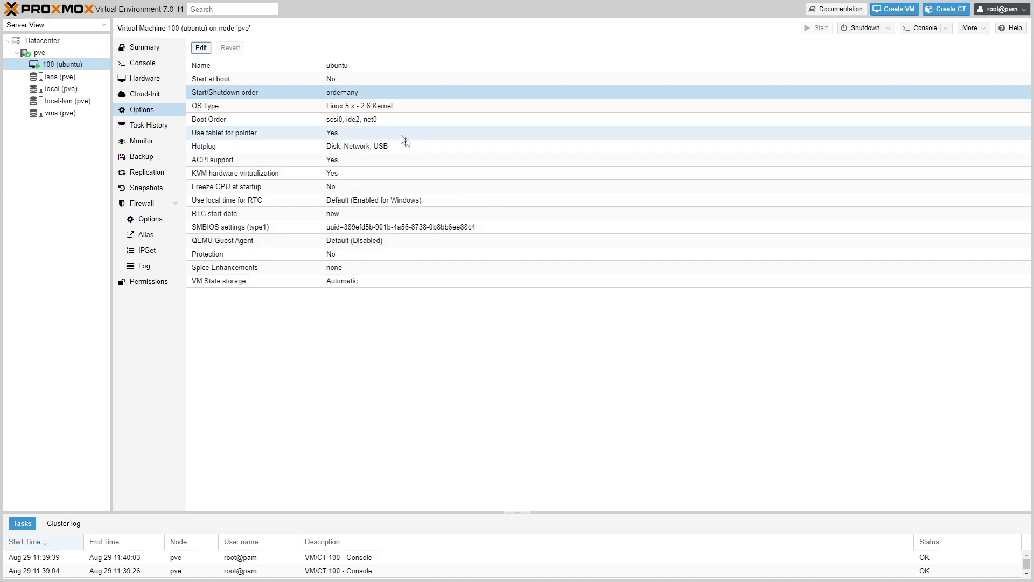
left_click(377, 120)
left_click(202, 47)
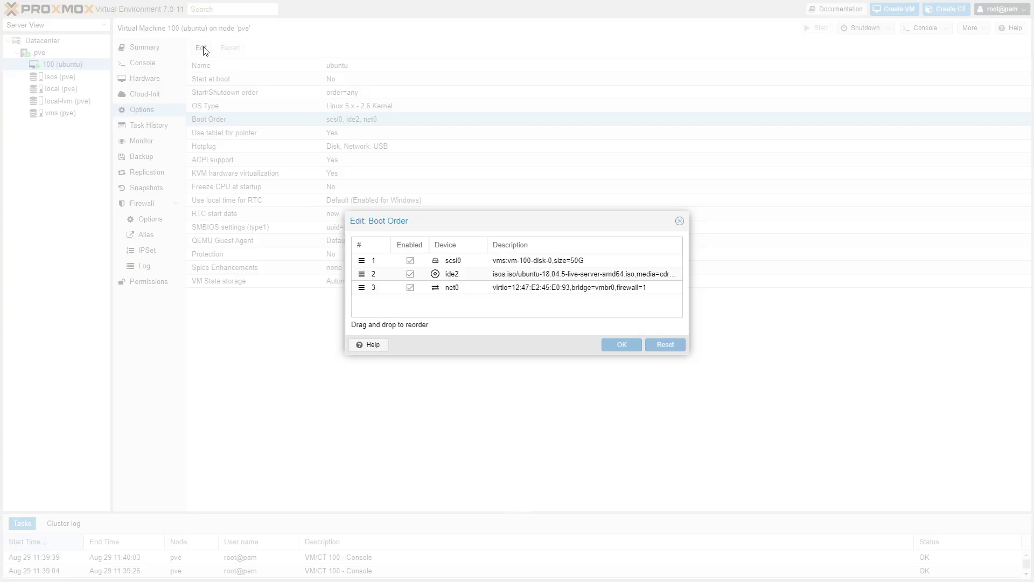
left_click(680, 221)
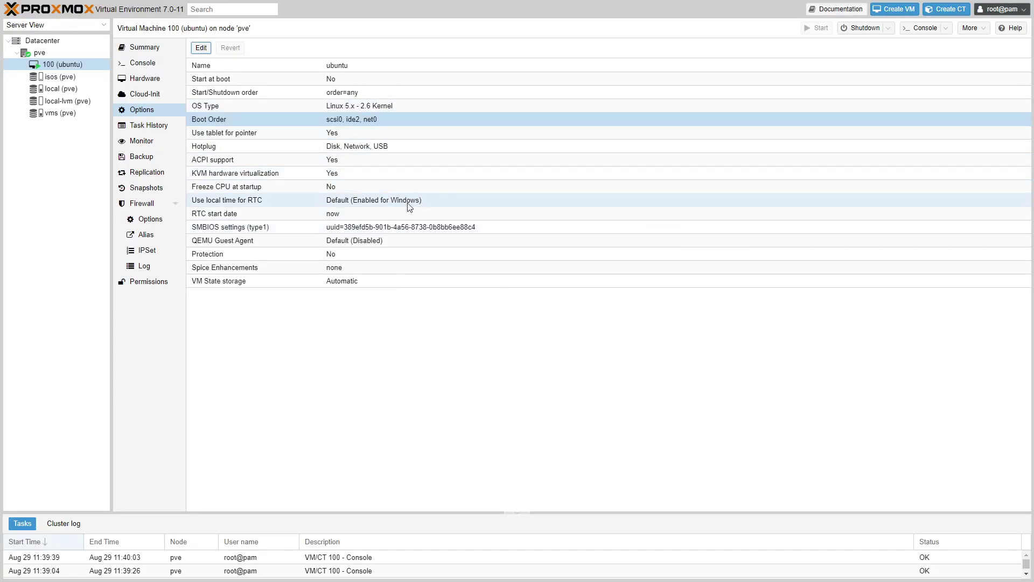
left_click(285, 306)
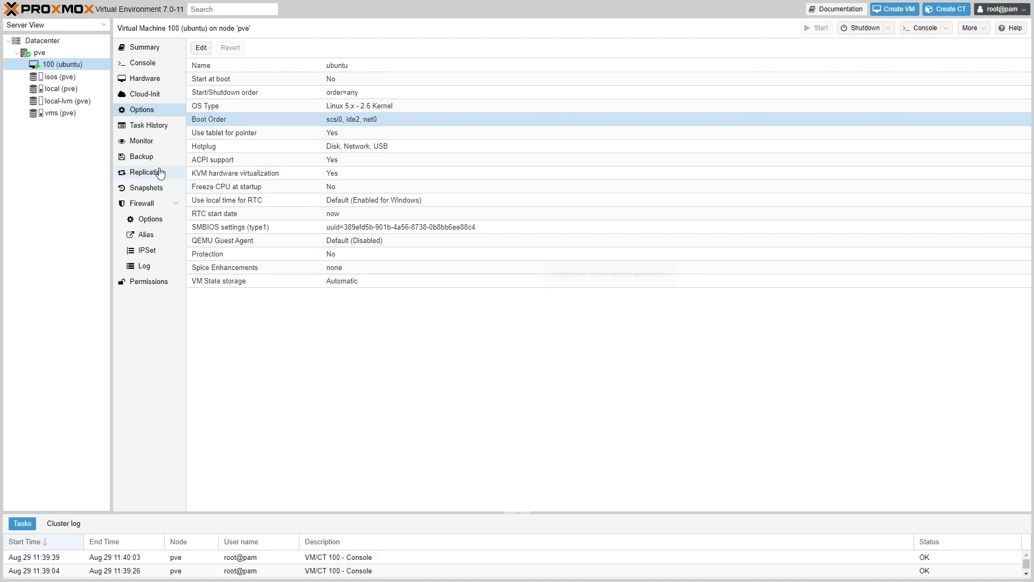
Step: Step through Snapshots, Backup, Task History, Cloud-Init, Options, Hardware and Console back to Summary
left_click(156, 188)
left_click(144, 156)
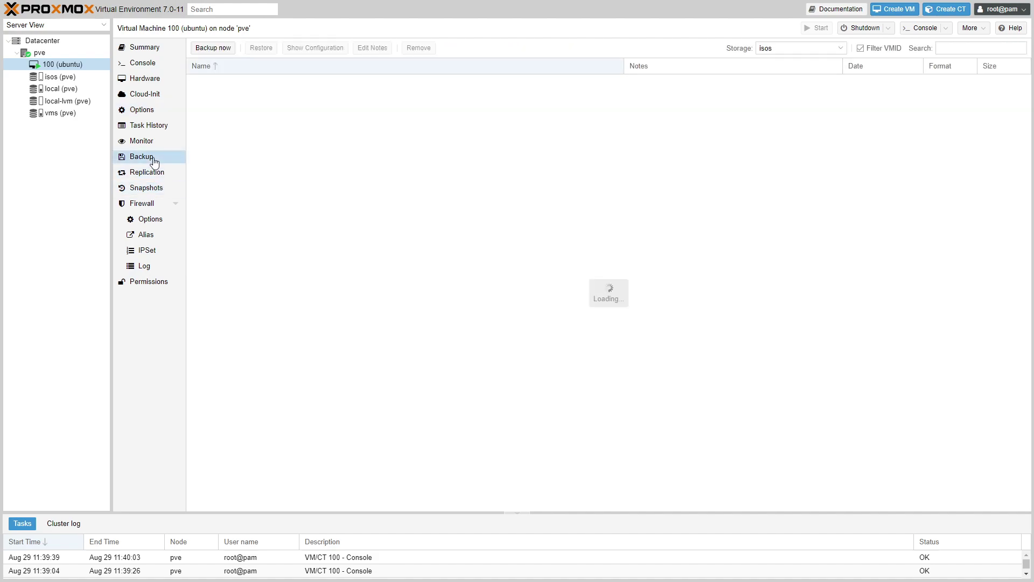
left_click(144, 126)
left_click(147, 94)
left_click(141, 111)
left_click(142, 78)
left_click(142, 63)
left_click(142, 50)
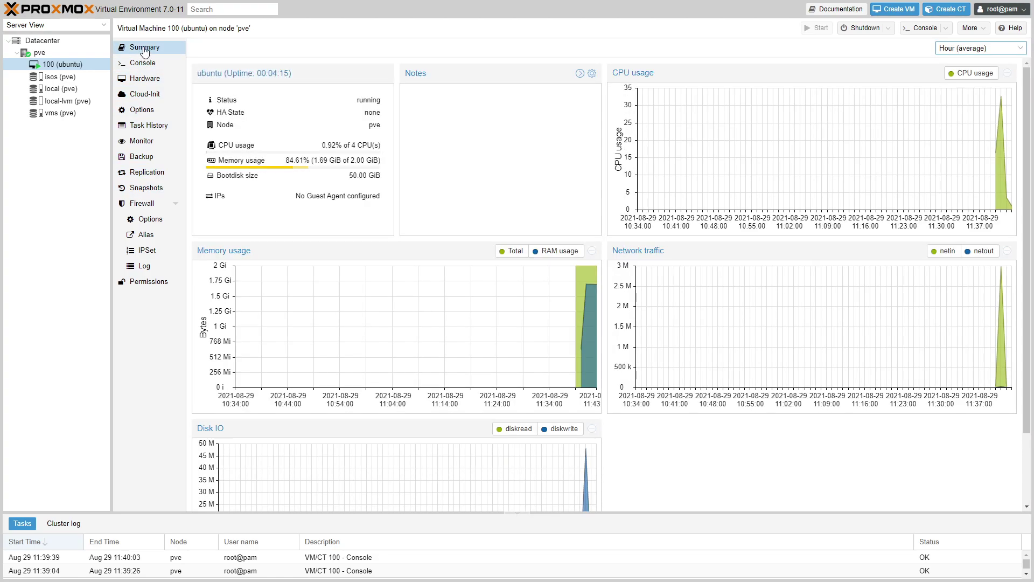